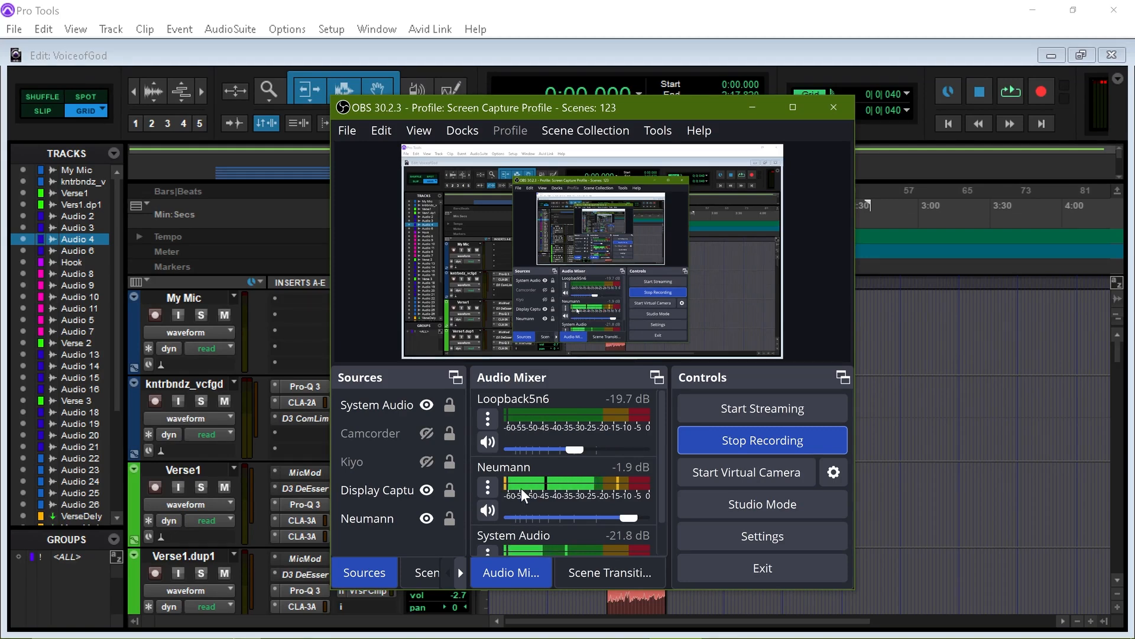
{"action": "mouse_move", "coordinate": [661, 447]}
{"action": "left_mouse_down"}
{"action": "mouse_move", "coordinate": [658, 488]}
{"action": "mouse_move", "coordinate": [653, 434]}
{"action": "left_mouse_up"}
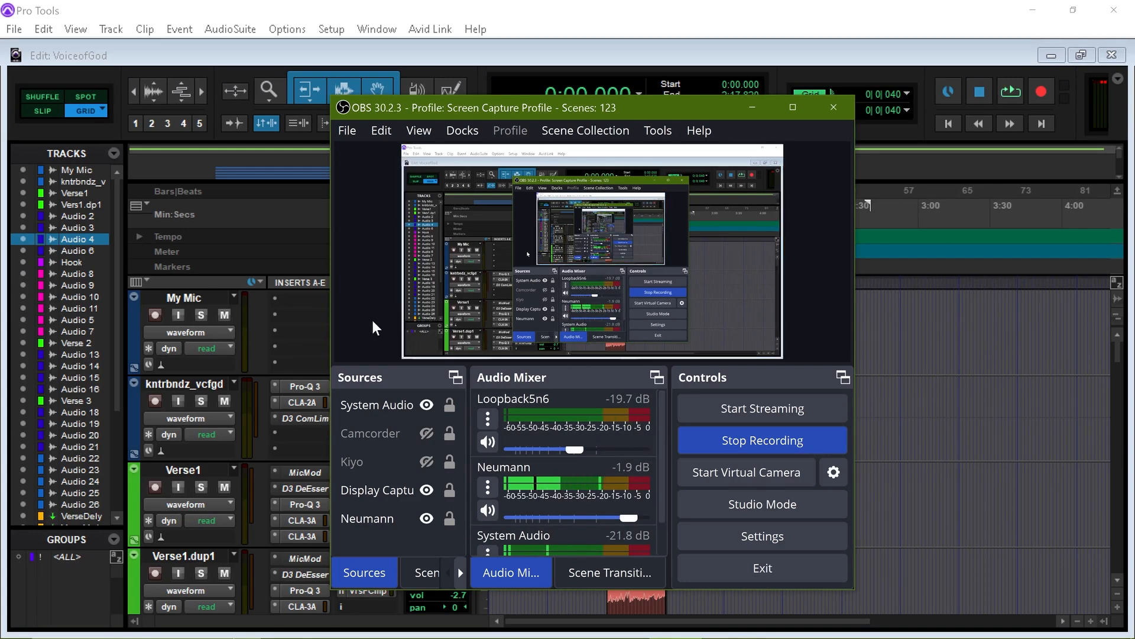
{"action": "left_click", "coordinate": [385, 492]}
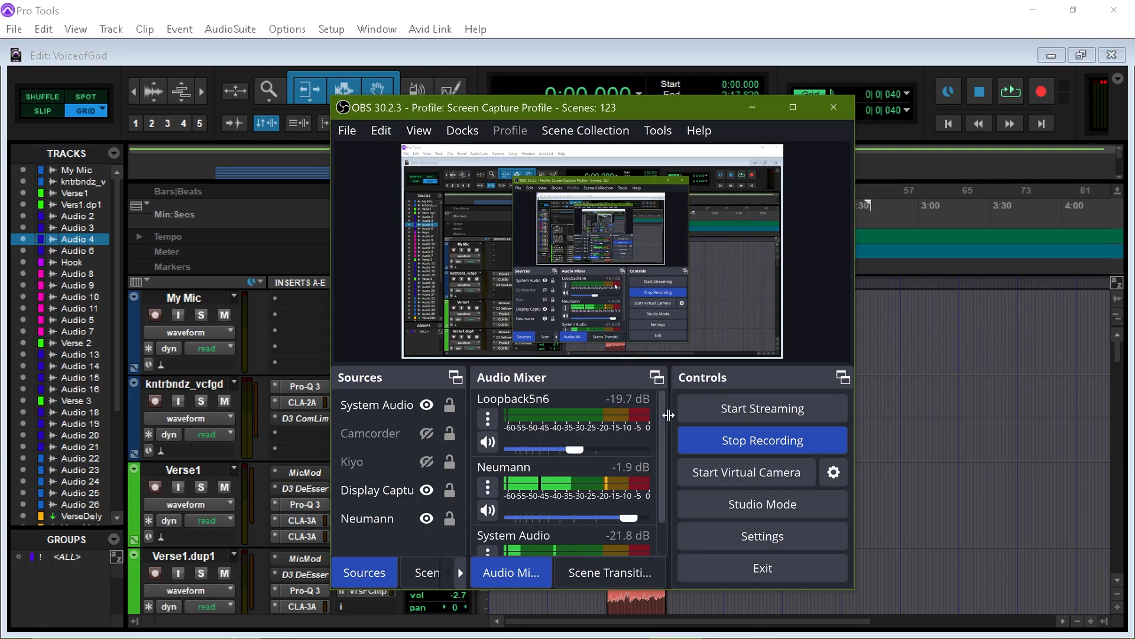
Review the Output, Audio and Video pages of the OBS settings, closing them without changes
{"action": "left_click", "coordinate": [743, 531]}
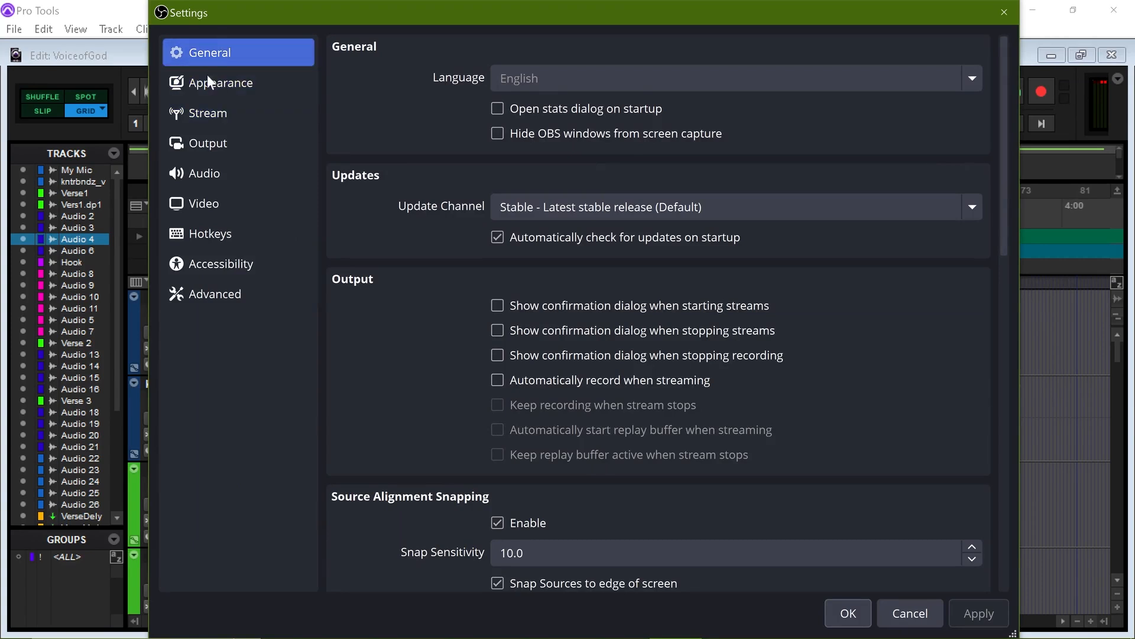
{"action": "left_click", "coordinate": [240, 135]}
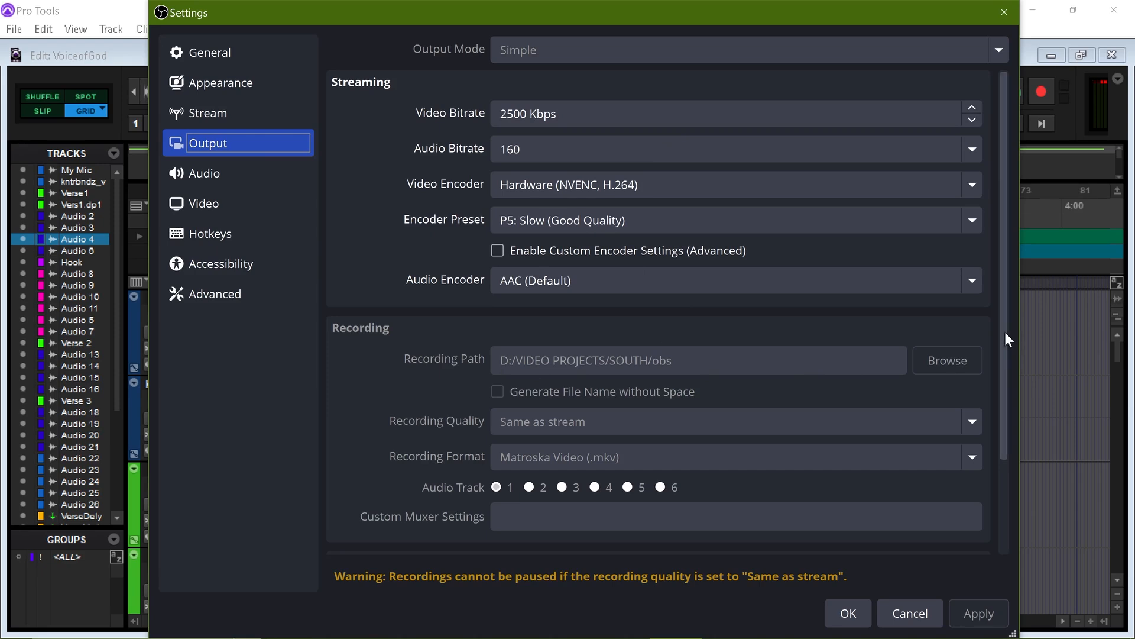
{"action": "left_click_drag", "start_coordinate": [1006, 331], "coordinate": [972, 443]}
{"action": "scroll", "coordinate": [970, 420], "scroll_direction": "up", "scroll_amount": 2}
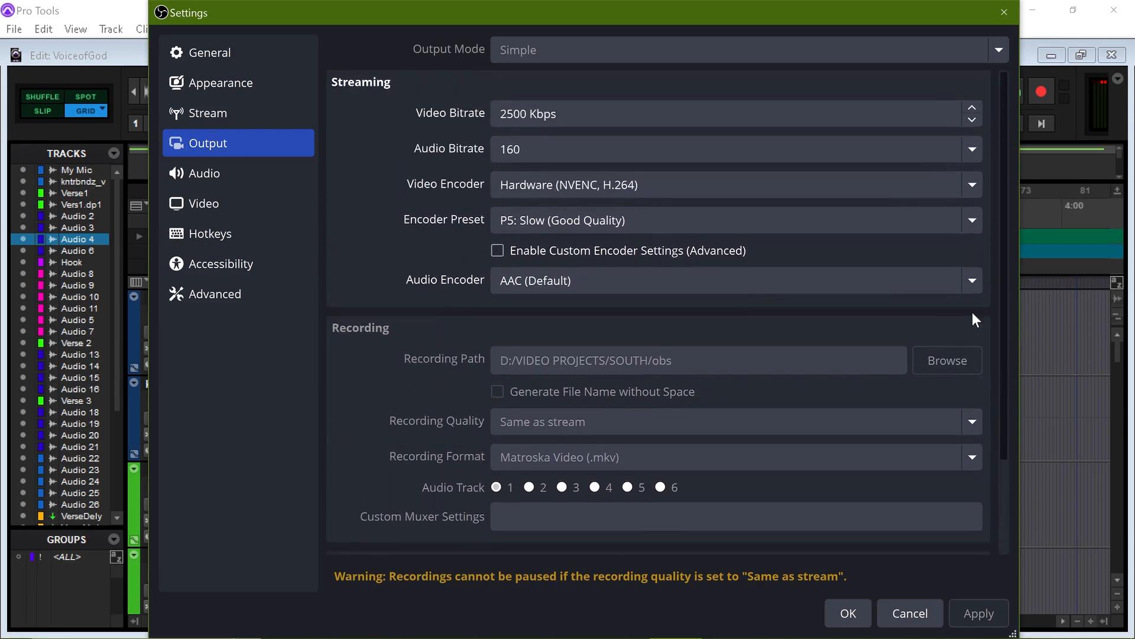
{"action": "left_click", "coordinate": [204, 176]}
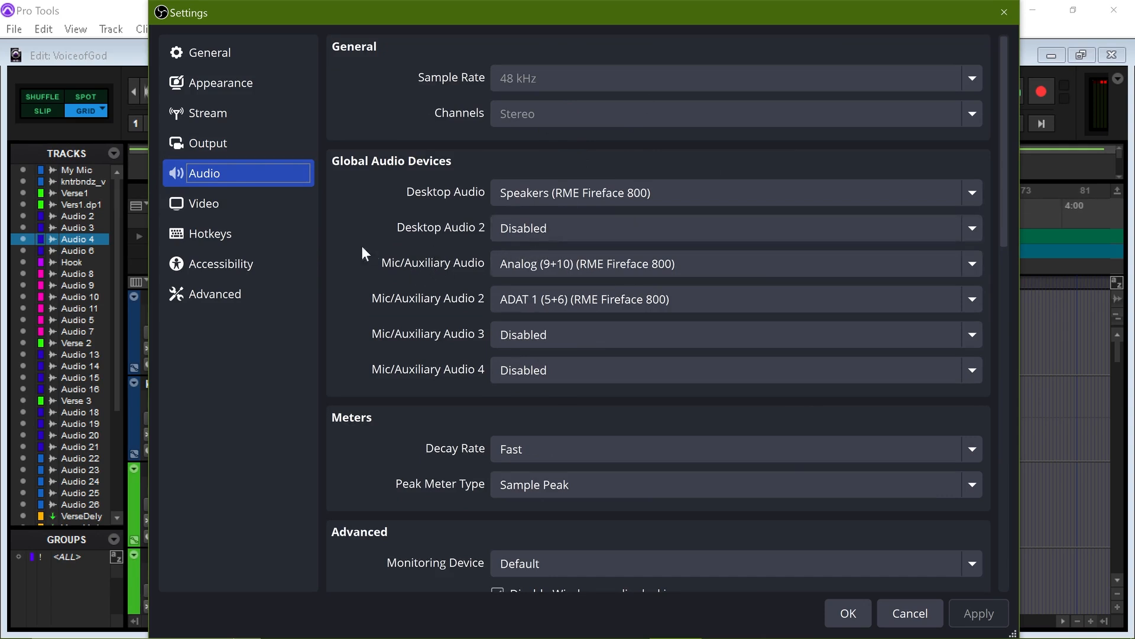
{"action": "left_click", "coordinate": [230, 205]}
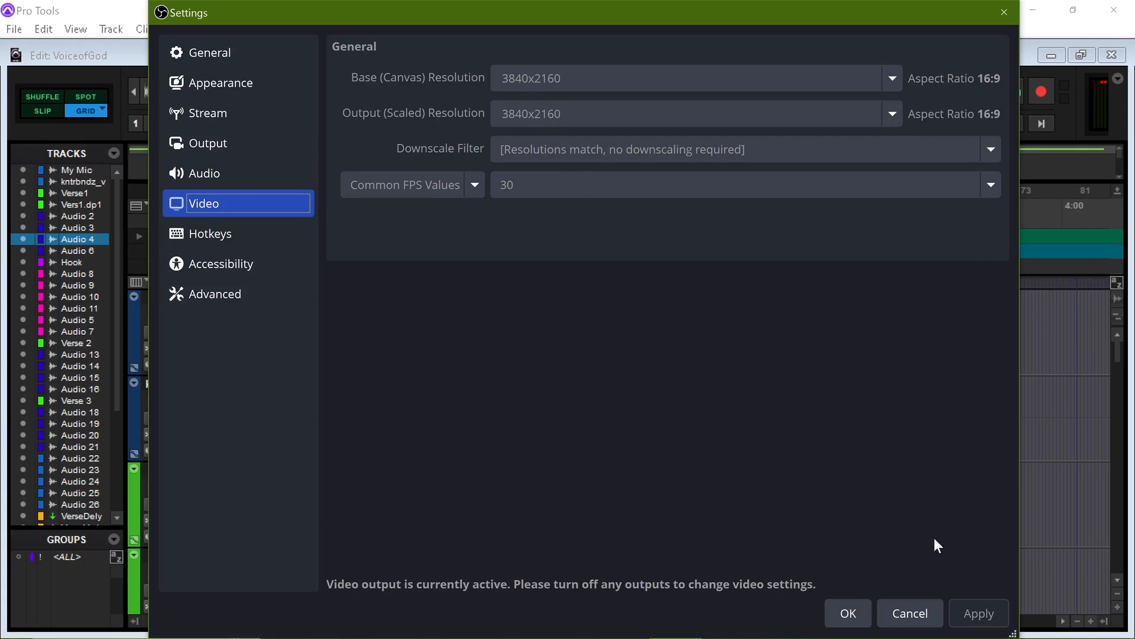
{"action": "left_click", "coordinate": [898, 609]}
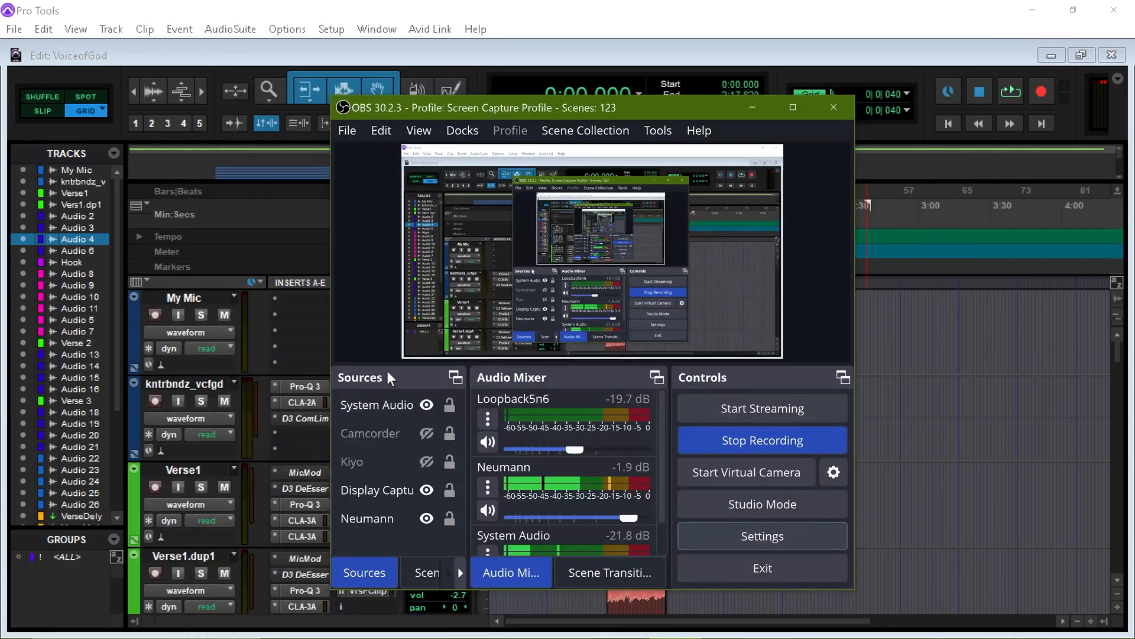
{"action": "left_click", "coordinate": [393, 490]}
{"action": "right_click", "coordinate": [390, 494]}
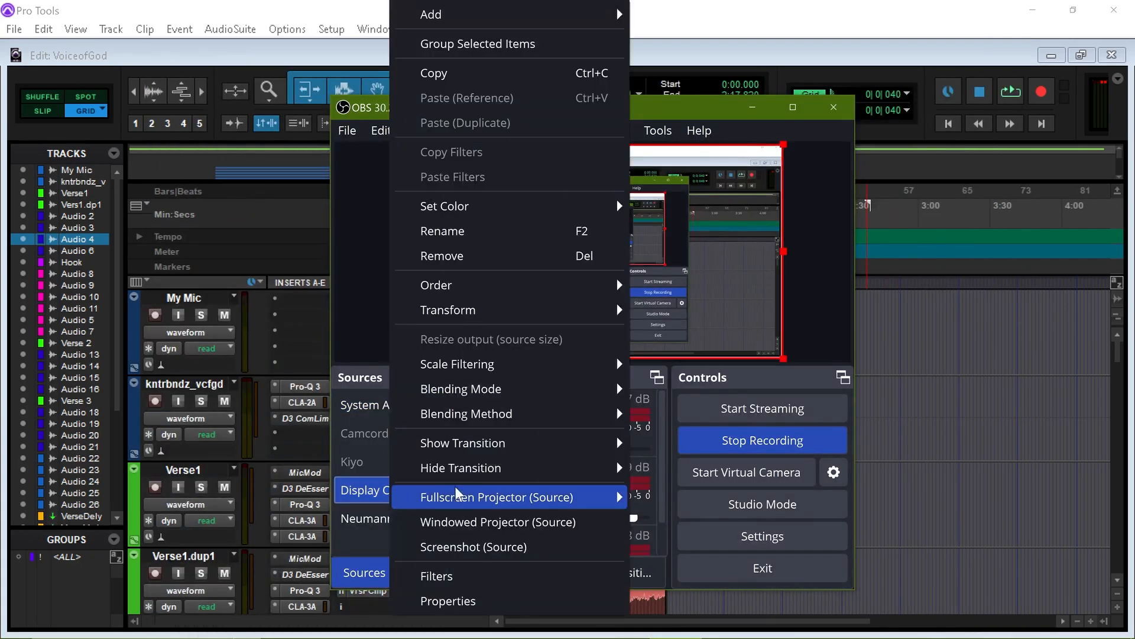
{"action": "left_click", "coordinate": [354, 434]}
{"action": "left_click", "coordinate": [352, 453], "text": "ctrl"}
{"action": "right_click", "coordinate": [352, 456]}
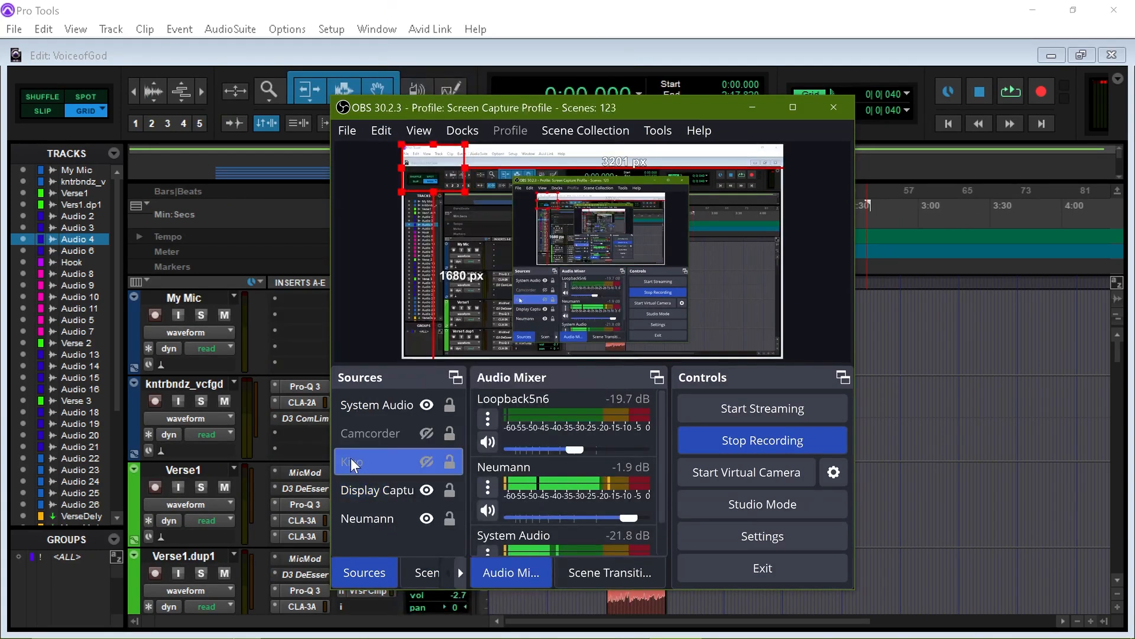
{"action": "left_click", "coordinate": [347, 437]}
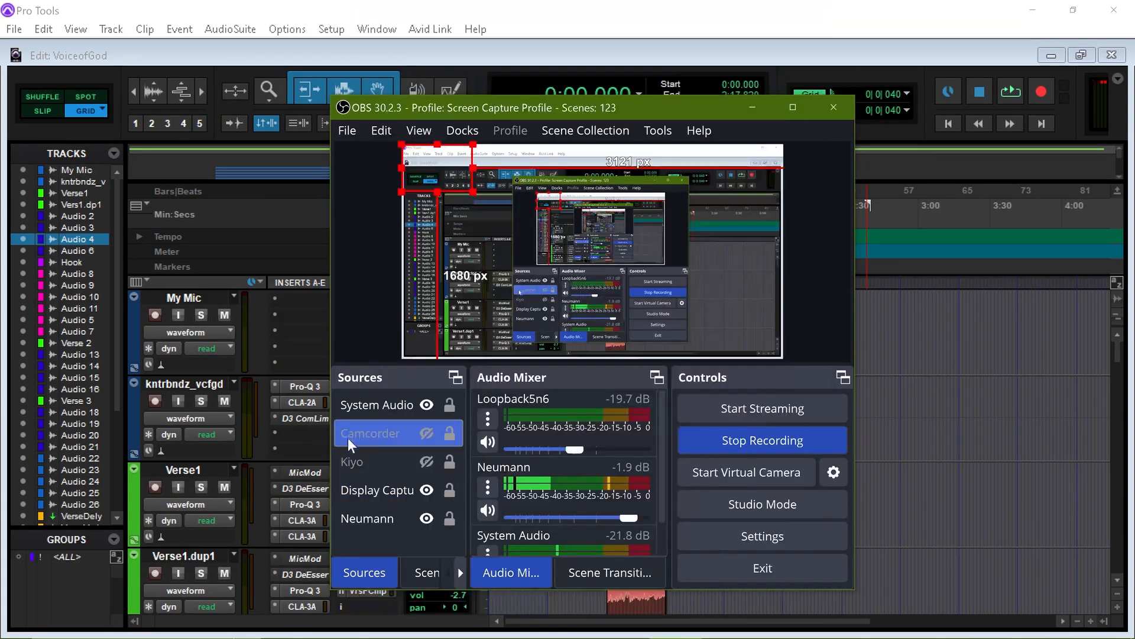
Examine the Kiyo source's properties for its video device, resolution and FPS options, closing them without changes
{"action": "right_click", "coordinate": [349, 453]}
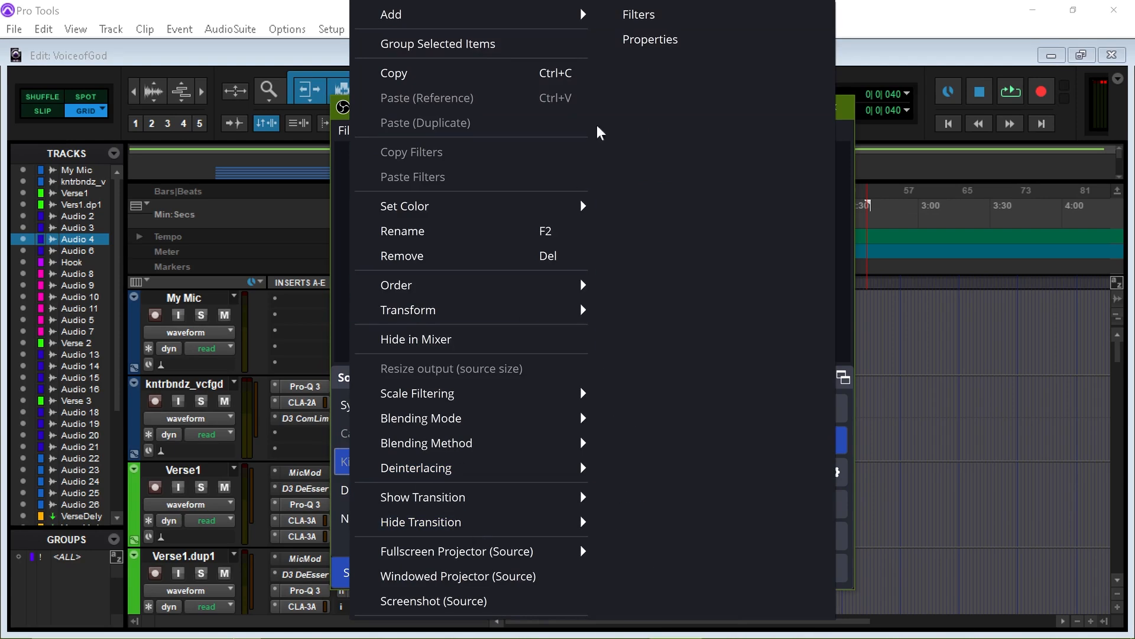
{"action": "left_click", "coordinate": [649, 43]}
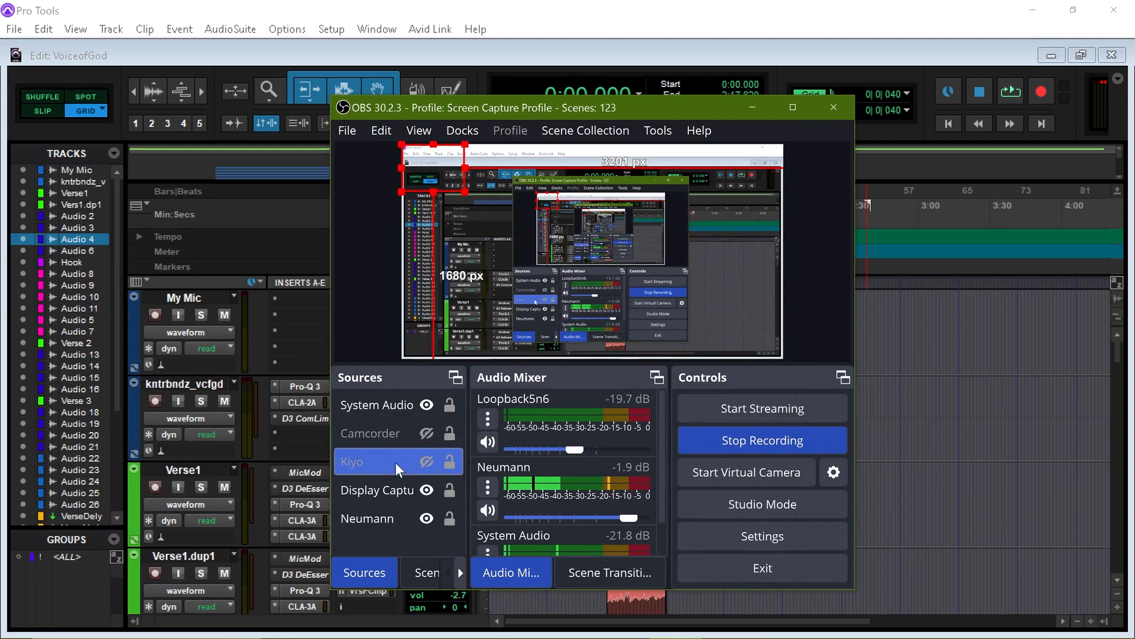
{"action": "right_click", "coordinate": [390, 462]}
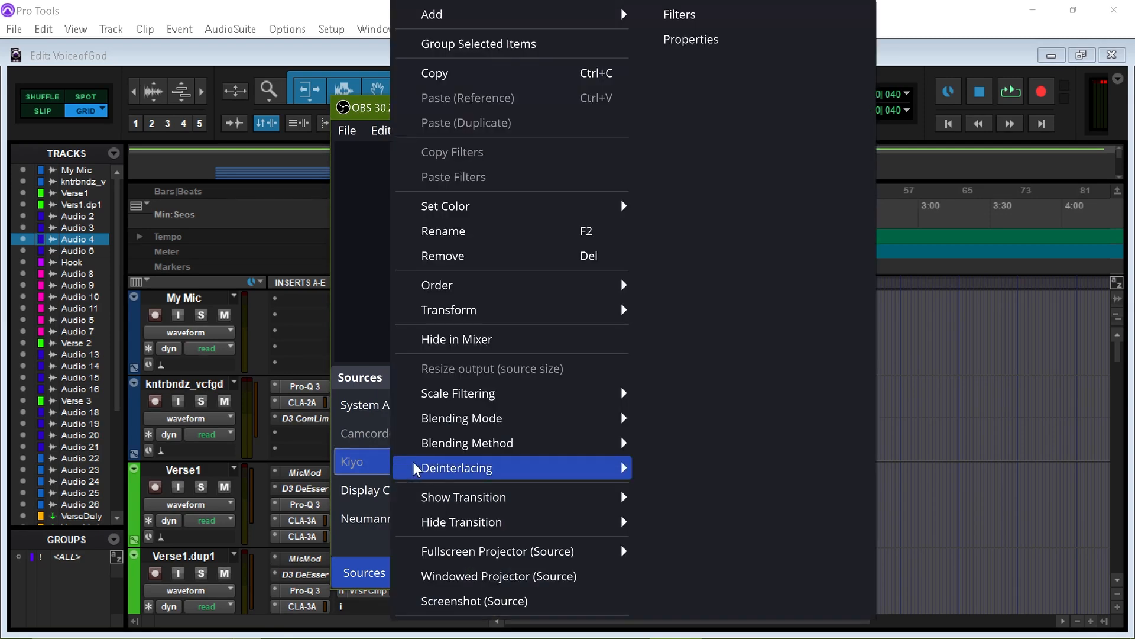
{"action": "left_click", "coordinate": [686, 41]}
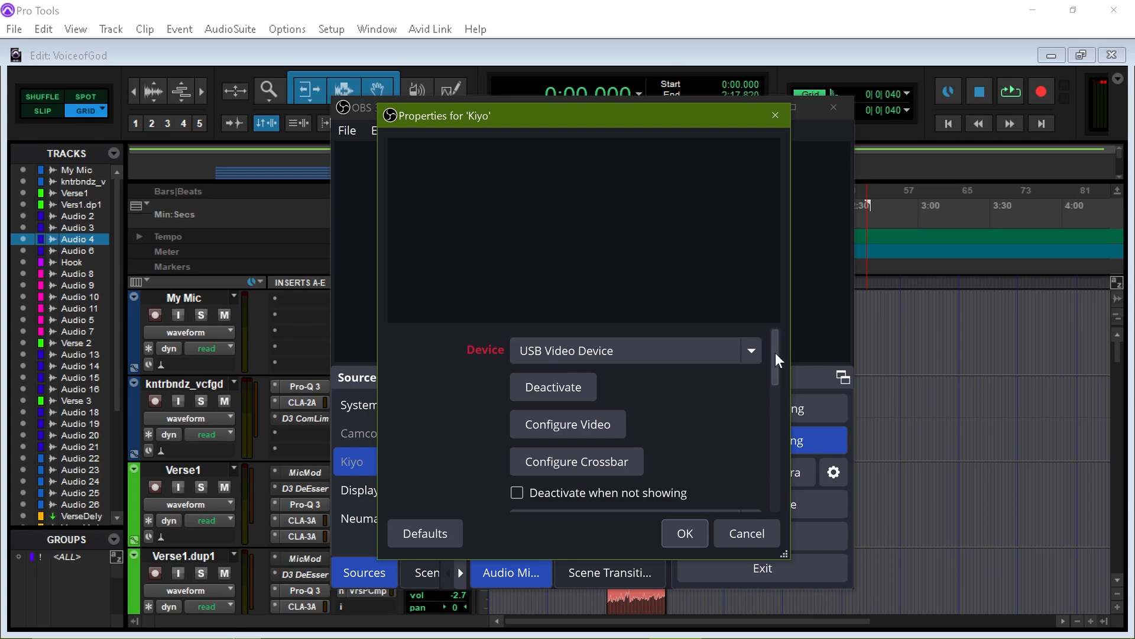
{"action": "left_click_drag", "start_coordinate": [775, 352], "coordinate": [765, 406]}
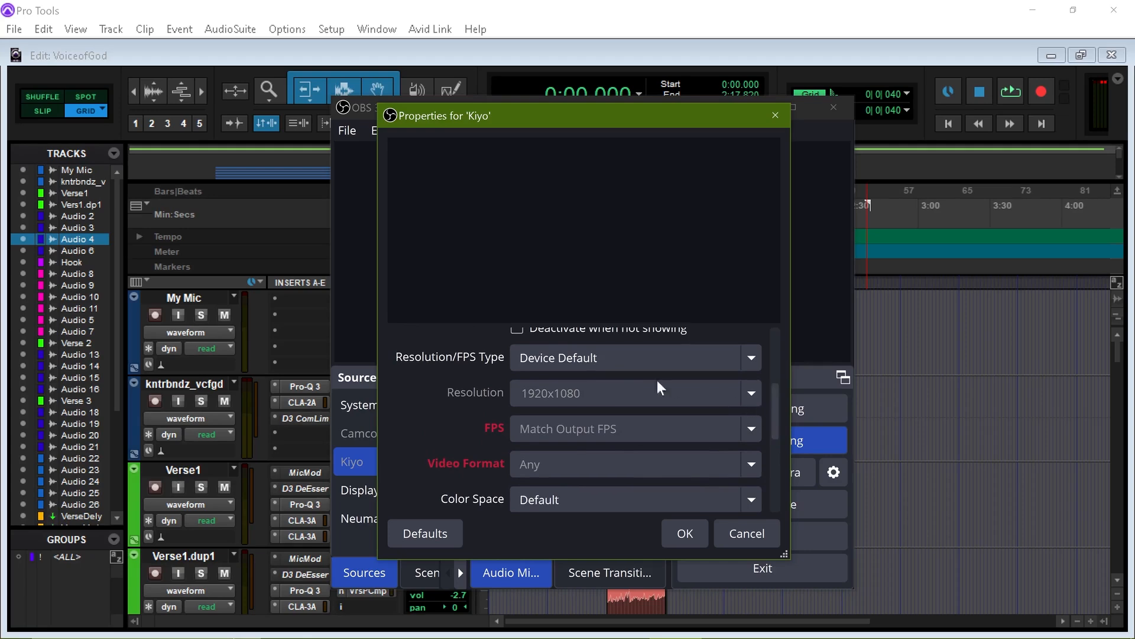
{"action": "left_click", "coordinate": [734, 536]}
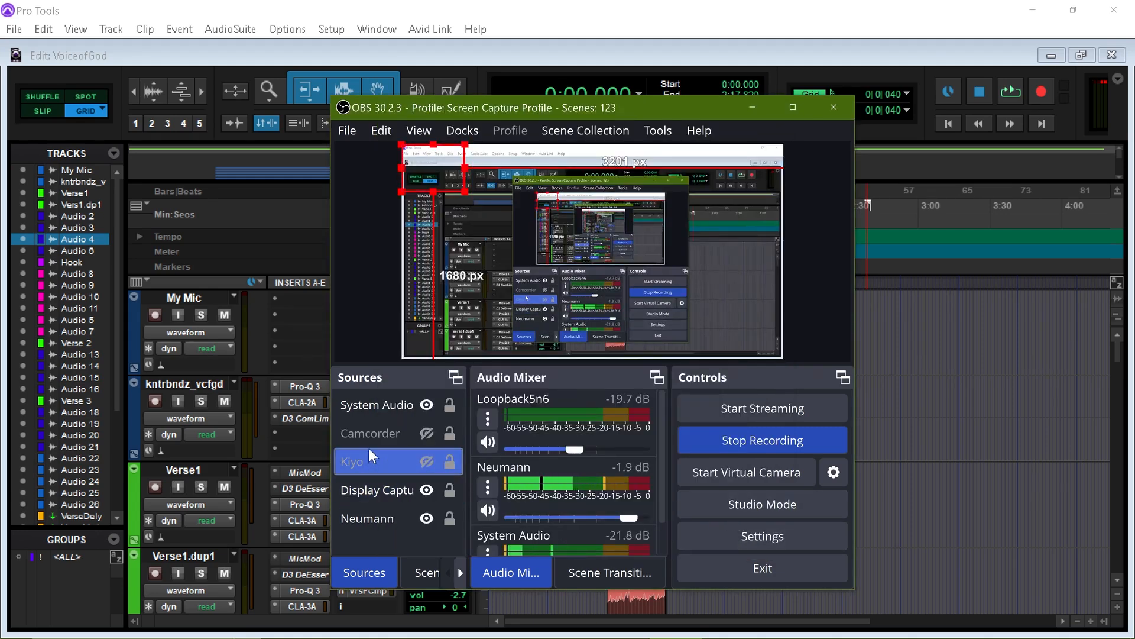
Choose Speakers (RME Fireface 800) as the System Audio source's device and confirm its properties
{"action": "right_click", "coordinate": [372, 408]}
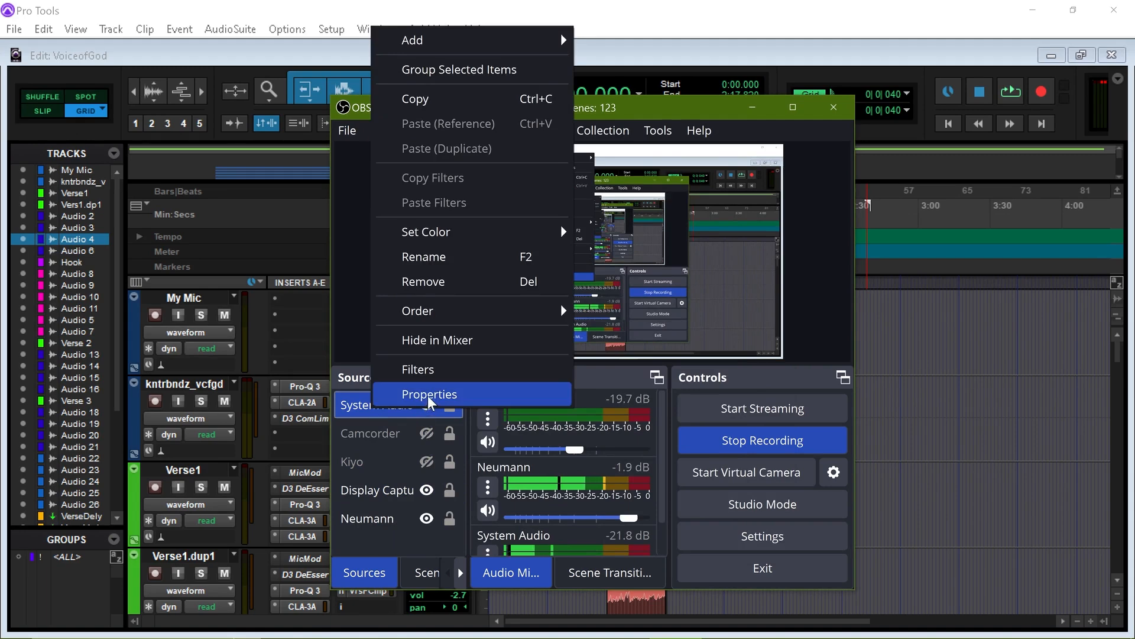
{"action": "left_click", "coordinate": [429, 395]}
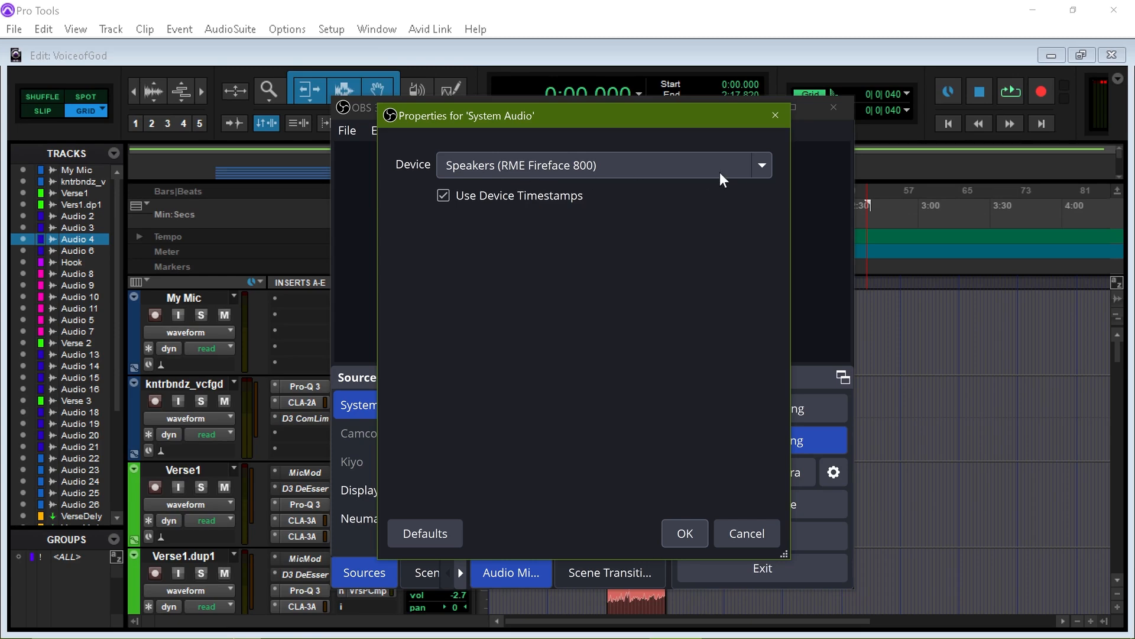
{"action": "left_click", "coordinate": [763, 166]}
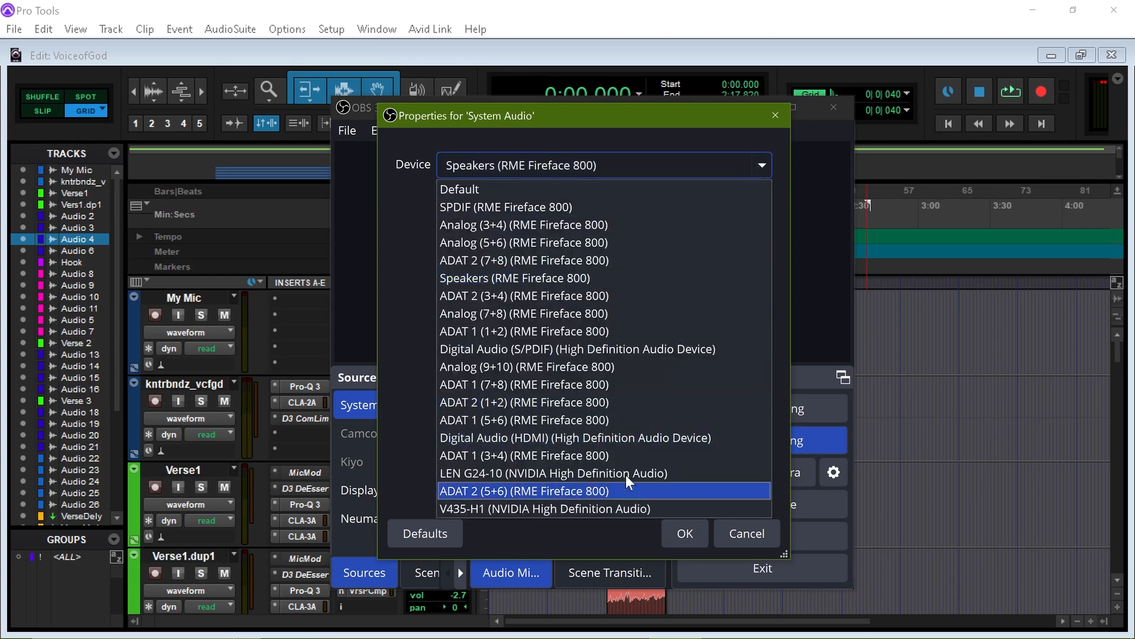
{"action": "left_click", "coordinate": [578, 278]}
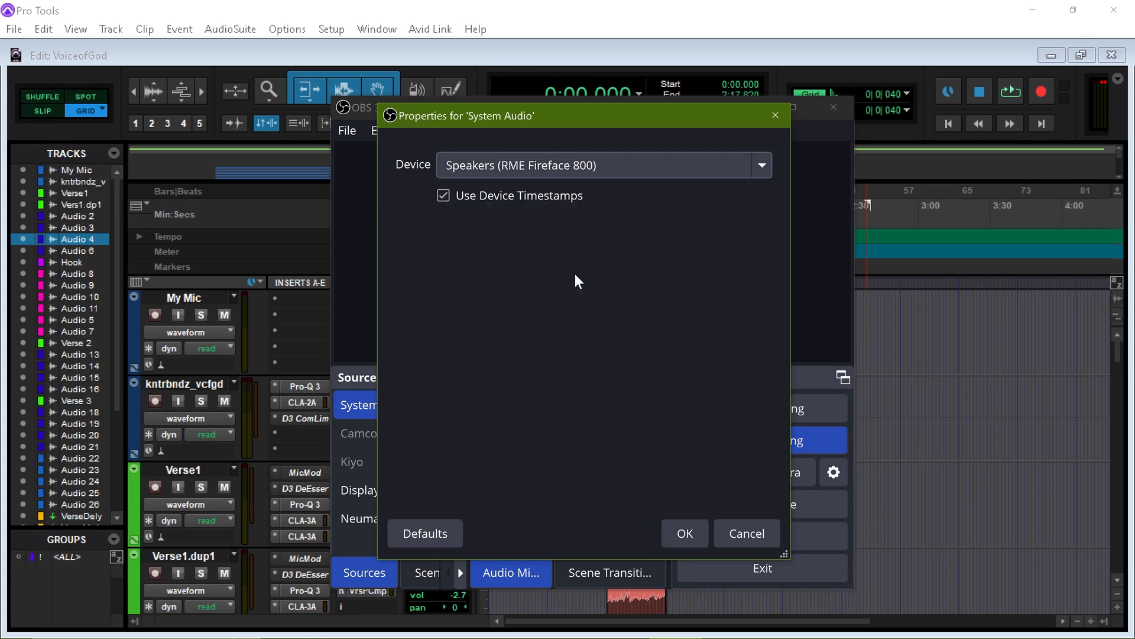
{"action": "left_click", "coordinate": [684, 531]}
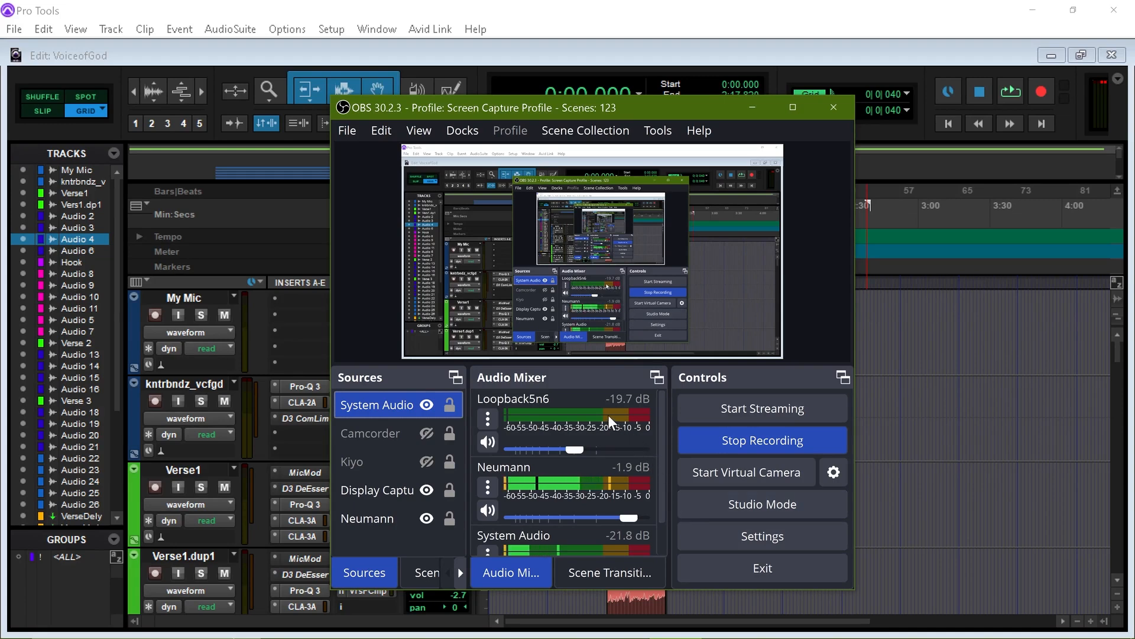
Play the VoiceofGod session in Pro Tools while checking the OBS Audio Mixer levels, stop playback and return to OBS
{"action": "left_click", "coordinate": [598, 59]}
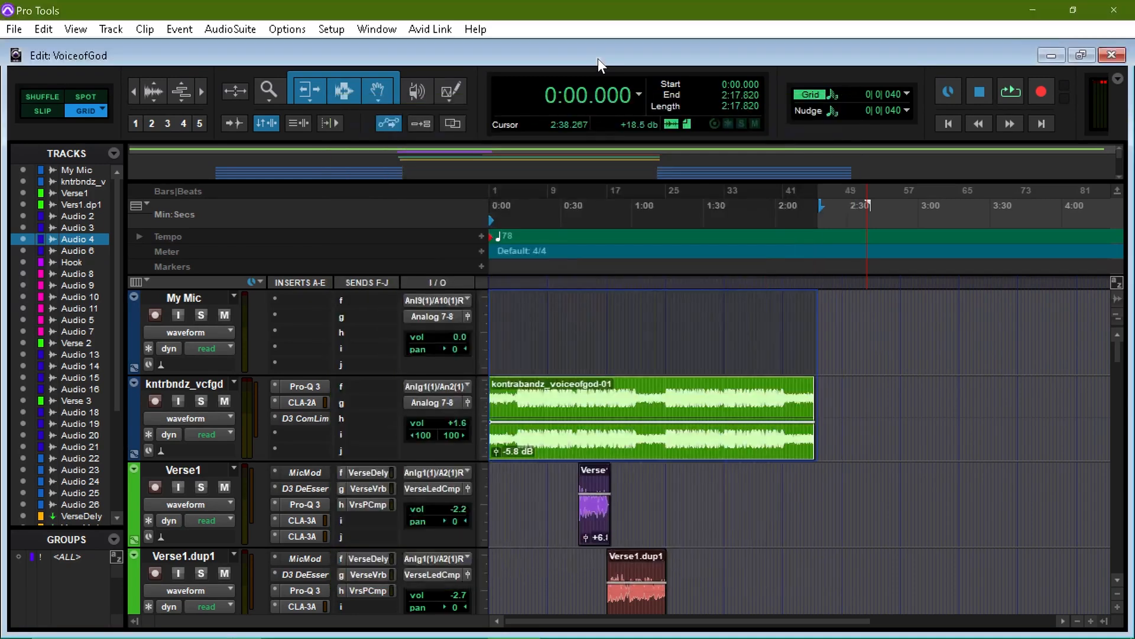
{"action": "key", "text": "space"}
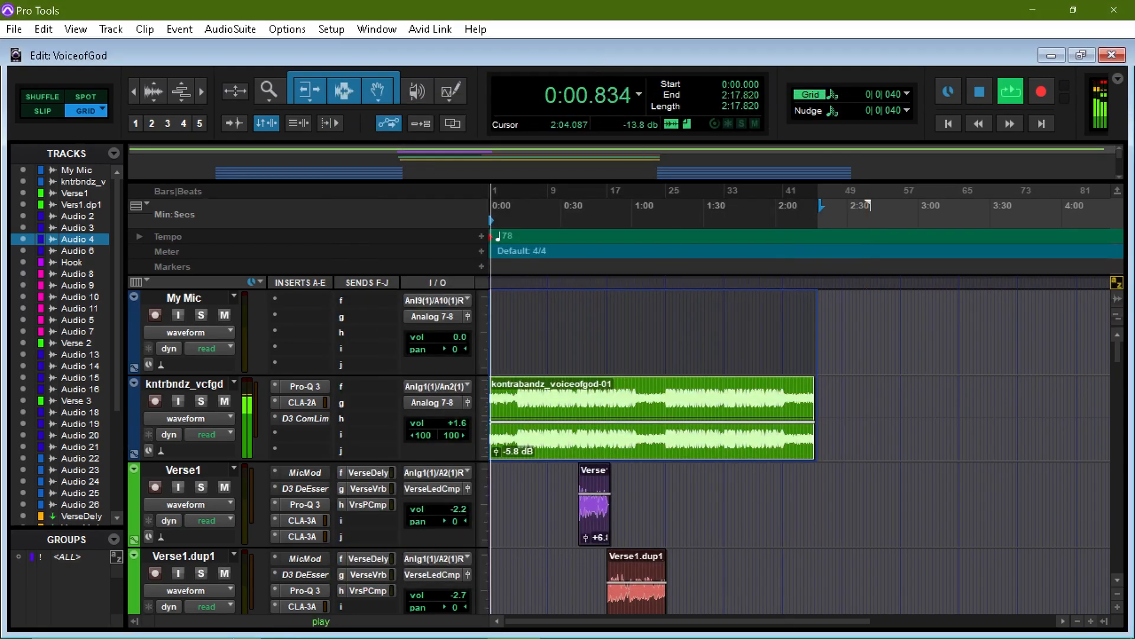
{"action": "mouse_move", "coordinate": [747, 635]}
{"action": "left_click", "coordinate": [675, 626]}
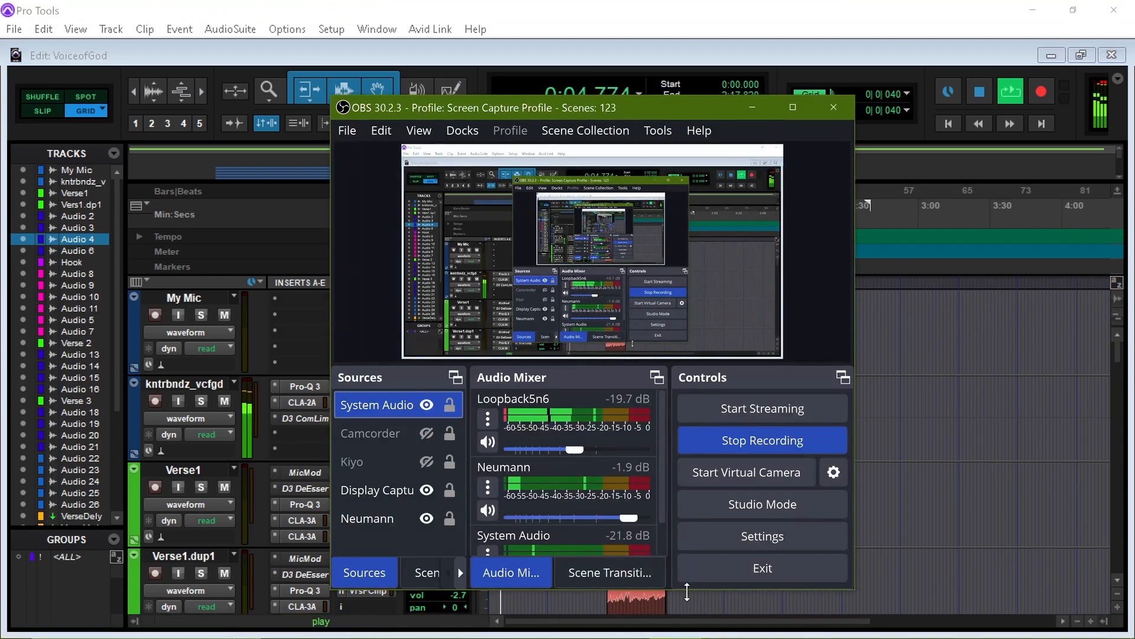
{"action": "left_click_drag", "start_coordinate": [688, 597], "coordinate": [687, 607]}
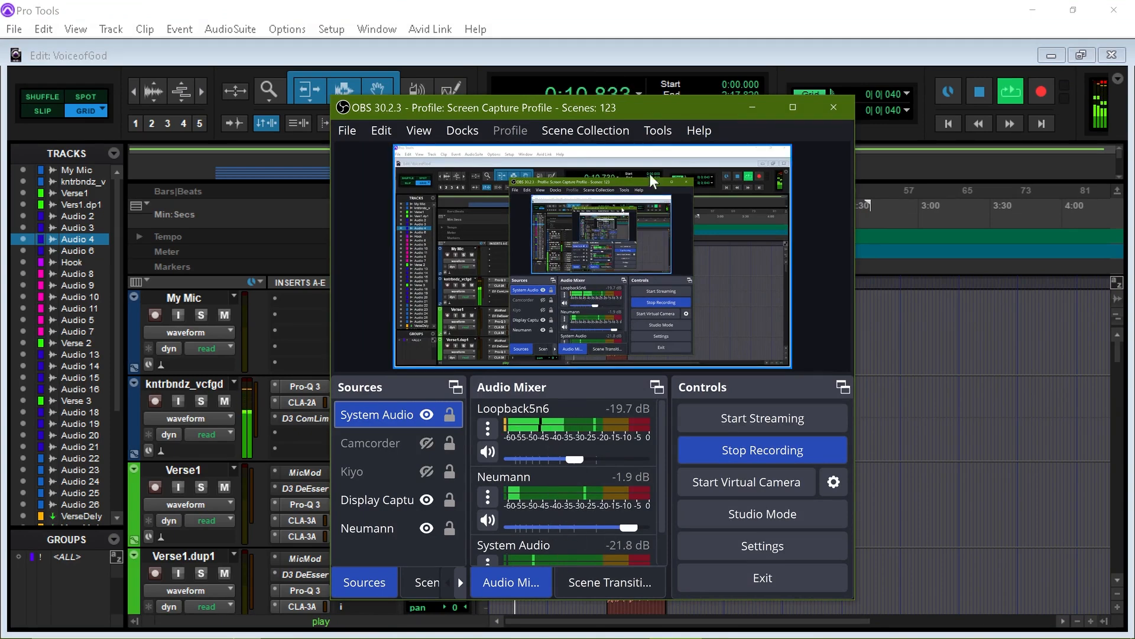
{"action": "left_click", "coordinate": [647, 51]}
{"action": "key", "text": "space"}
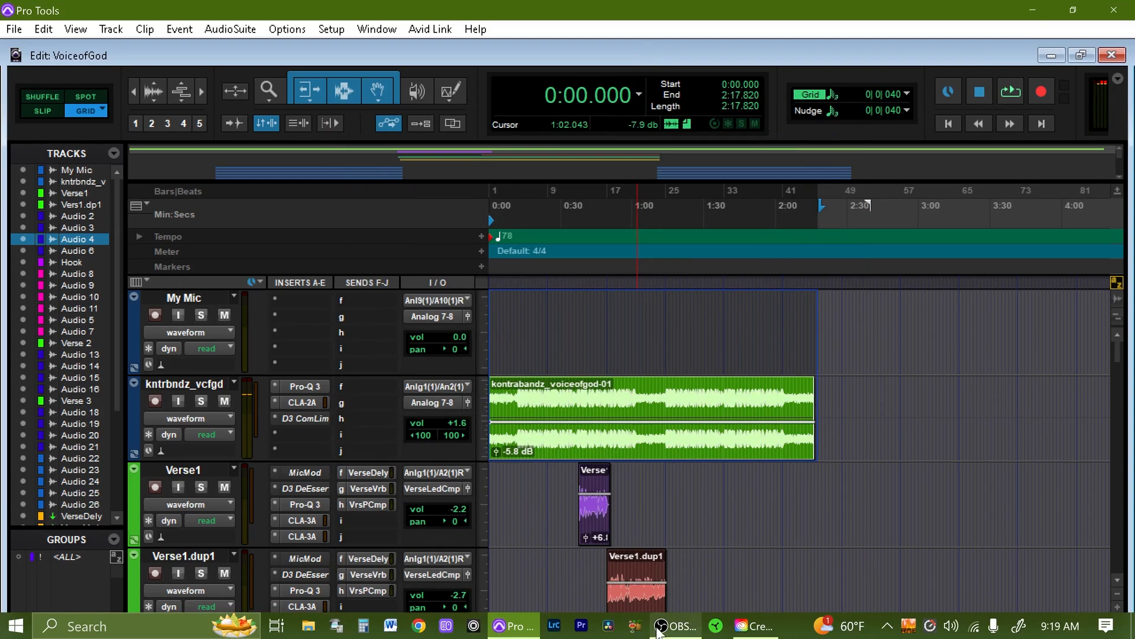
{"action": "mouse_move", "coordinate": [659, 631]}
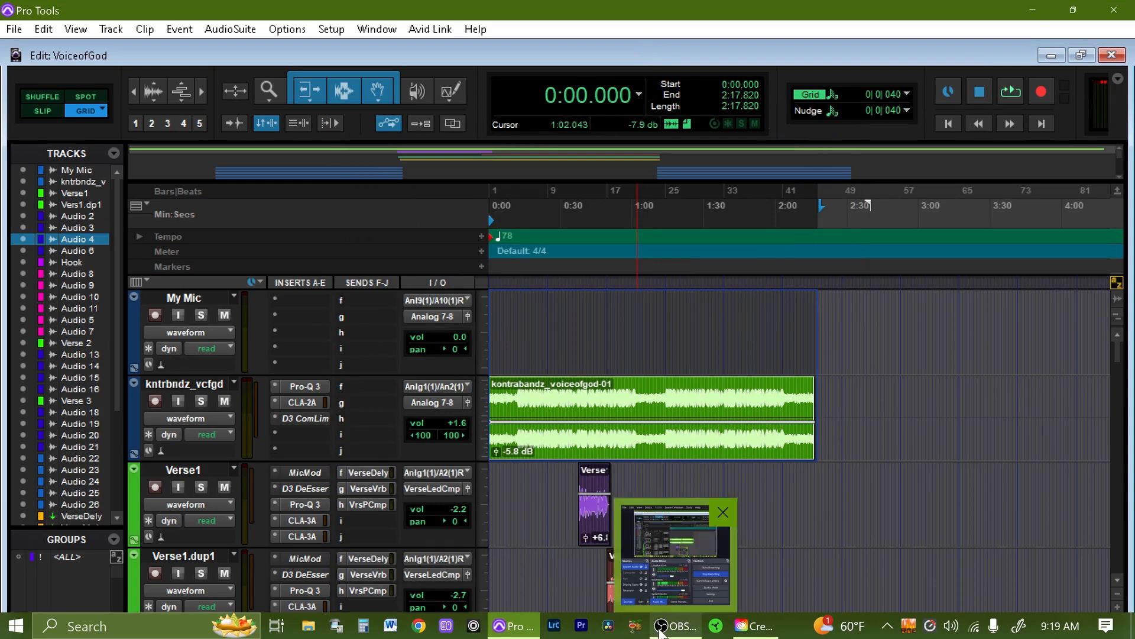
{"action": "left_click", "coordinate": [660, 629]}
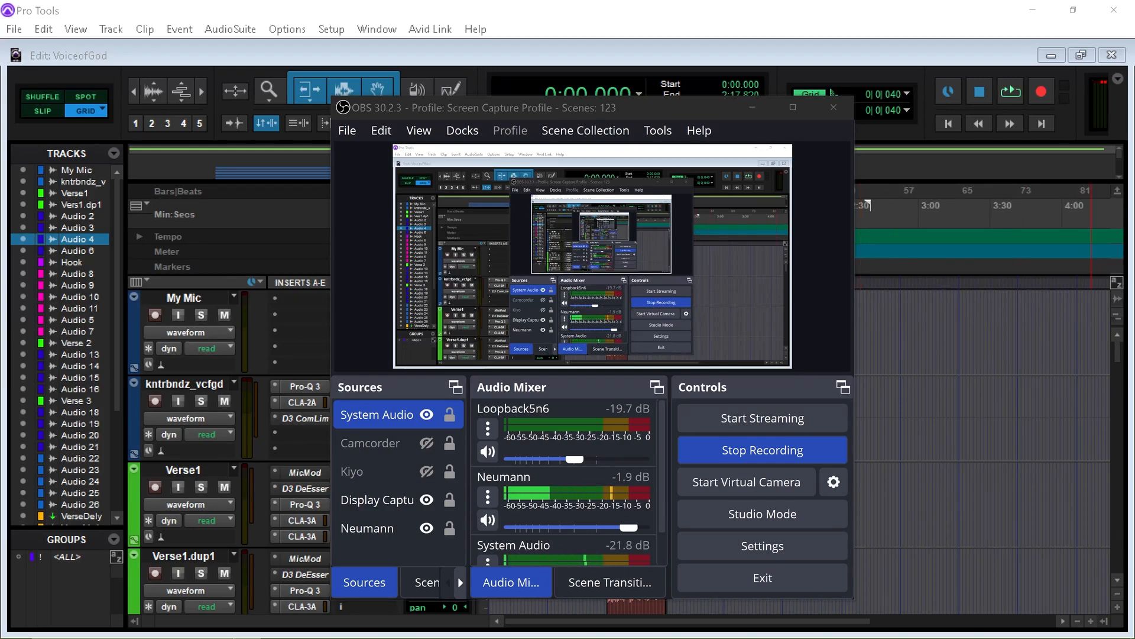
Play the Pro Tools session again to examine the System Audio meter in OBS, ending with playback stopped
{"action": "left_click", "coordinate": [601, 55]}
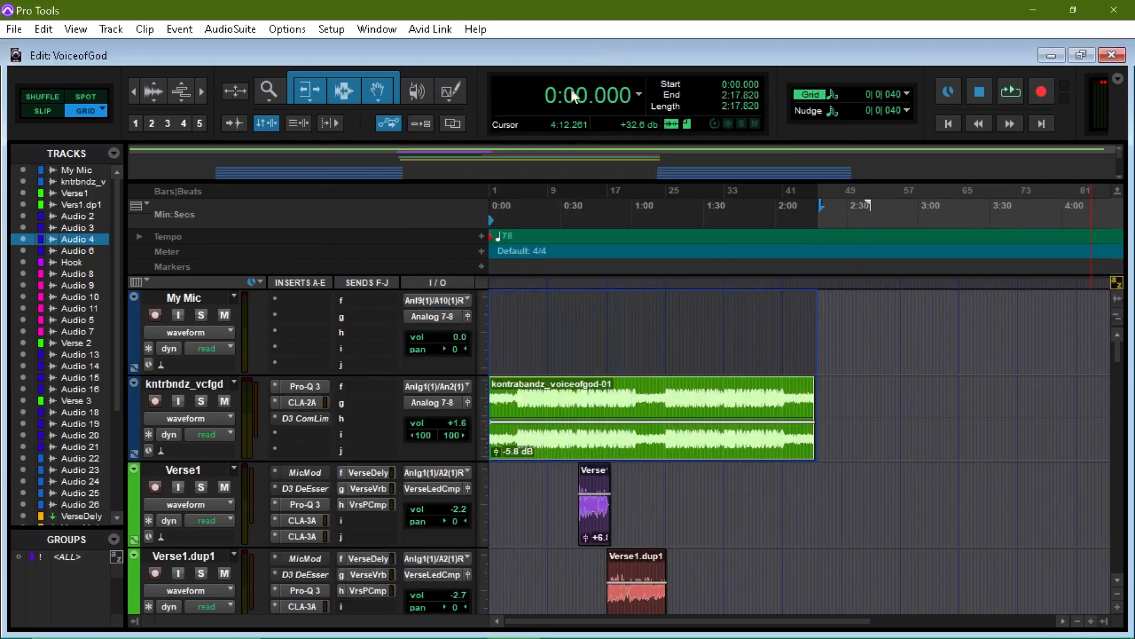
{"action": "key", "text": "space"}
{"action": "left_click", "coordinate": [696, 629]}
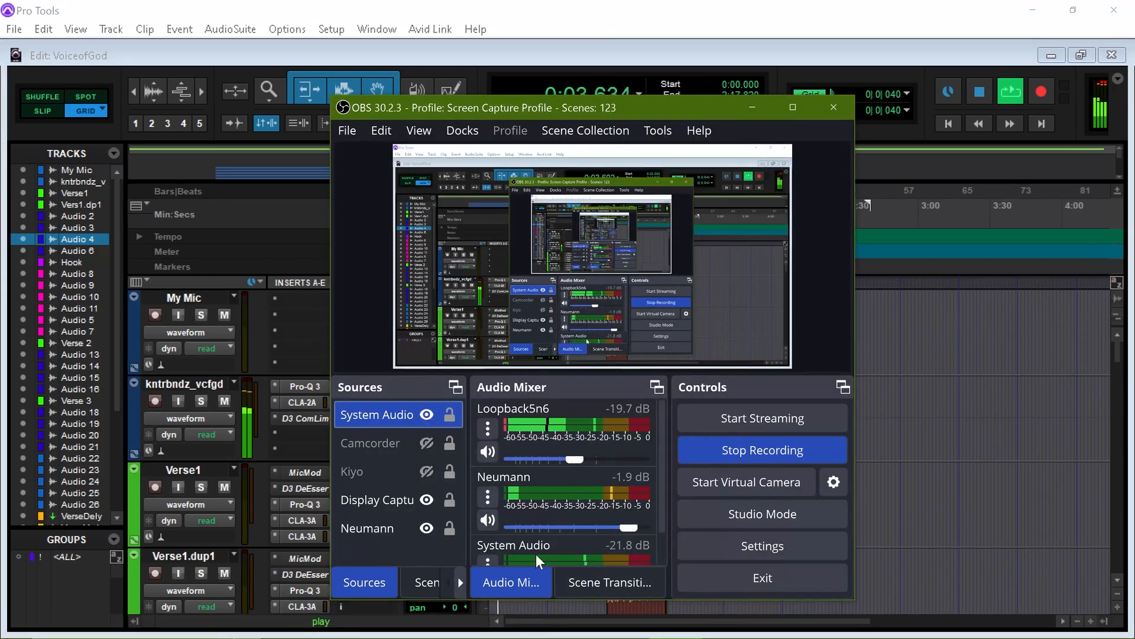
{"action": "left_click", "coordinate": [577, 57]}
{"action": "key", "text": "space"}
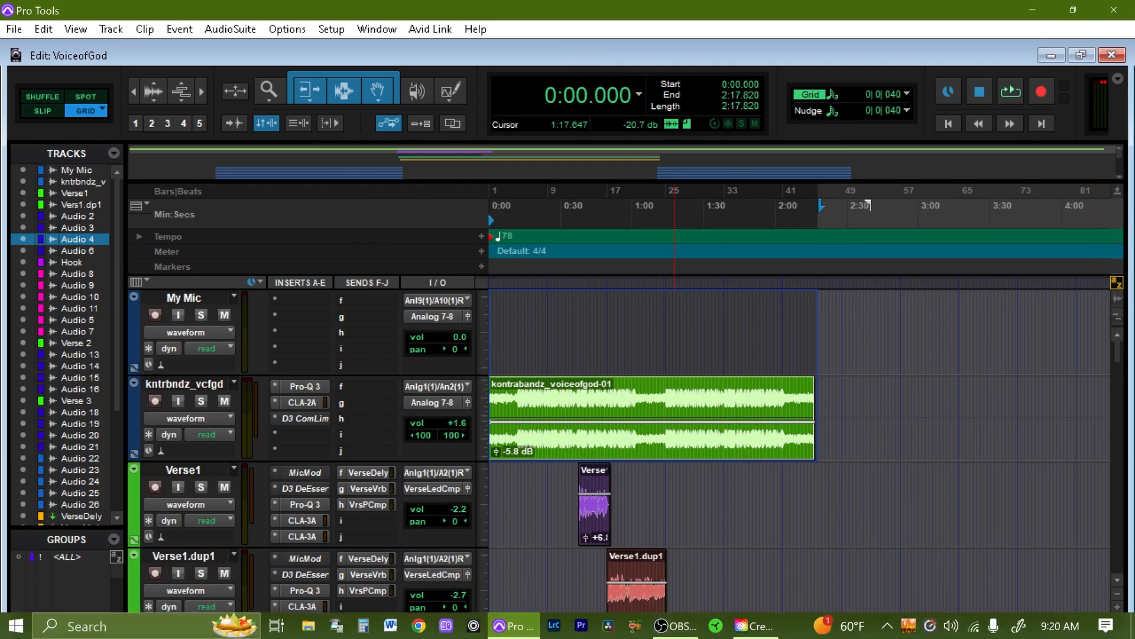
Switch to OBS and examine the Loopback5n6 source's properties for its input device, confirming them with ADAT 1 (5+6) (RME Fireface 800)
{"action": "left_click", "coordinate": [676, 625]}
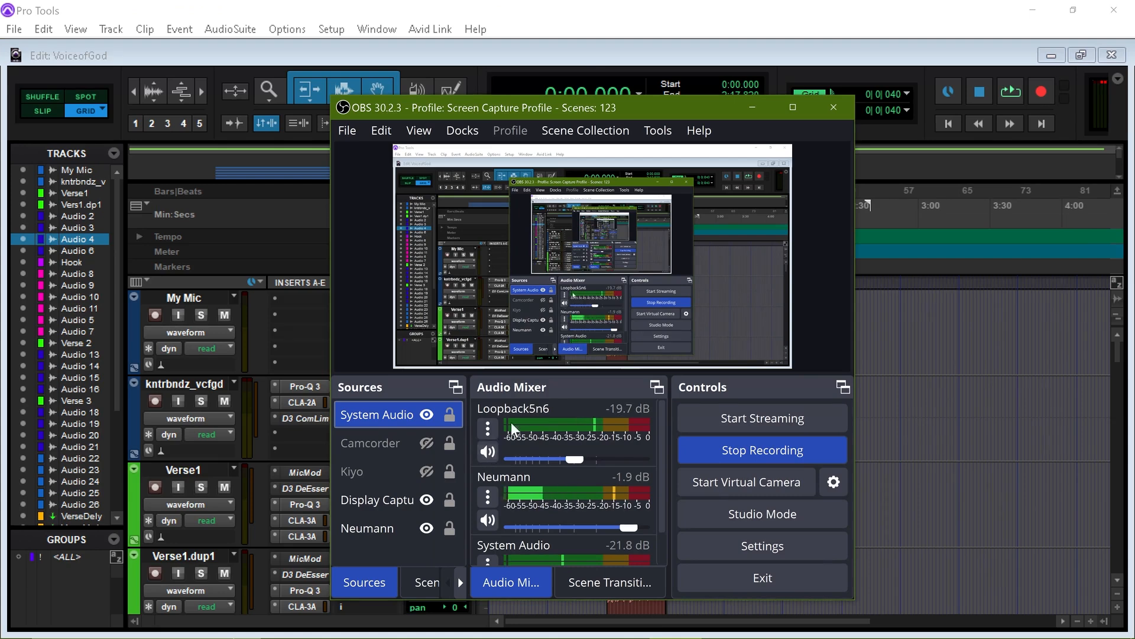
{"action": "left_click", "coordinate": [488, 428]}
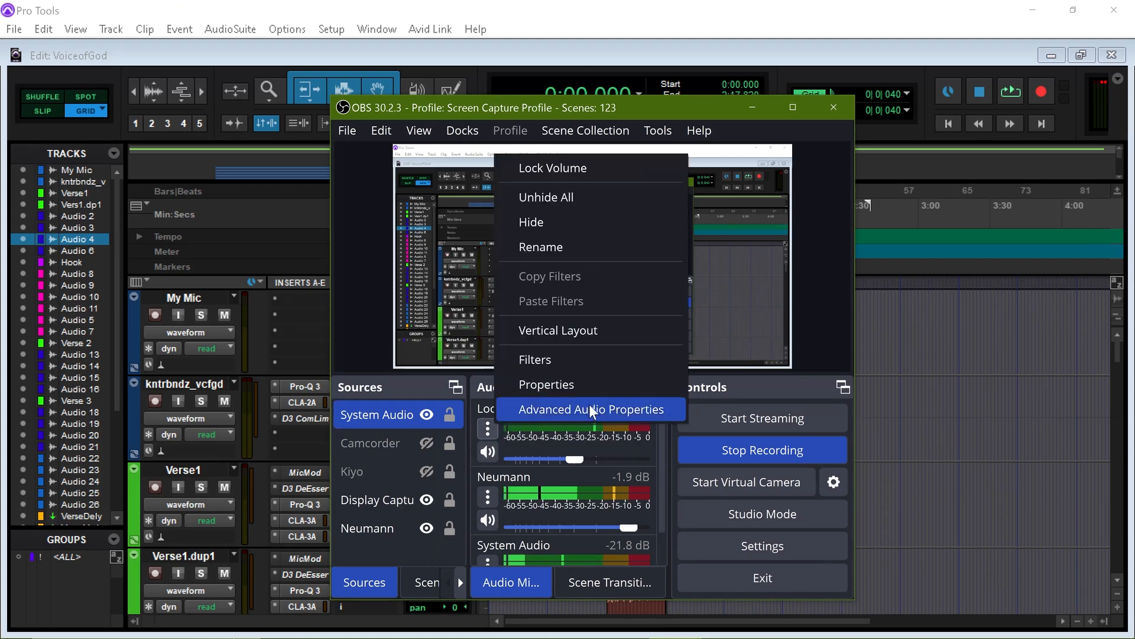
{"action": "left_click", "coordinate": [593, 387]}
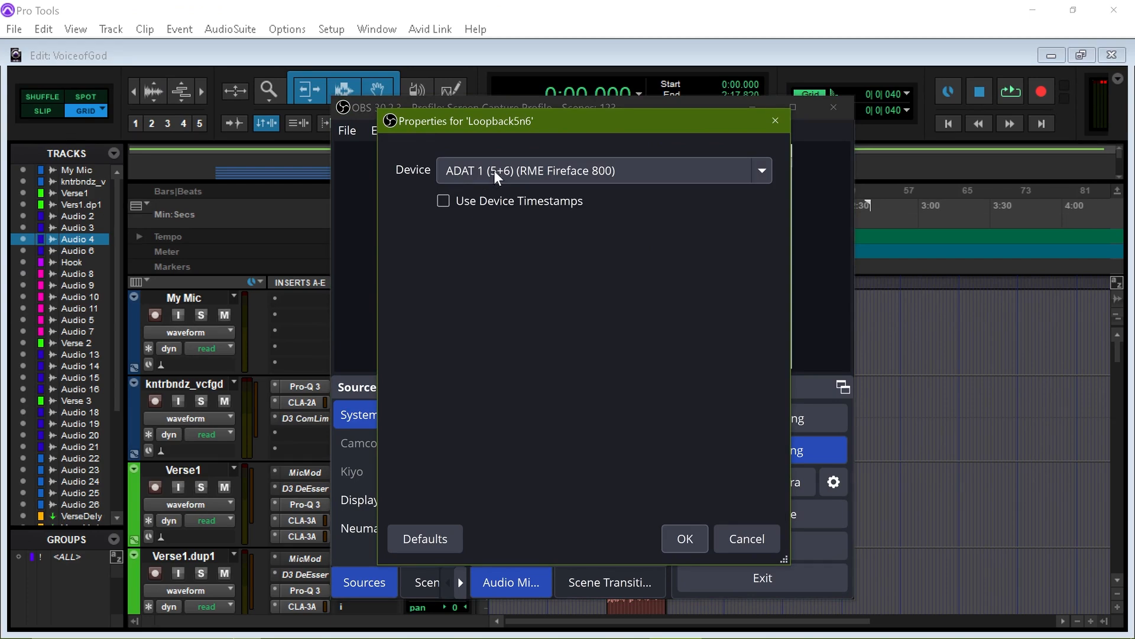
{"action": "left_click", "coordinate": [685, 539]}
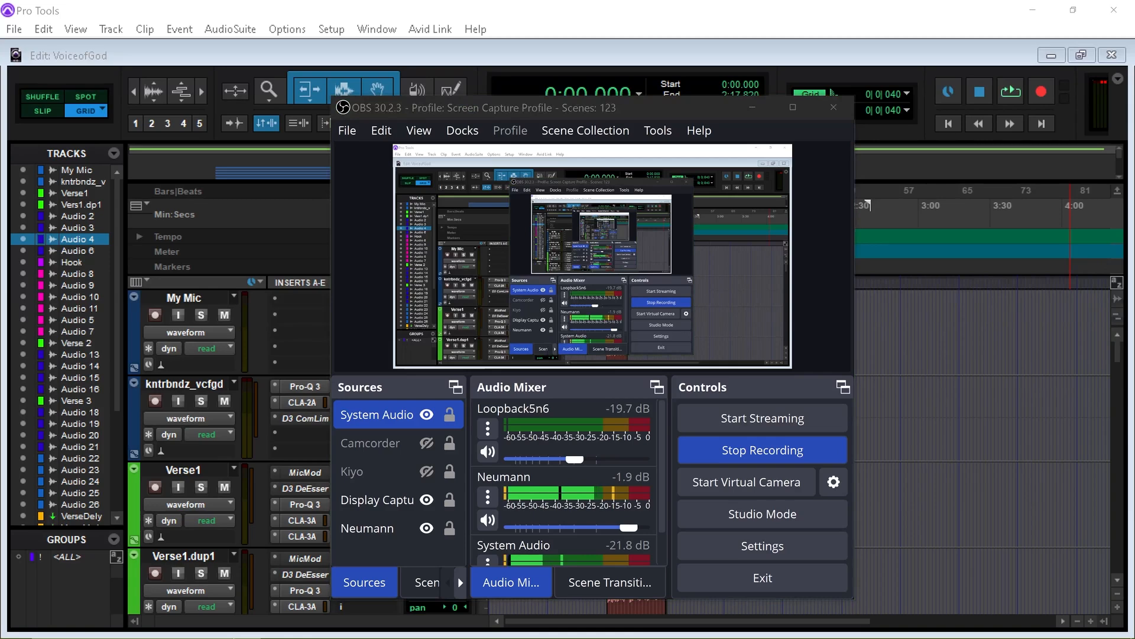
Bring the RME TotalMix FX window into view and play the Pro Tools session to check the Loopback5n6 meter in OBS, ending with playback stopped
{"action": "left_click_drag", "start_coordinate": [1134, 171], "coordinate": [779, 285]}
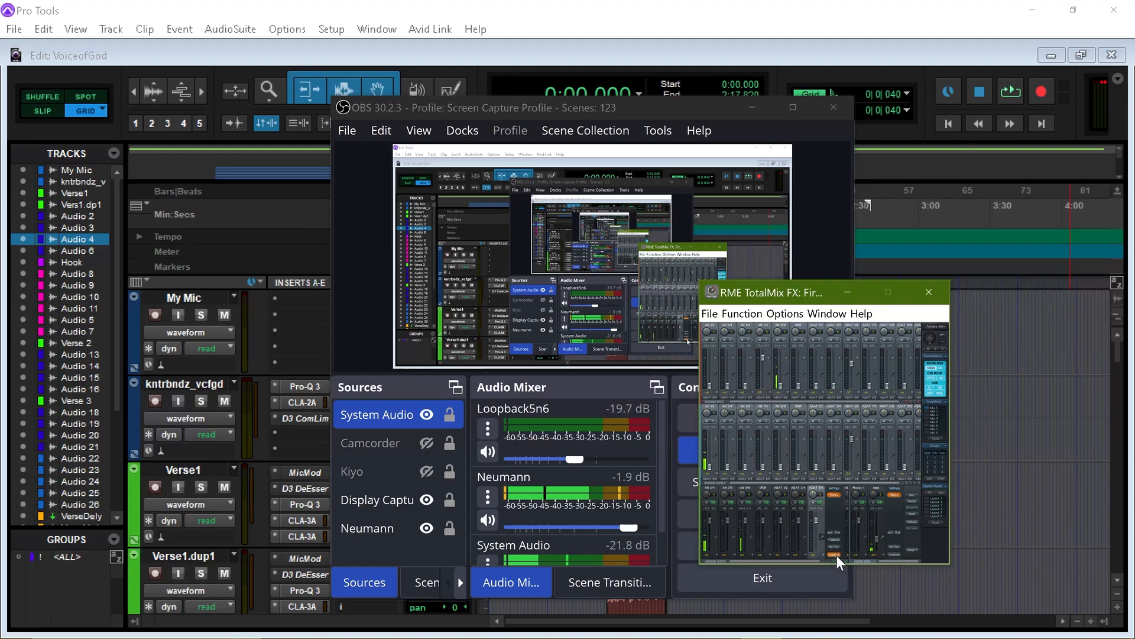
{"action": "left_click", "coordinate": [630, 52]}
{"action": "key", "text": "space"}
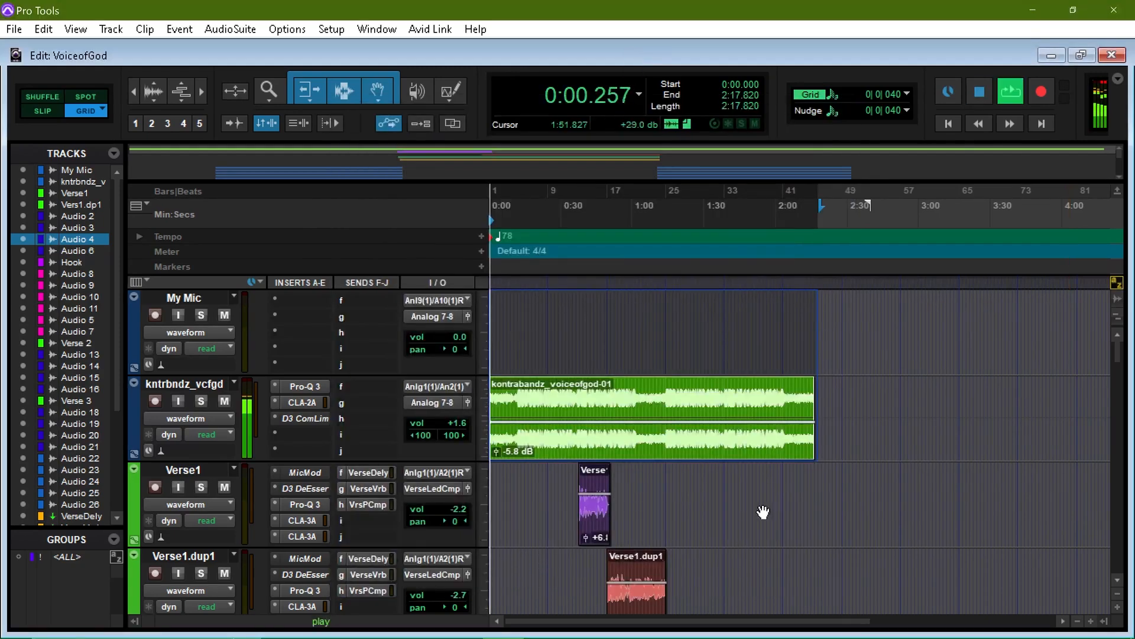
{"action": "left_click", "coordinate": [651, 627]}
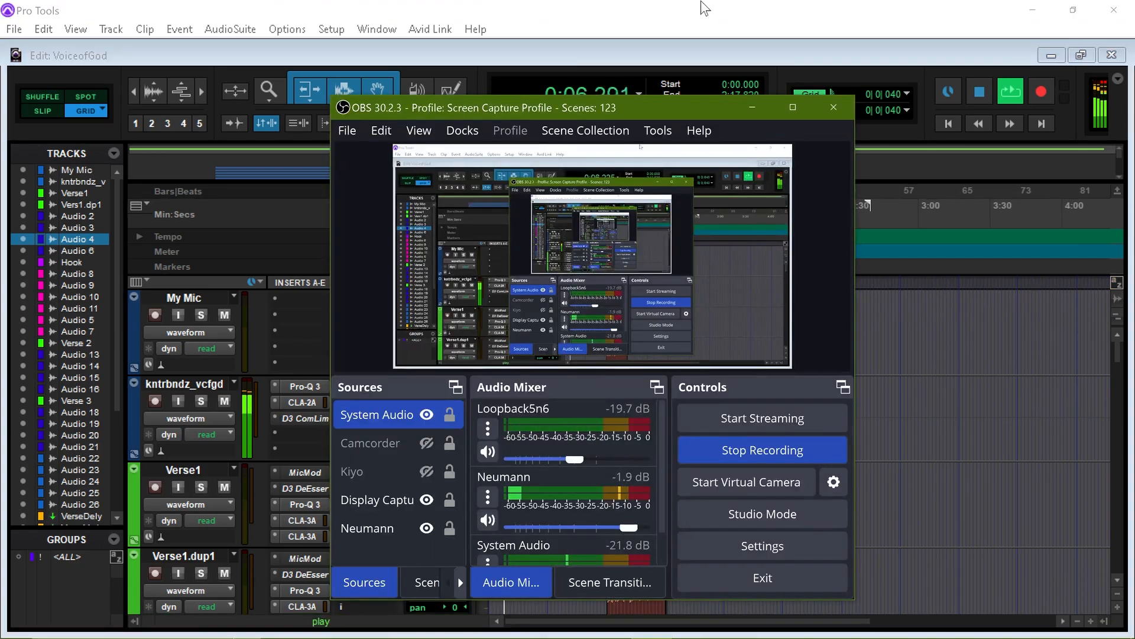
{"action": "left_click", "coordinate": [690, 38]}
{"action": "key", "text": "space"}
{"action": "mouse_move", "coordinate": [800, 637]}
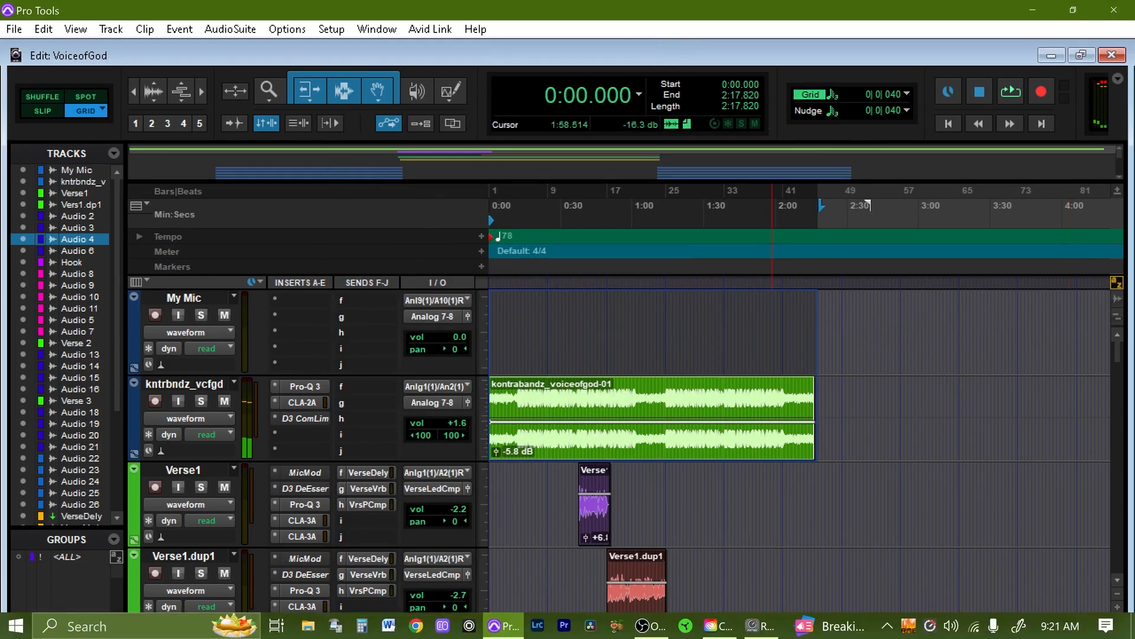
Revisit TotalMix FX and replay the Pro Tools session to compare the Loopback5n6 meter in OBS, stopping playback and returning to OBS
{"action": "left_click", "coordinate": [759, 625]}
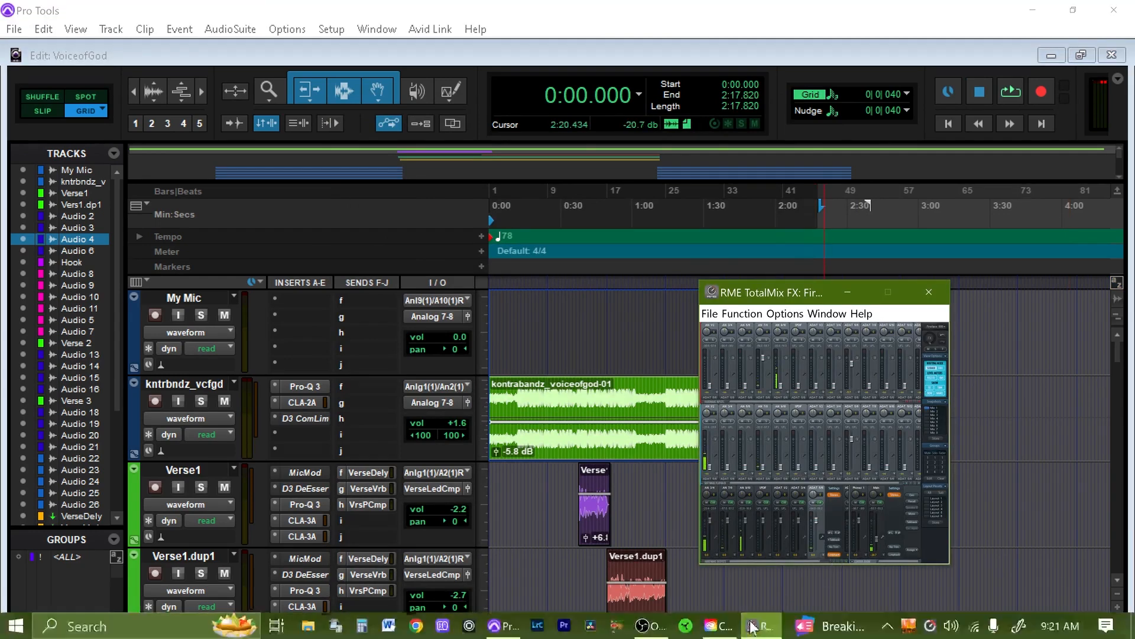
{"action": "left_click", "coordinate": [604, 59]}
{"action": "key", "text": "space"}
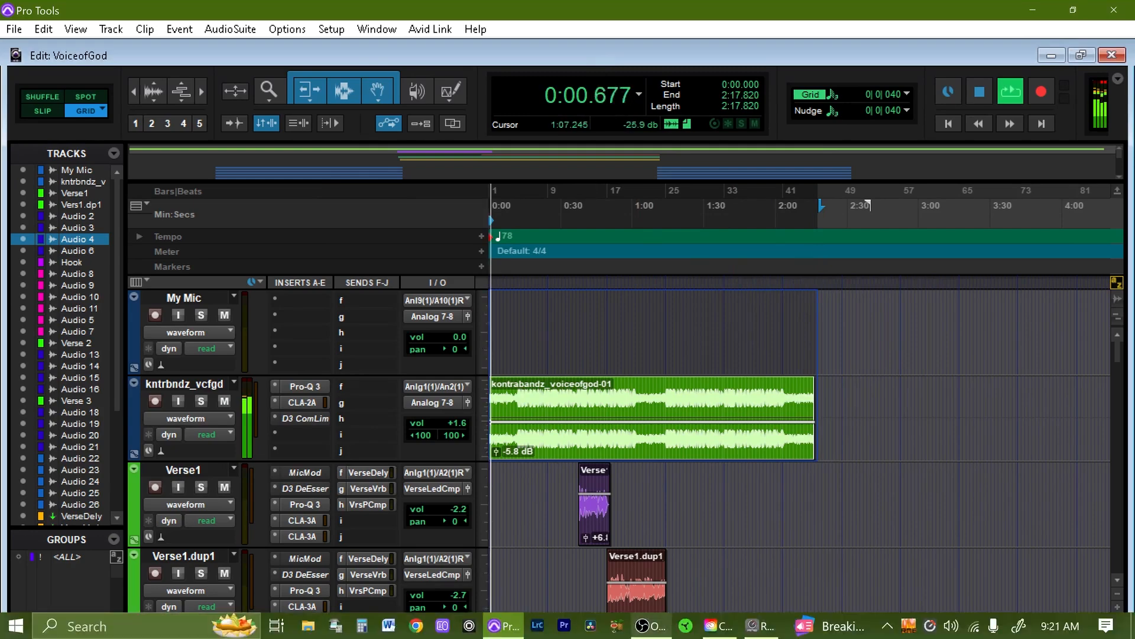
{"action": "left_click", "coordinate": [661, 628]}
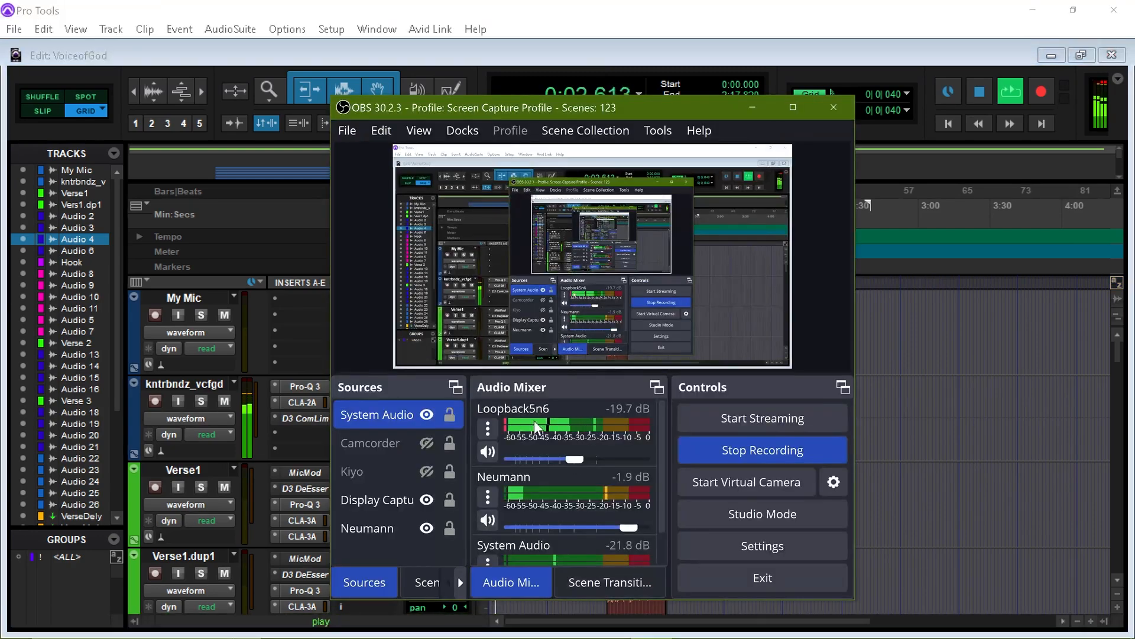
{"action": "left_click", "coordinate": [551, 52]}
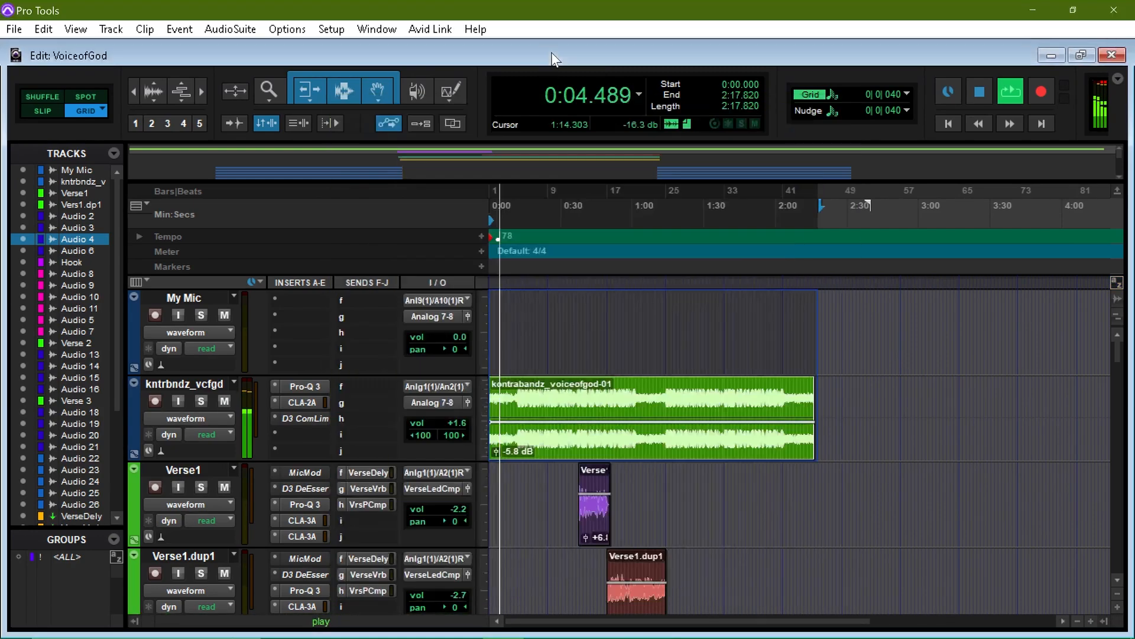
{"action": "key", "text": "space"}
{"action": "left_click", "coordinate": [662, 629]}
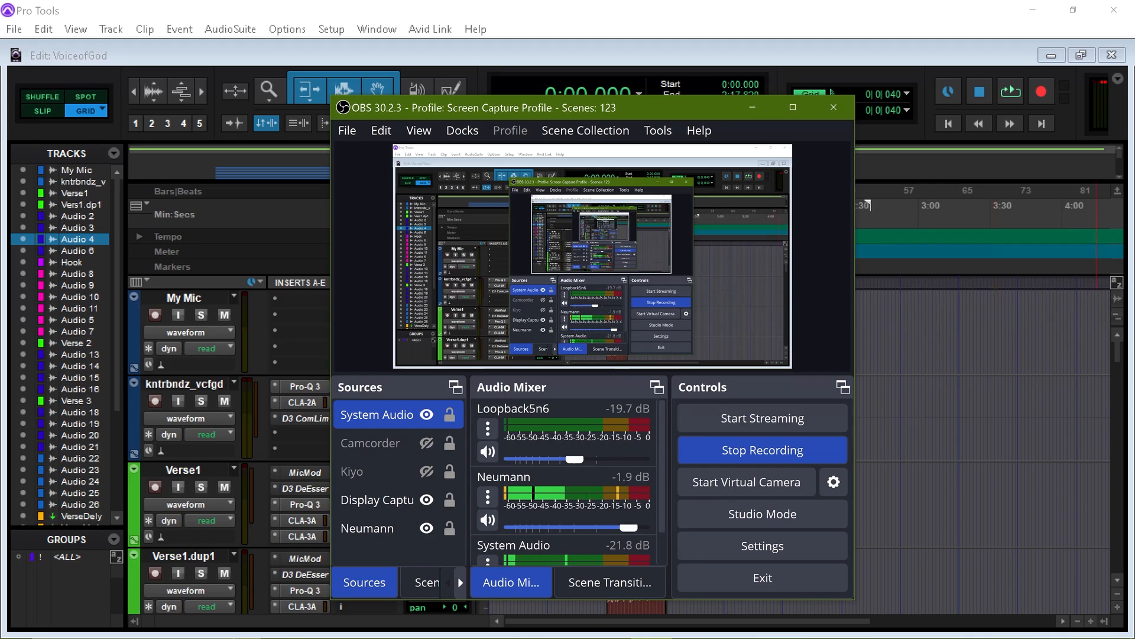
Show the loopback channel in TotalMix FX once more and play the Pro Tools session to recheck the Loopback5n6 level, ending with playback stopped
{"action": "mouse_move", "coordinate": [750, 627]}
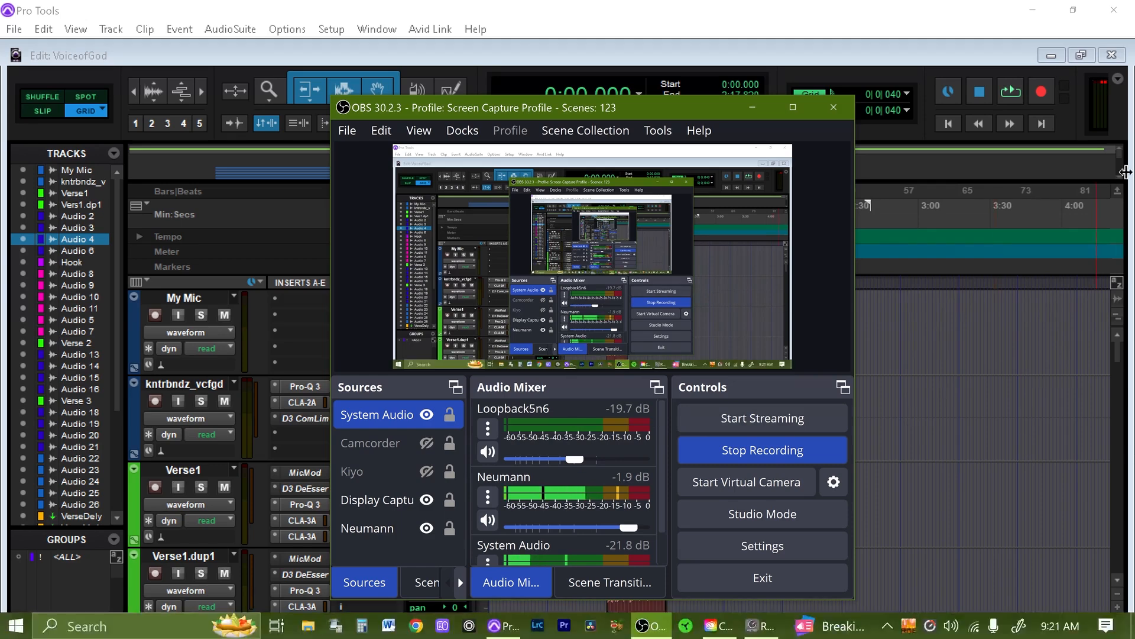
{"action": "left_click", "coordinate": [747, 618]}
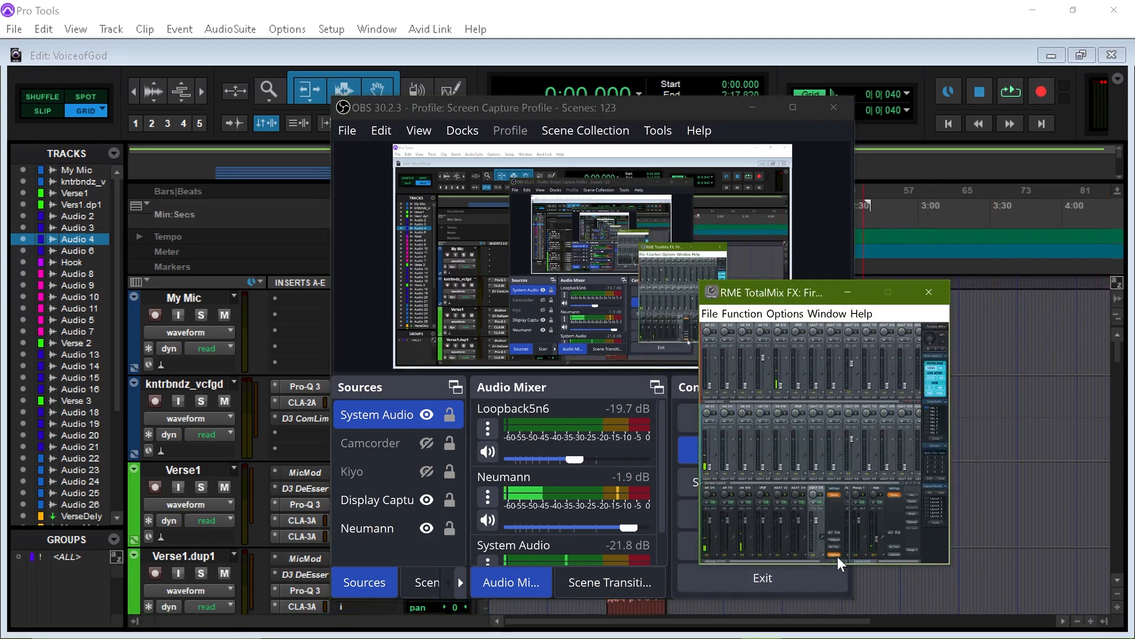
{"action": "left_click", "coordinate": [672, 69]}
{"action": "key", "text": "space"}
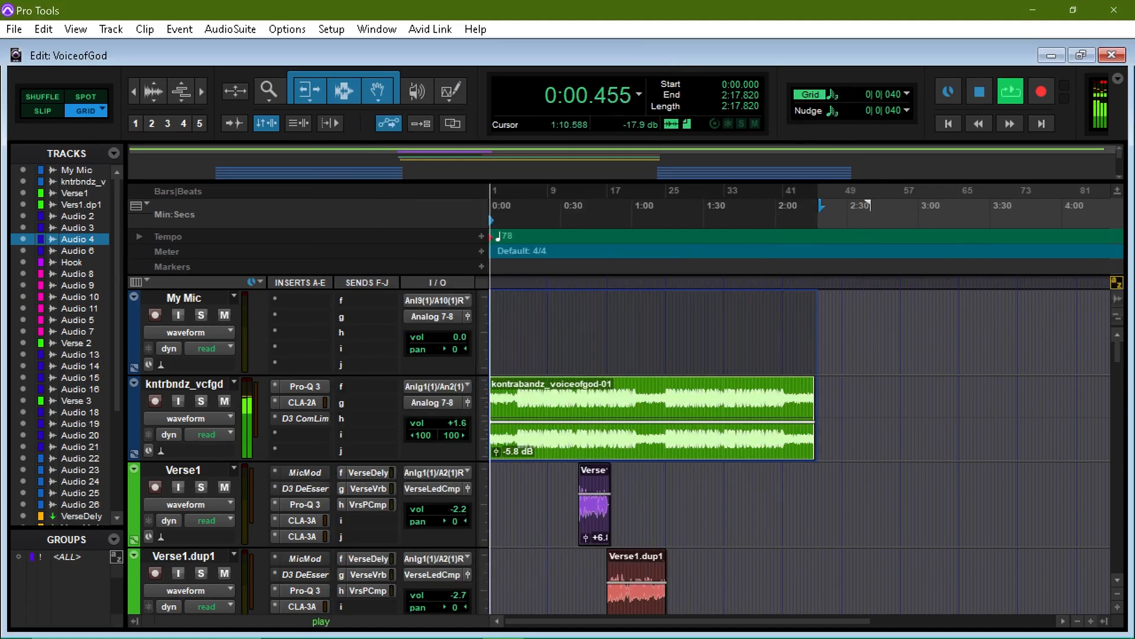
{"action": "mouse_move", "coordinate": [698, 633]}
{"action": "left_click", "coordinate": [662, 626]}
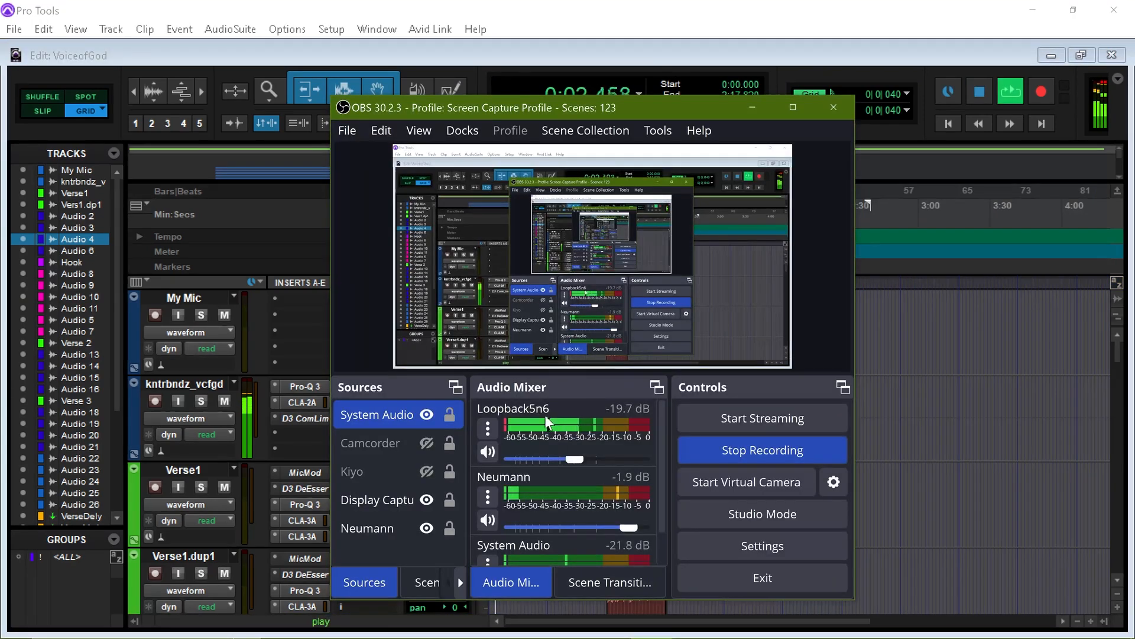
{"action": "left_click", "coordinate": [606, 59]}
{"action": "key", "text": "space"}
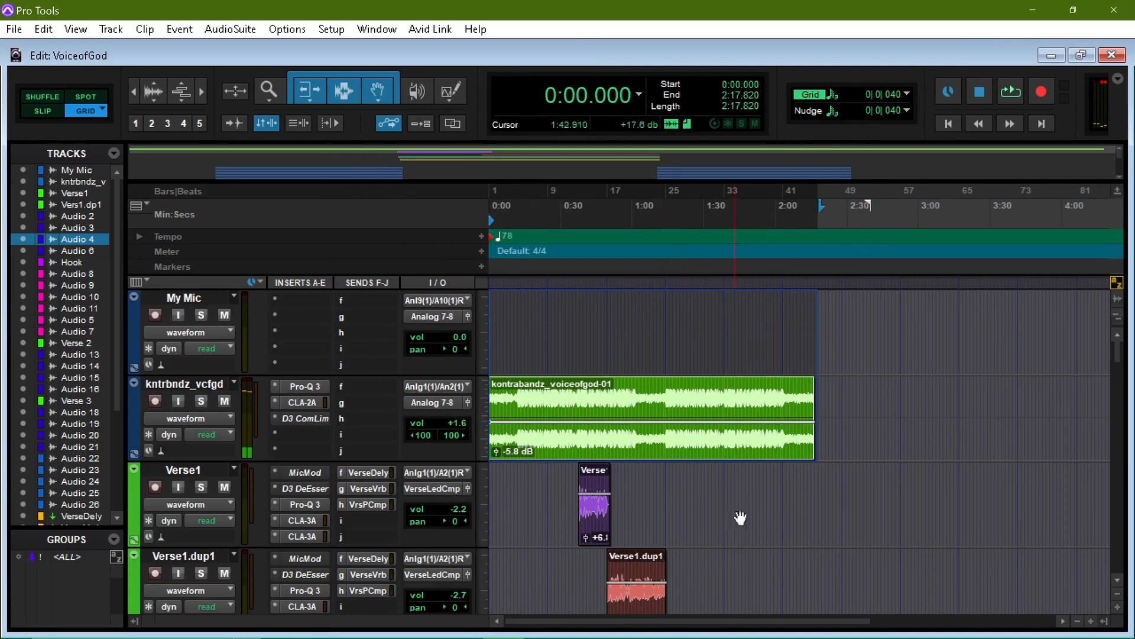
{"action": "mouse_move", "coordinate": [732, 635]}
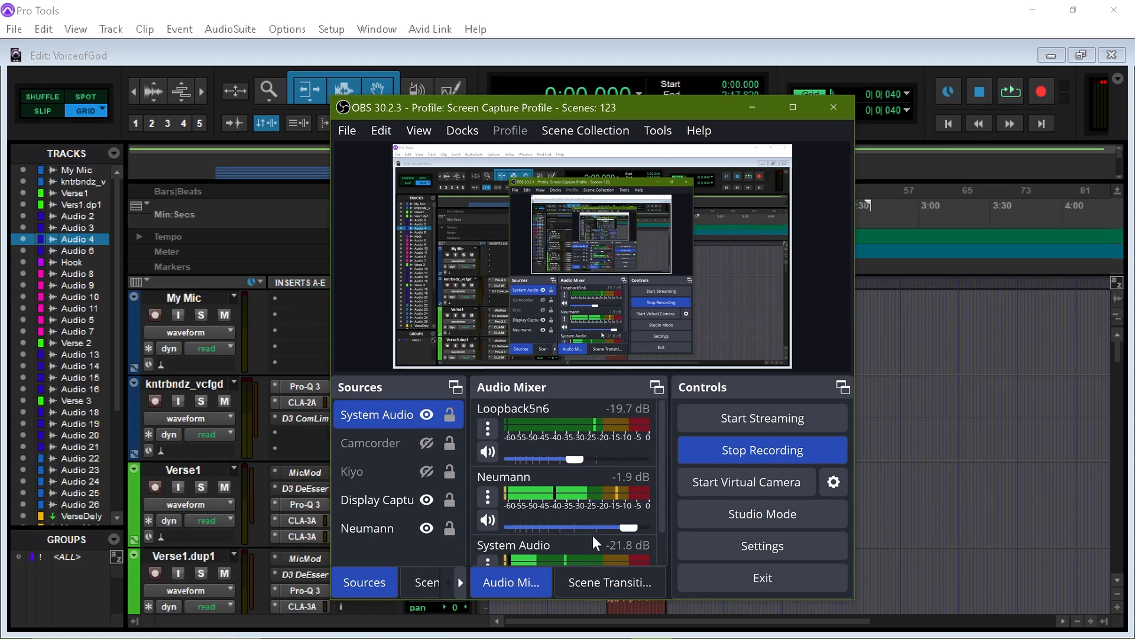
Move the OBS window slightly higher and examine the Loopback5n6, Neumann and System Audio channels in the Audio Mixer
{"action": "left_click", "coordinate": [414, 500]}
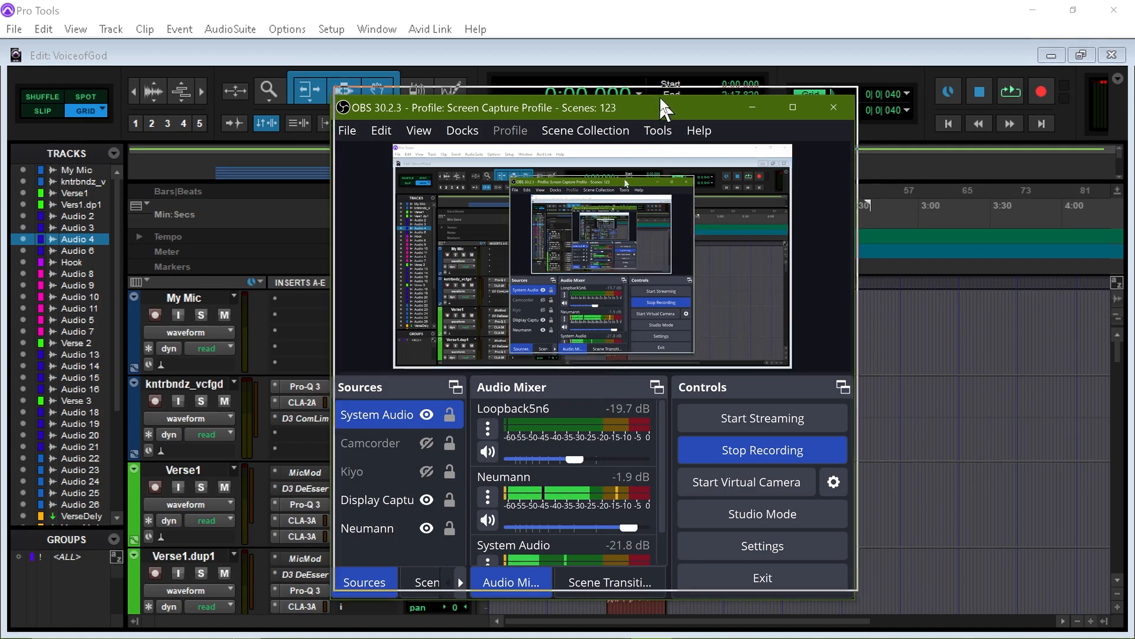
{"action": "left_click_drag", "start_coordinate": [664, 106], "coordinate": [683, 65]}
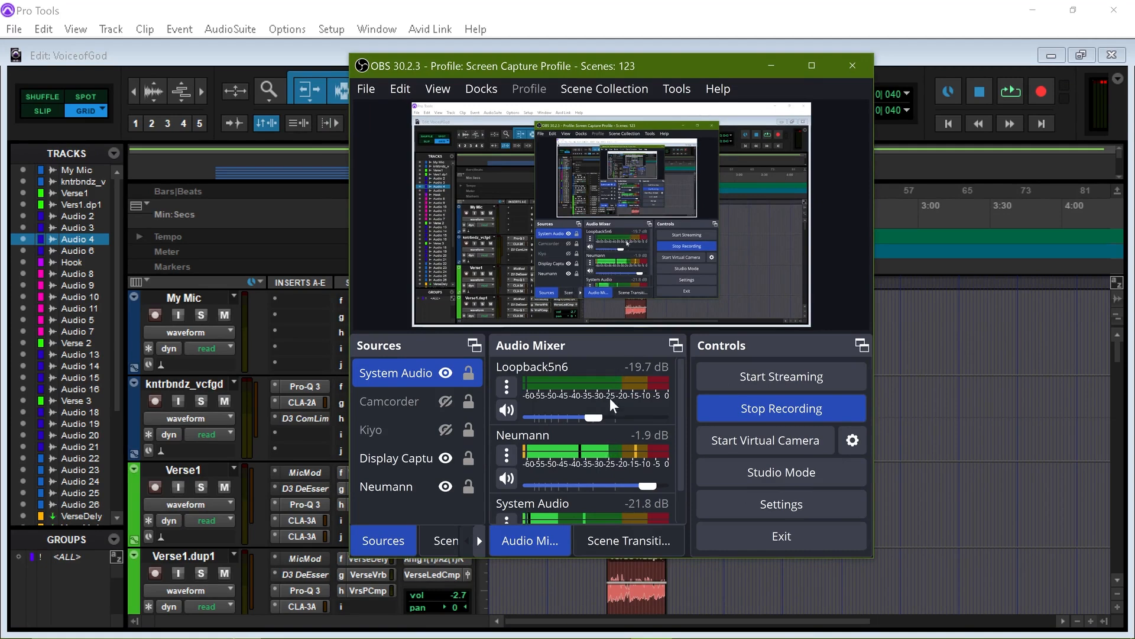
{"action": "scroll", "coordinate": [684, 460], "scroll_direction": "down", "scroll_amount": 2}
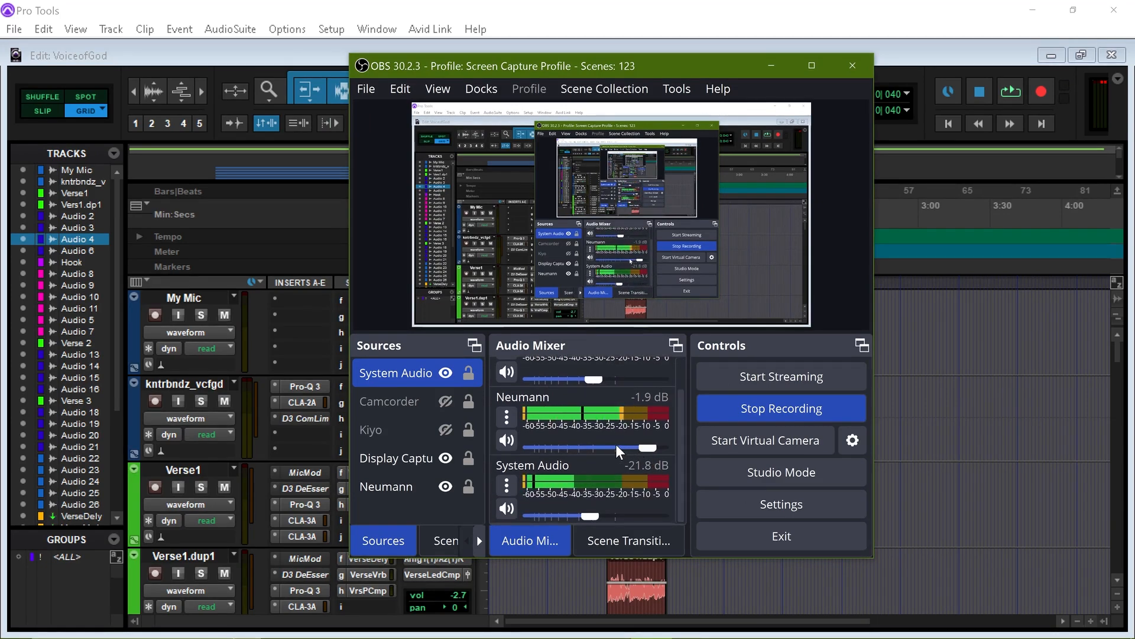
{"action": "left_click_drag", "start_coordinate": [684, 460], "coordinate": [684, 425]}
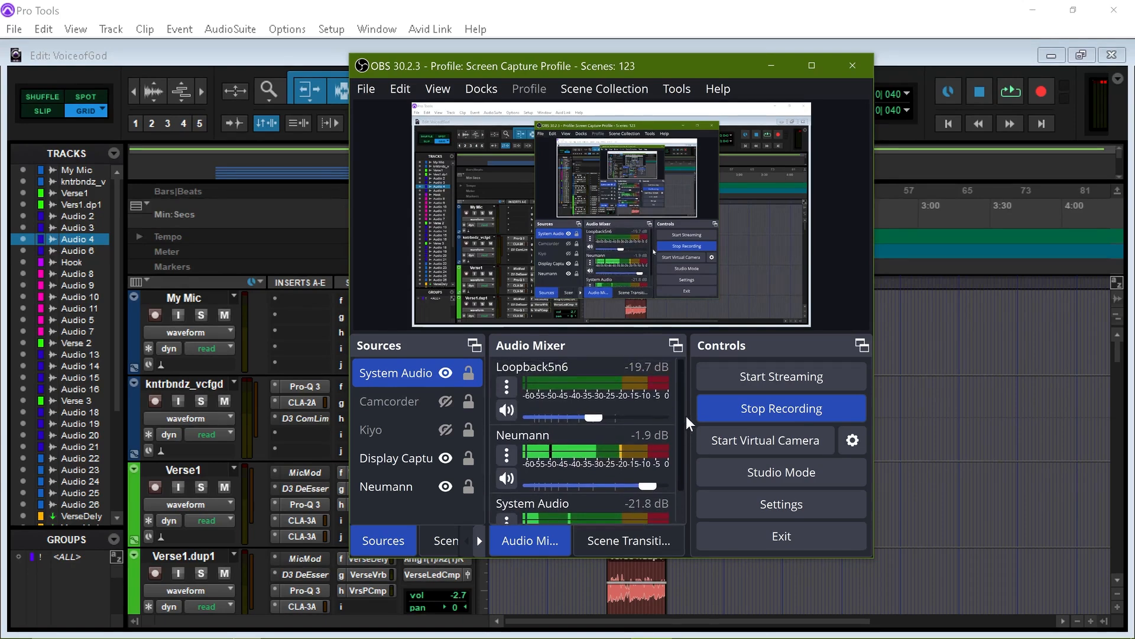
{"action": "mouse_move", "coordinate": [687, 426]}
{"action": "left_mouse_down"}
{"action": "mouse_move", "coordinate": [681, 477]}
{"action": "mouse_move", "coordinate": [683, 407]}
{"action": "left_mouse_up"}
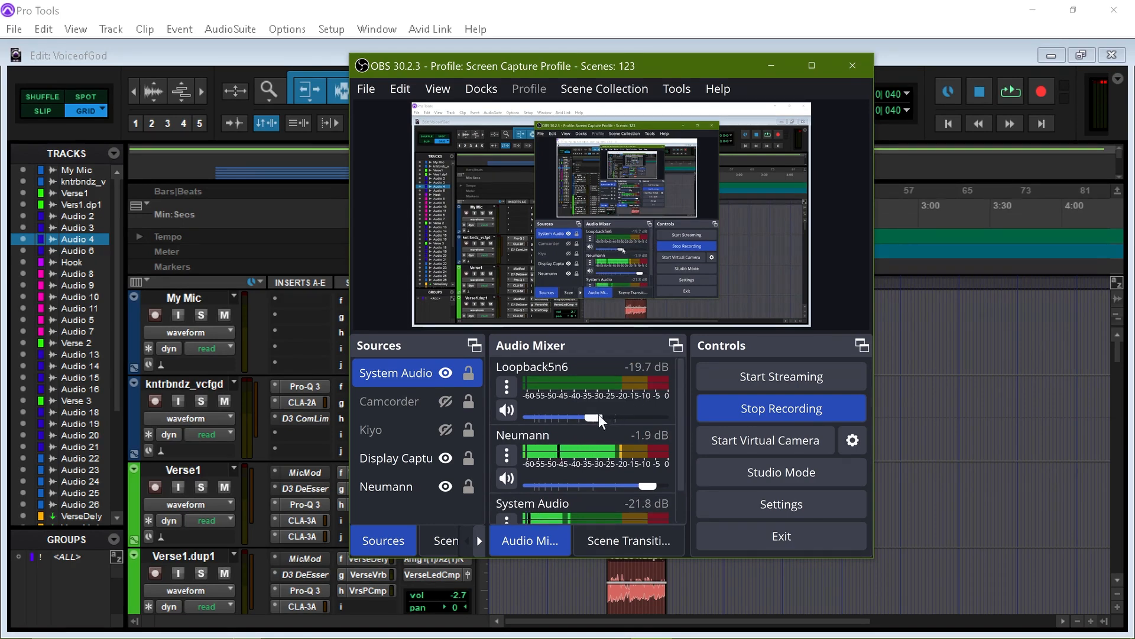
{"action": "scroll", "coordinate": [678, 429], "scroll_direction": "down", "scroll_amount": 1}
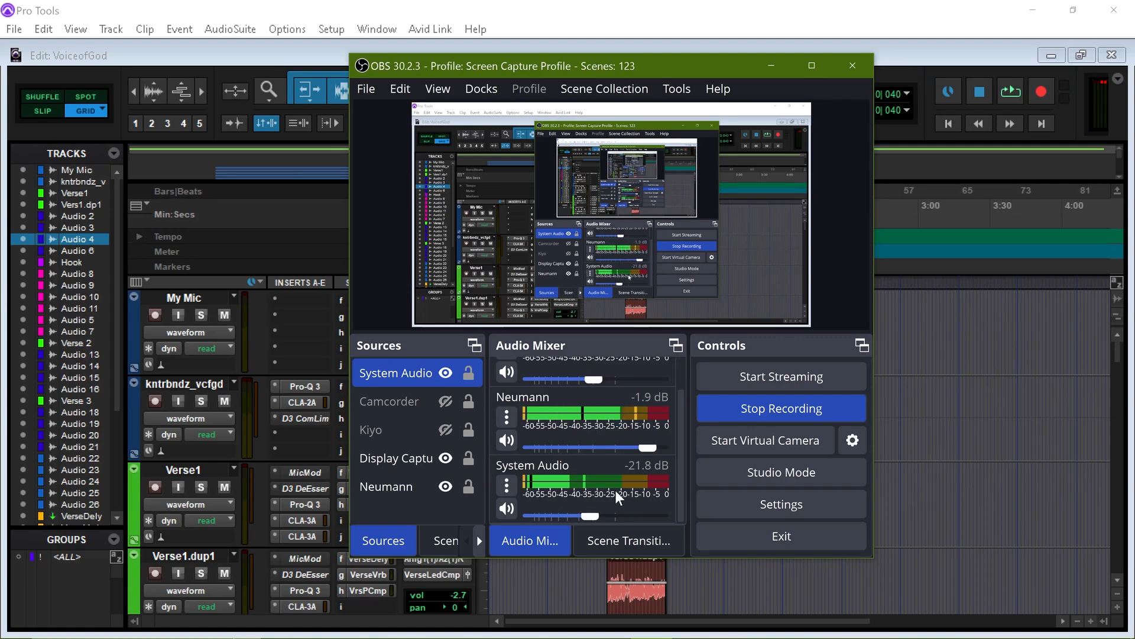
Set System Audio's audio monitoring to Monitor and Output in the Advanced Audio Properties and close the dialog
{"action": "left_click", "coordinate": [506, 417]}
{"action": "left_click", "coordinate": [566, 408]}
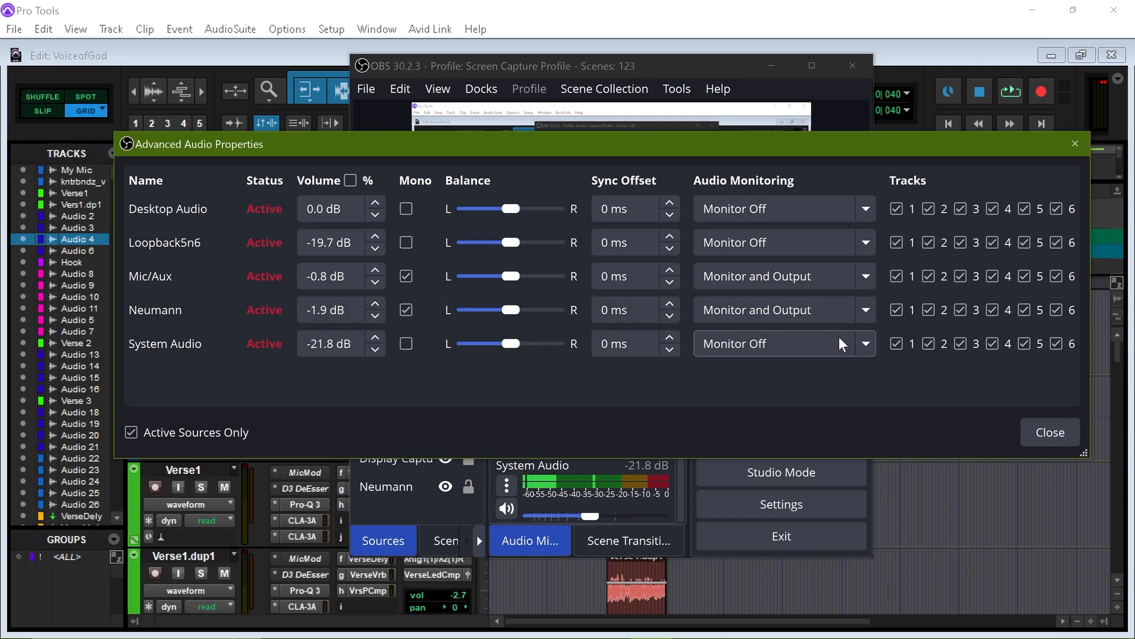
{"action": "left_click", "coordinate": [866, 348]}
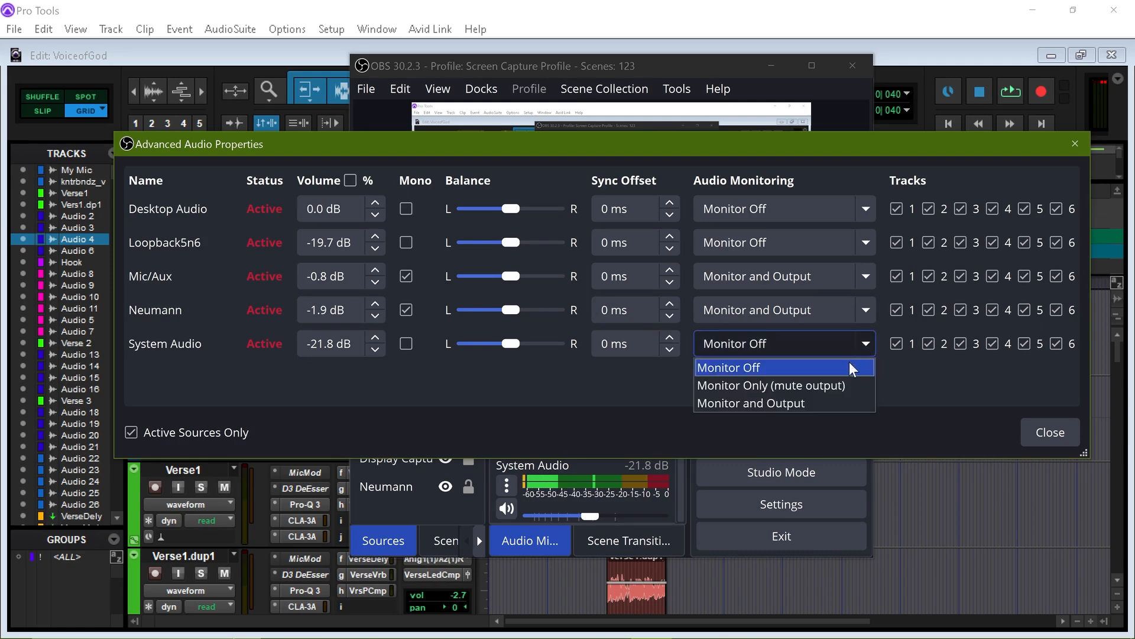
{"action": "left_click", "coordinate": [813, 404]}
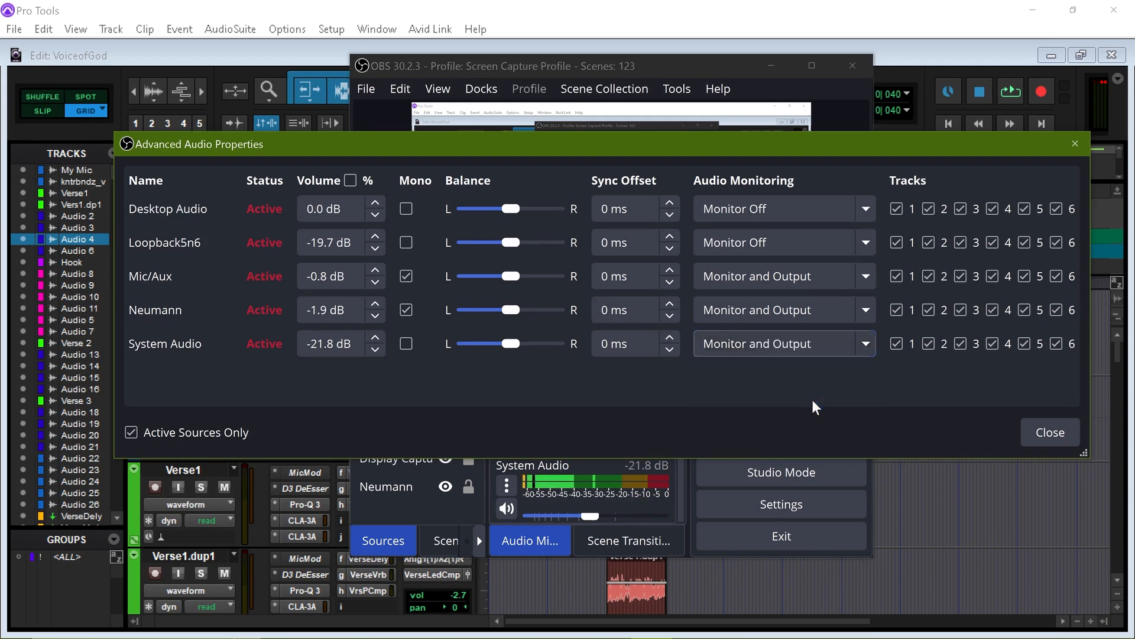
{"action": "left_click", "coordinate": [1042, 432]}
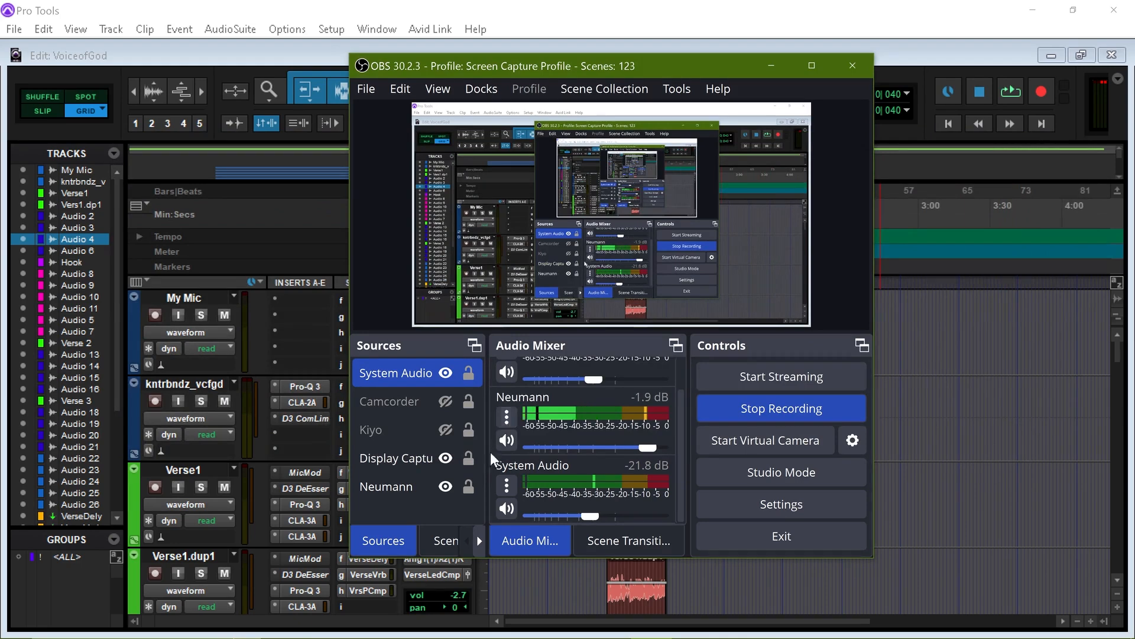
Reopen the Advanced Audio Properties and set System Audio's audio monitoring to Monitor Off
{"action": "left_click", "coordinate": [506, 420]}
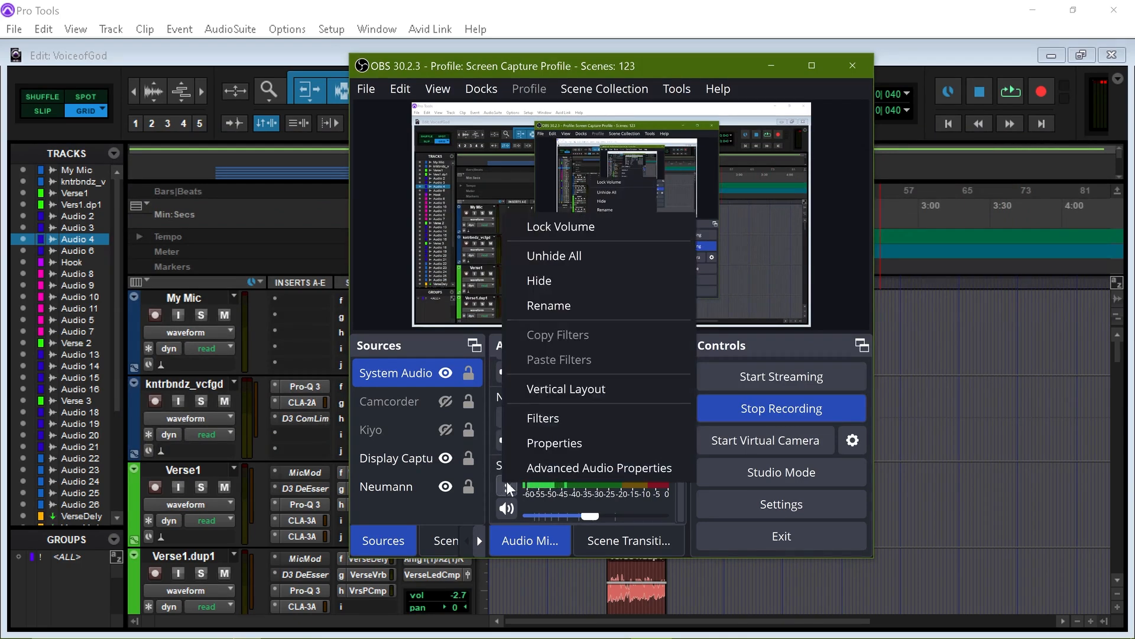
{"action": "left_click", "coordinate": [595, 470]}
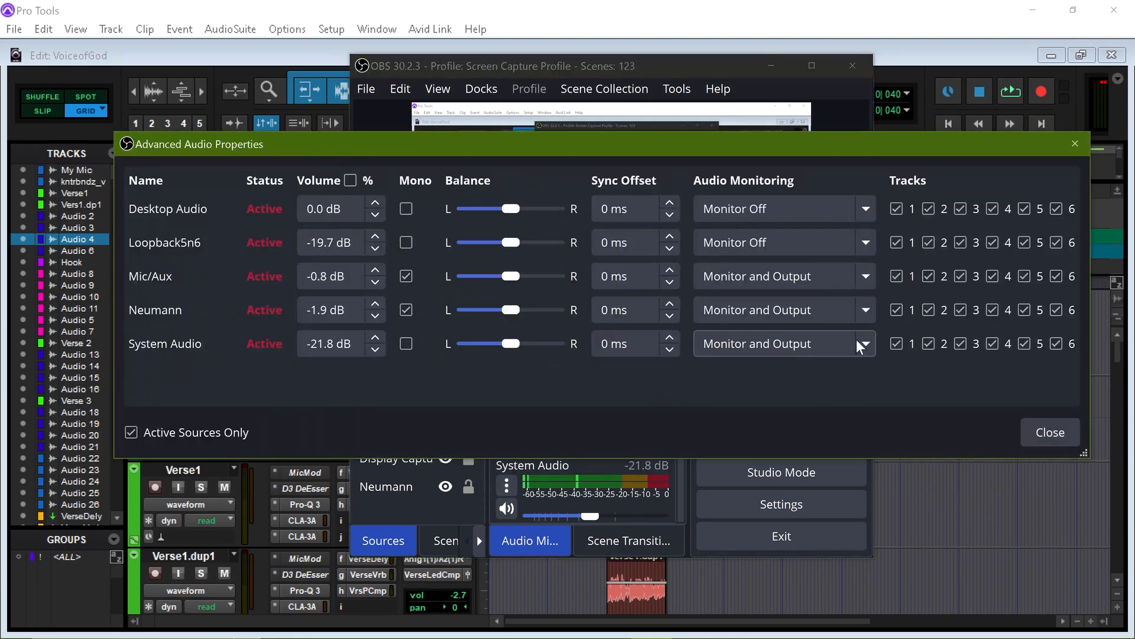
{"action": "left_click", "coordinate": [856, 340]}
{"action": "left_click", "coordinate": [801, 365]}
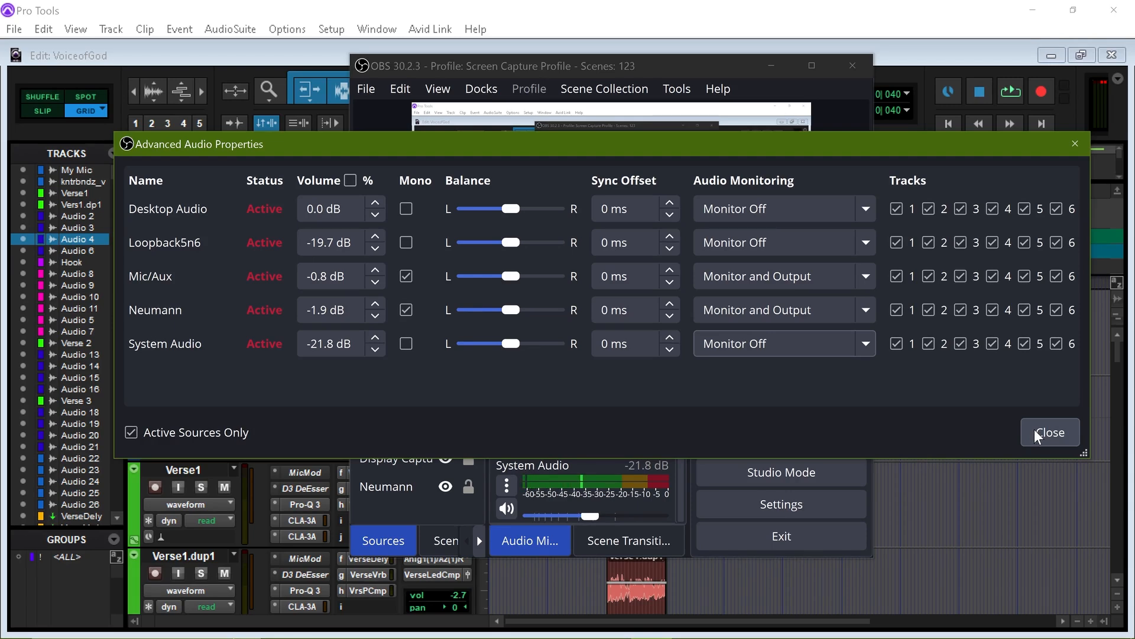
Examine the audio monitoring choices for System Audio and Loopback5n6, leaving both selections as they are
{"action": "left_click", "coordinate": [873, 353]}
{"action": "left_click", "coordinate": [874, 353]}
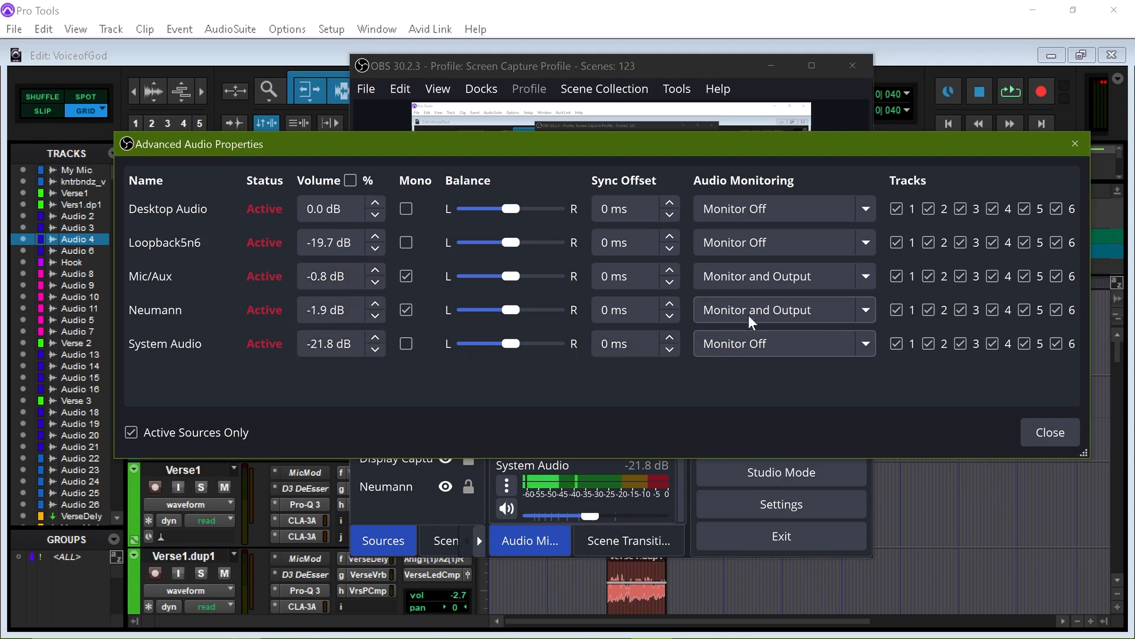
{"action": "left_click", "coordinate": [865, 243]}
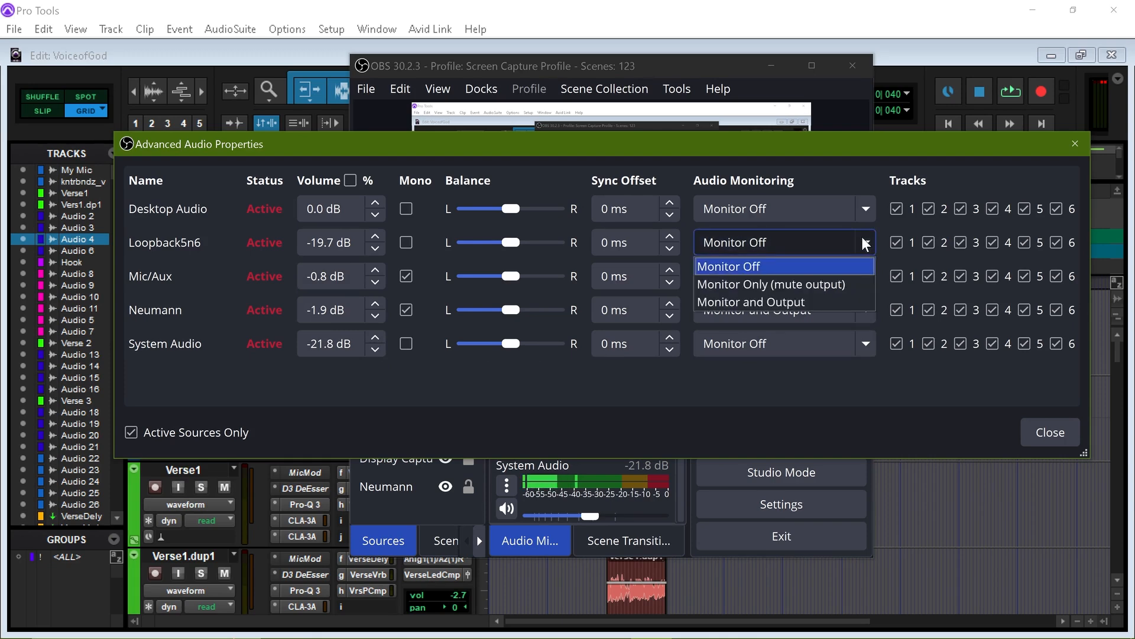
{"action": "left_click", "coordinate": [865, 243]}
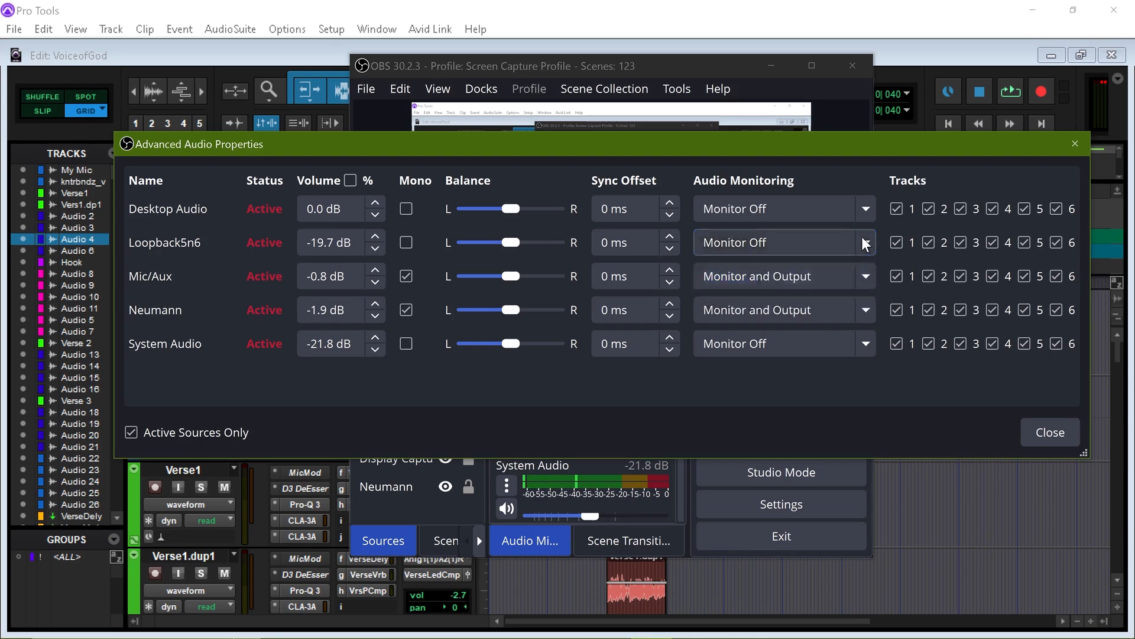
Check Loopback5n6's audio monitoring choices, keep Monitor Off and close the Advanced Audio Properties
{"action": "left_click", "coordinate": [865, 243]}
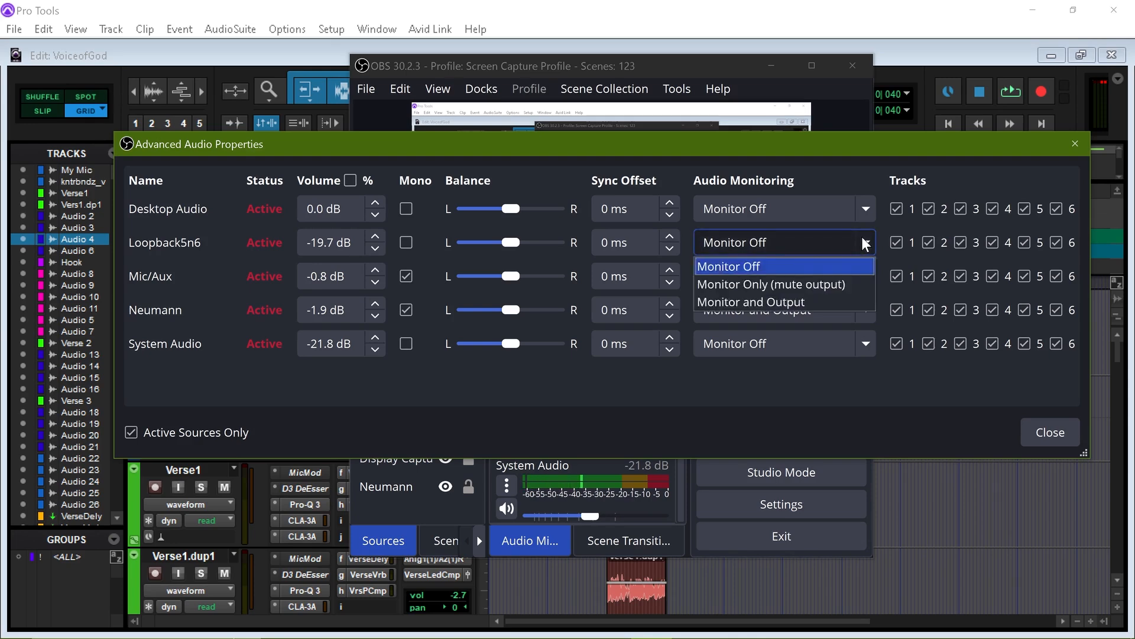
{"action": "left_click", "coordinate": [865, 243]}
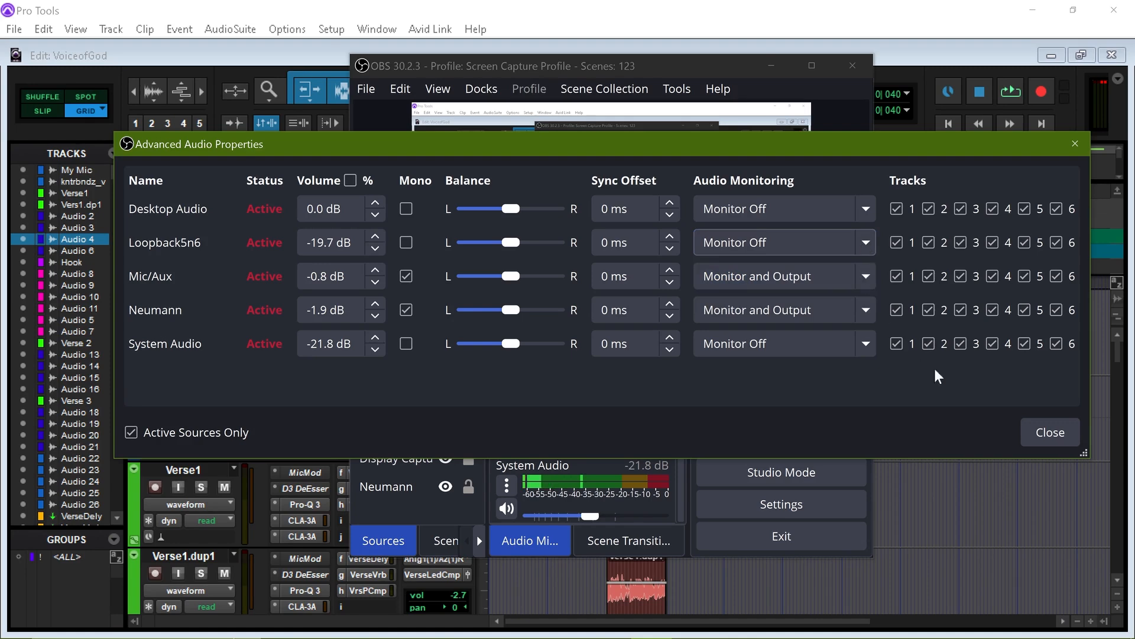
{"action": "left_click", "coordinate": [1042, 435]}
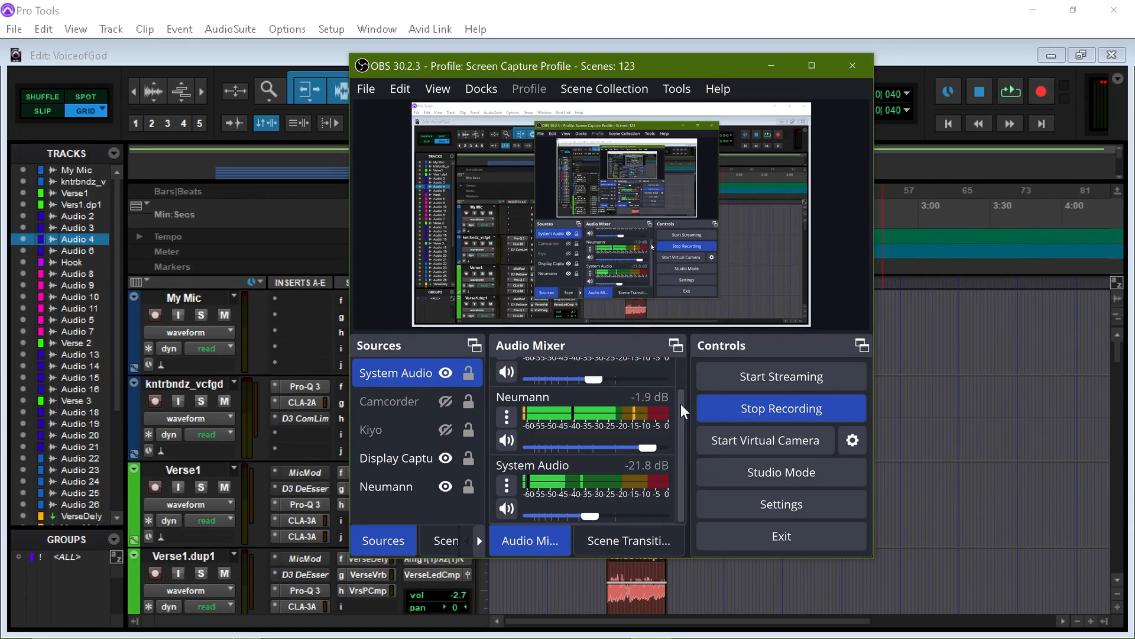
Examine the Loopback5n6, Neumann and System Audio mixer channels and move the OBS window clear of the Pro Tools track controls
{"action": "left_click_drag", "start_coordinate": [681, 408], "coordinate": [680, 368]}
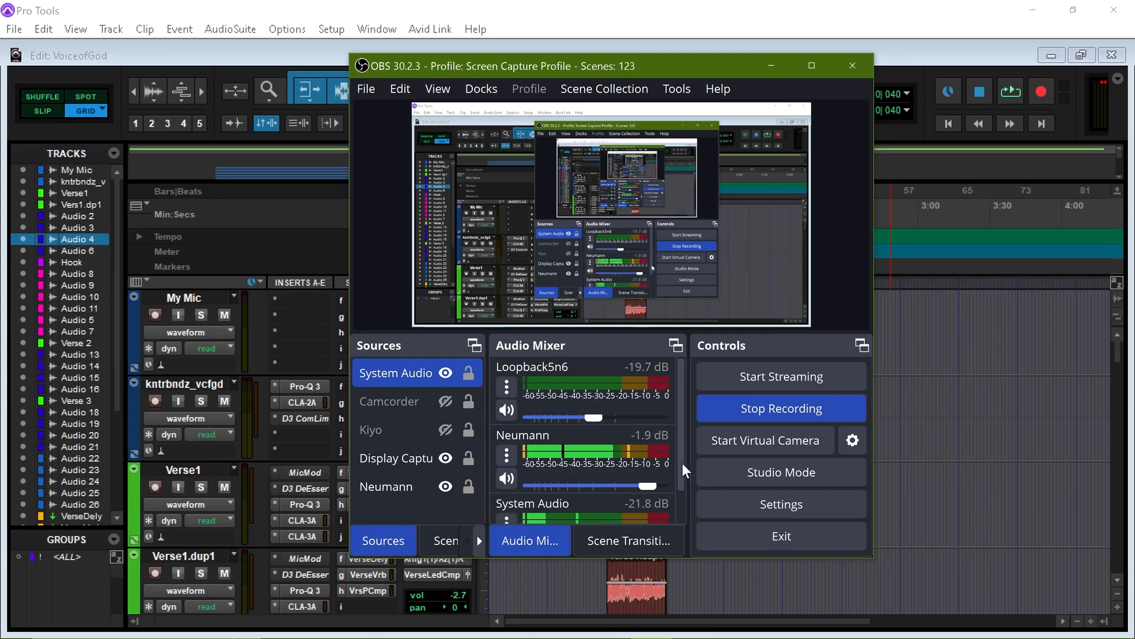
{"action": "scroll", "coordinate": [684, 485], "scroll_direction": "down", "scroll_amount": 1}
{"action": "scroll", "coordinate": [684, 485], "scroll_direction": "down", "scroll_amount": 1}
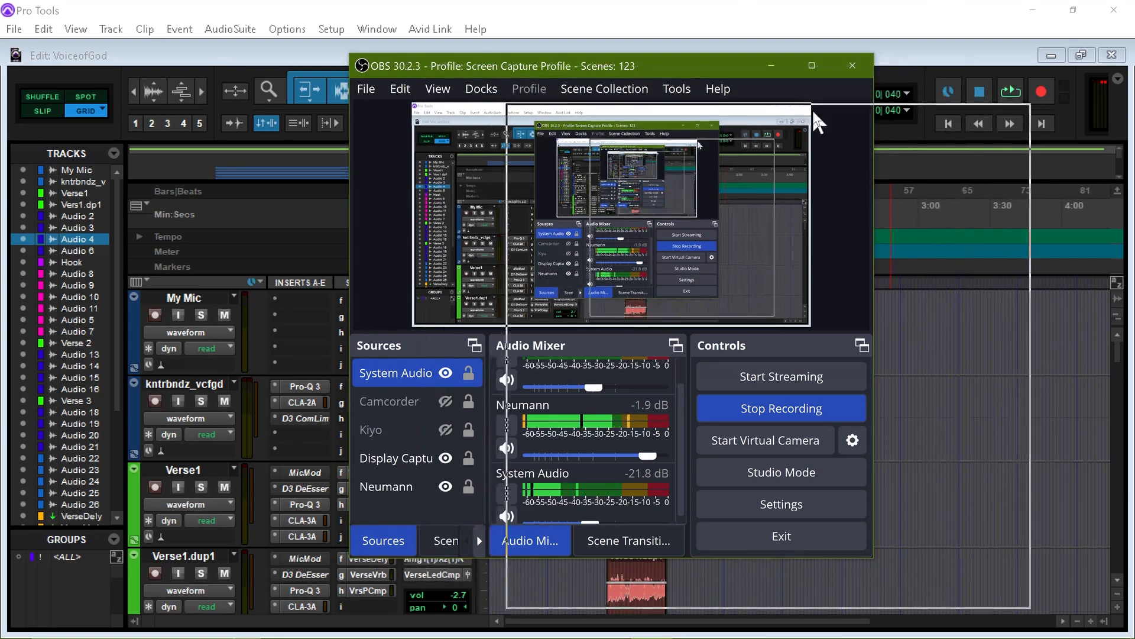
{"action": "left_click_drag", "start_coordinate": [654, 72], "coordinate": [812, 122]}
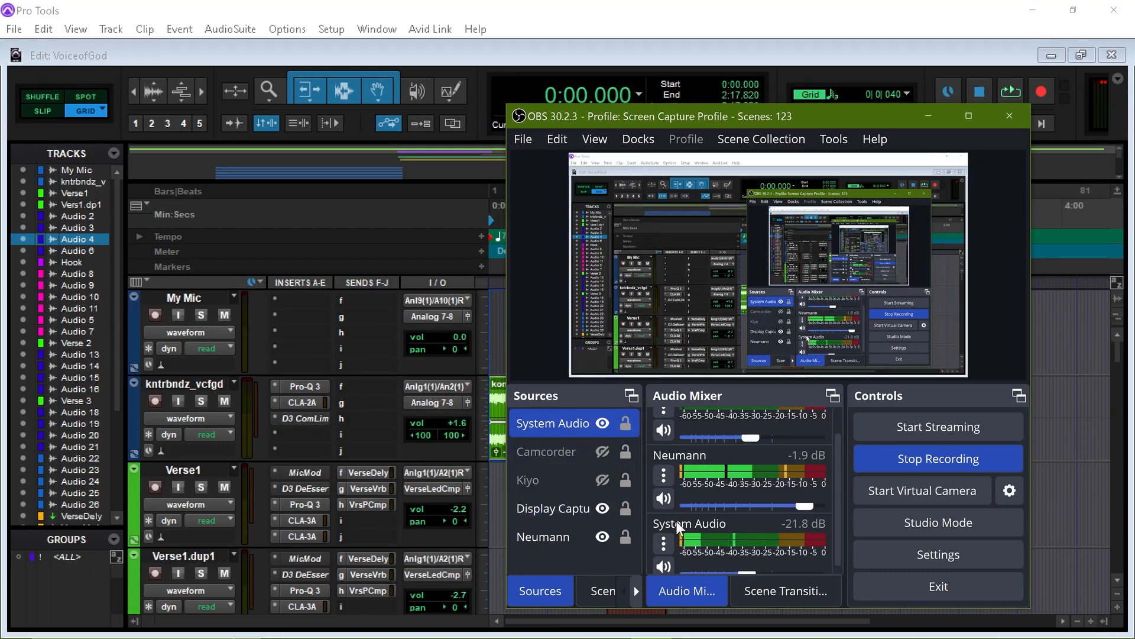
Launch a second OBS Studio (64bit) instance alongside the one that is recording
{"action": "right_click", "coordinate": [650, 635]}
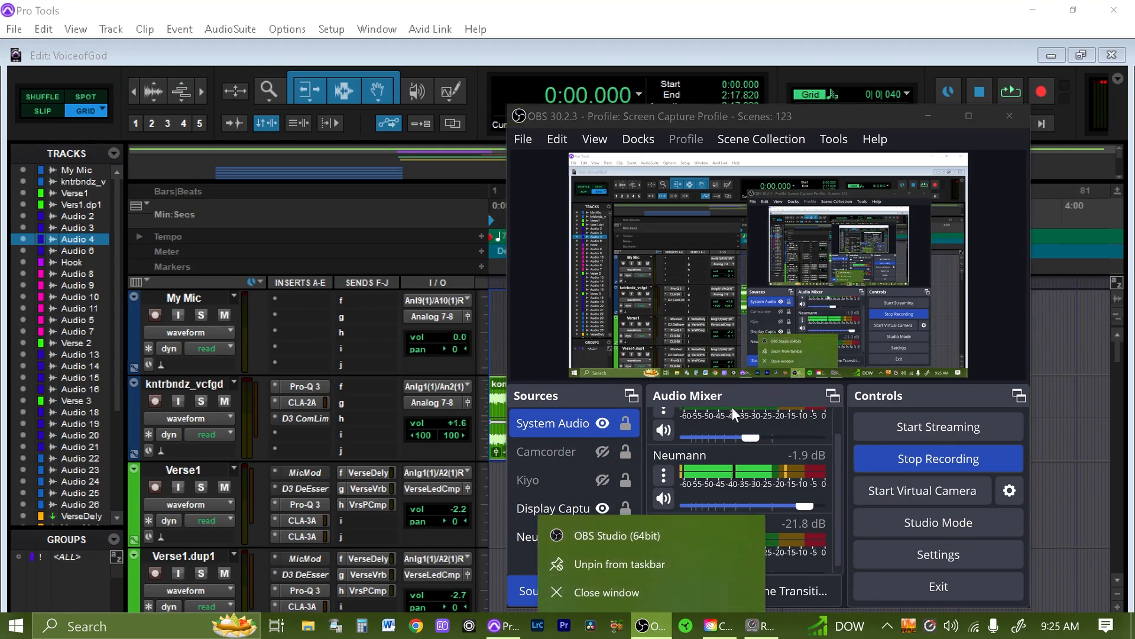
{"action": "left_click", "coordinate": [654, 533]}
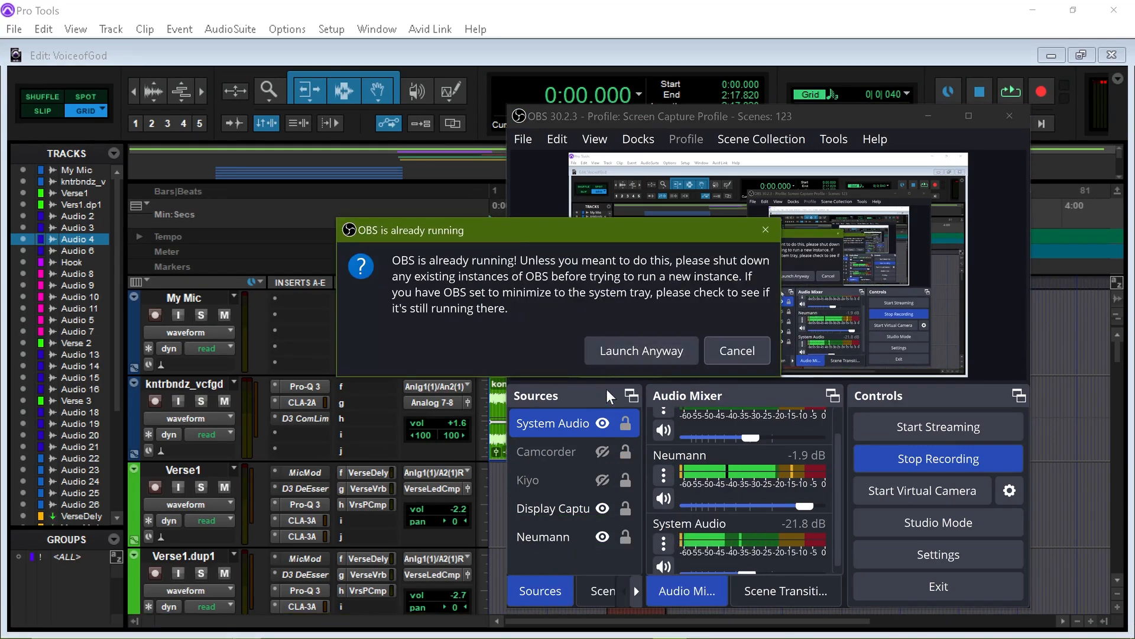
{"action": "left_click", "coordinate": [624, 355]}
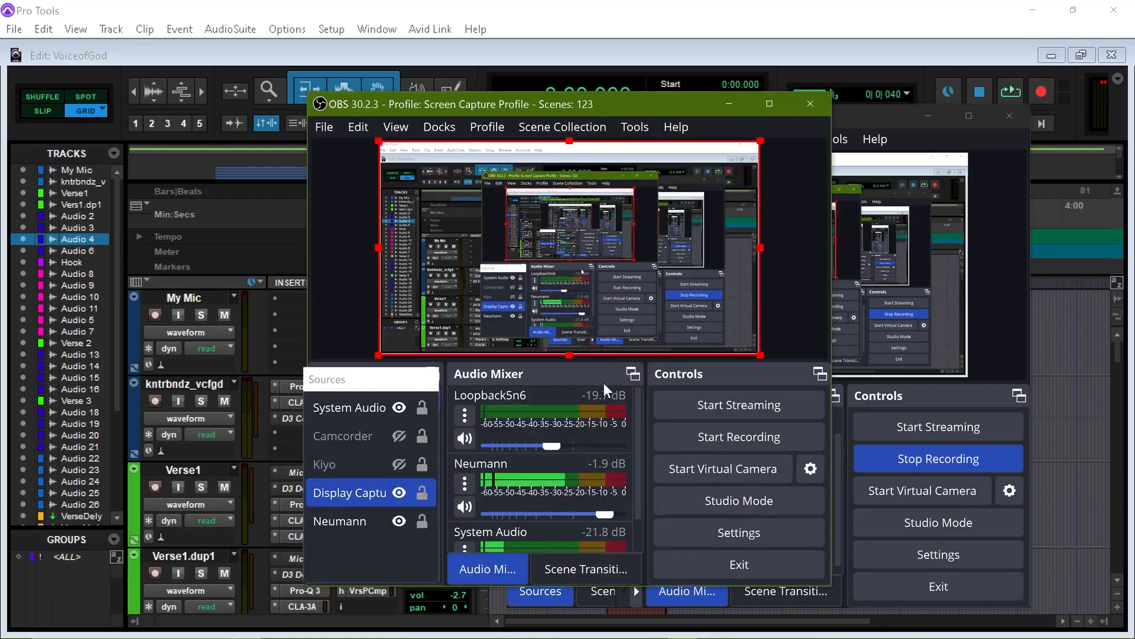
Hide the Display Capture and Neumann sources in the second OBS instance
{"action": "left_click", "coordinate": [401, 493]}
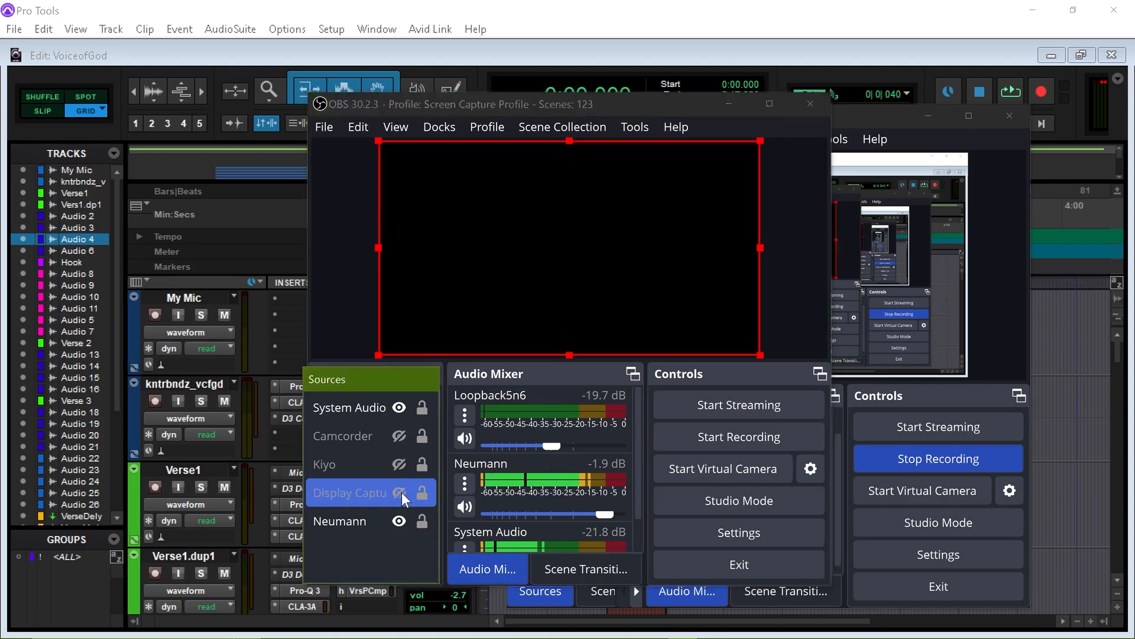
{"action": "left_click", "coordinate": [406, 518]}
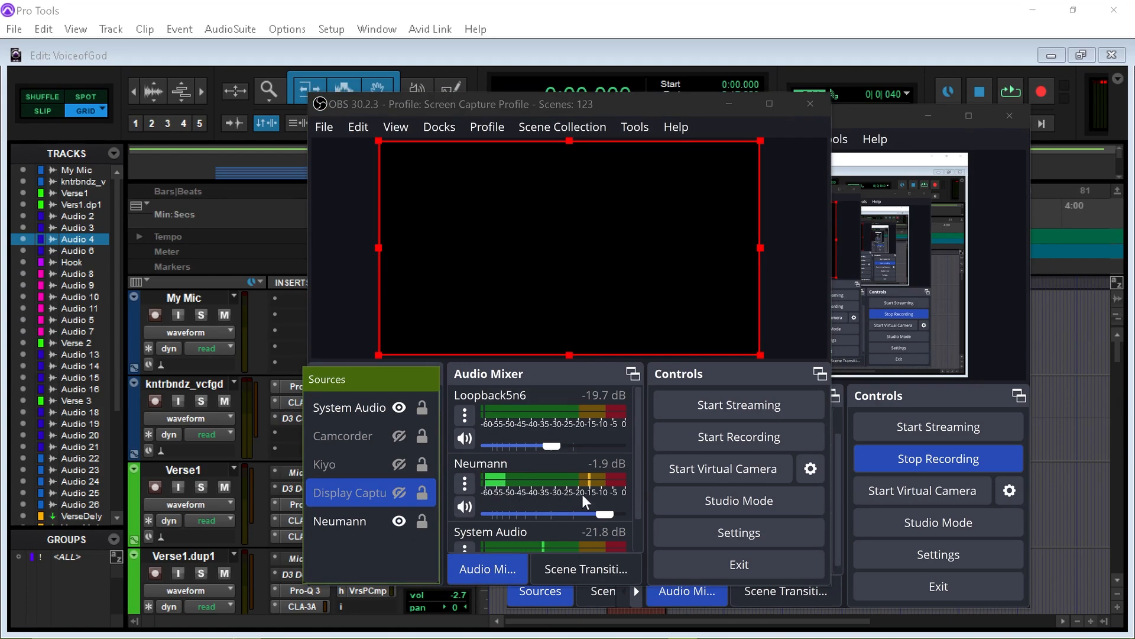
{"action": "left_click_drag", "start_coordinate": [639, 473], "coordinate": [633, 499]}
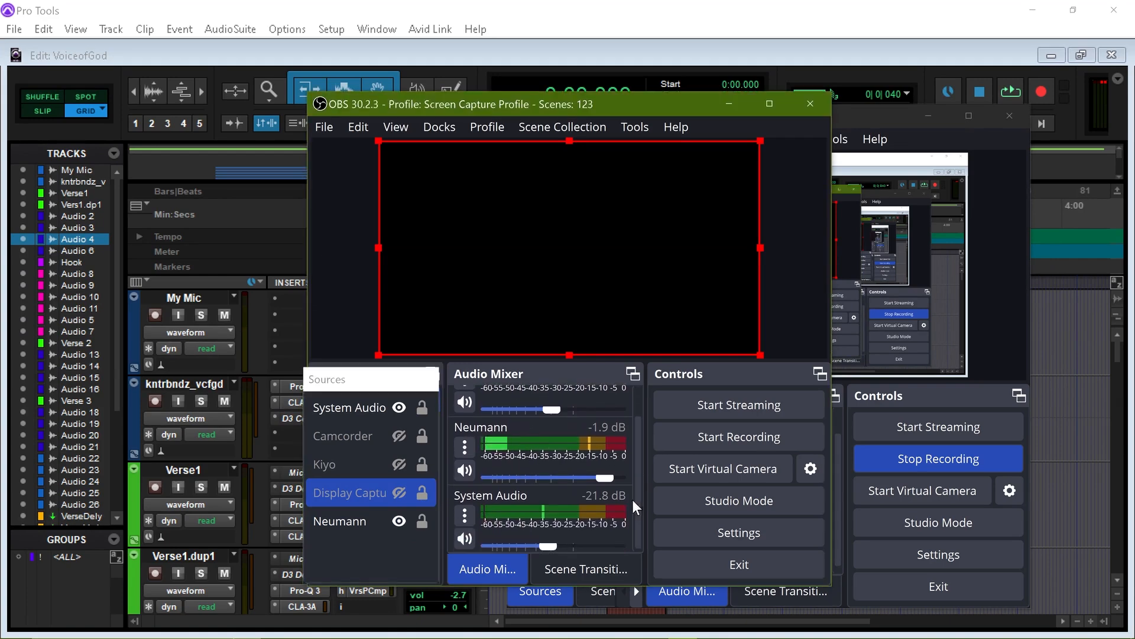
{"action": "left_click", "coordinate": [396, 515]}
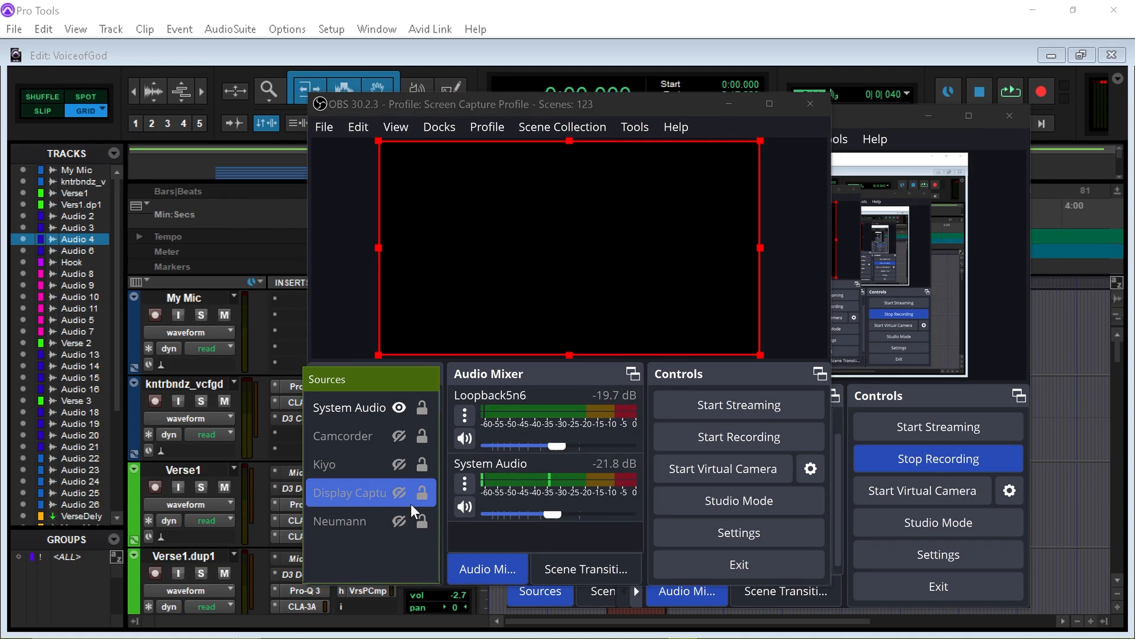
Make the Kiyo camera source visible in the second OBS instance and leave only that source selected
{"action": "left_click", "coordinate": [385, 462], "text": "ctrl"}
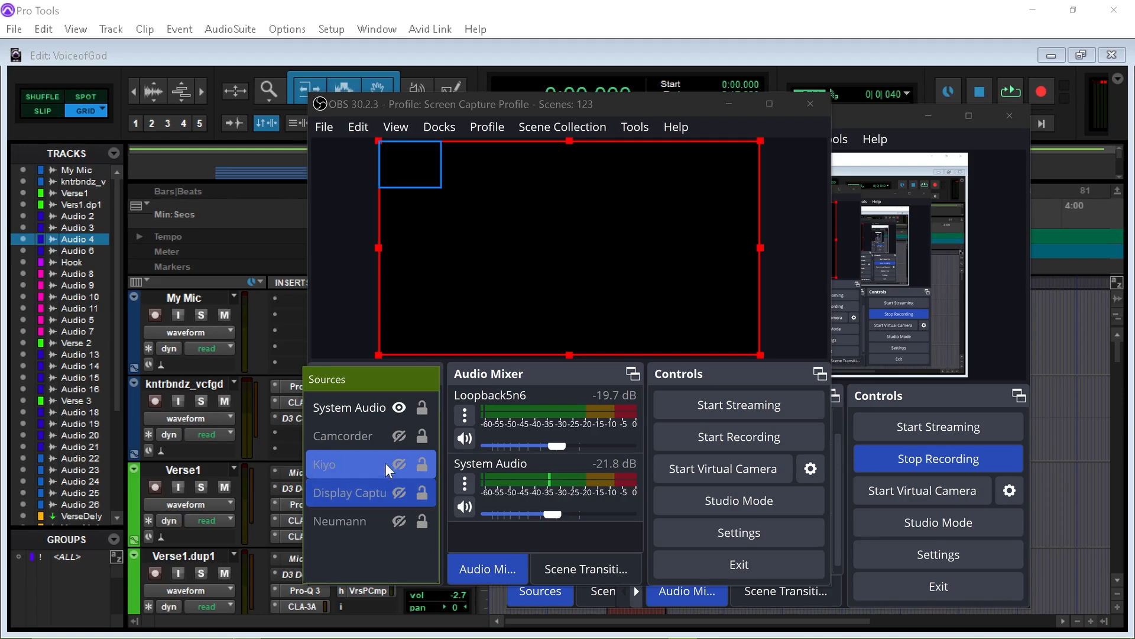
{"action": "left_click", "coordinate": [398, 465]}
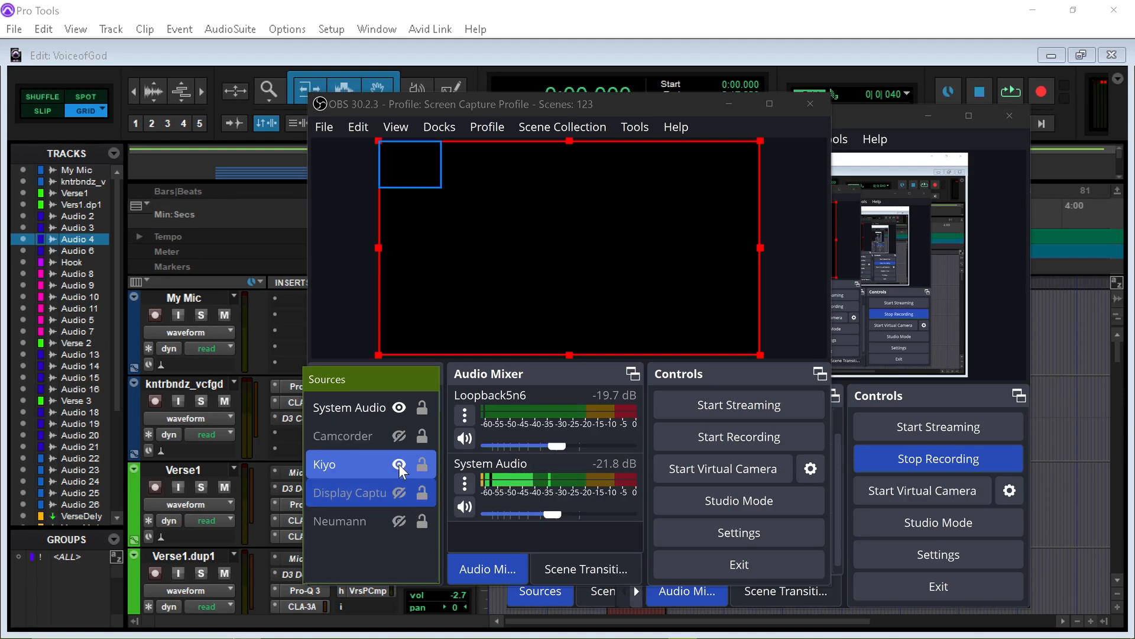
{"action": "left_click", "coordinate": [366, 465]}
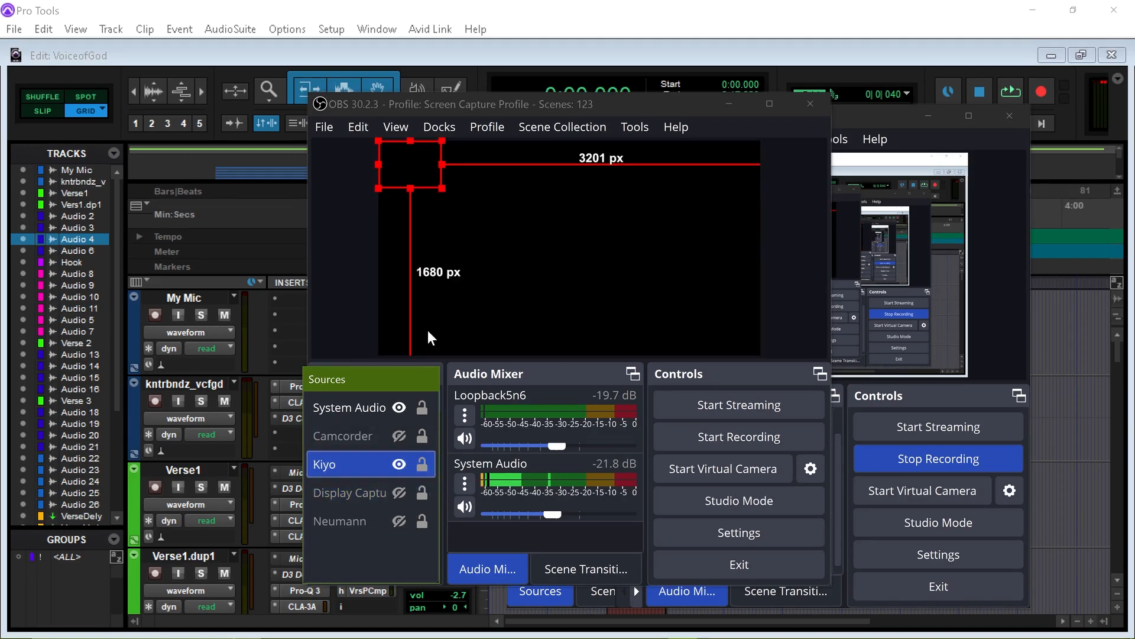
{"action": "right_click", "coordinate": [364, 466]}
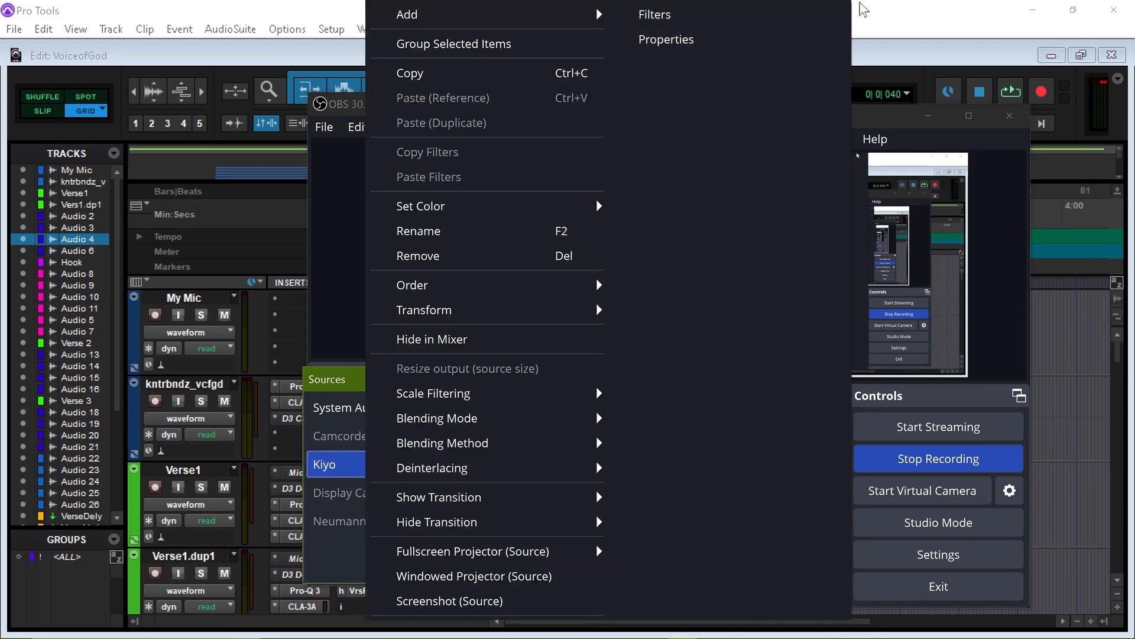
{"action": "left_click", "coordinate": [916, 55]}
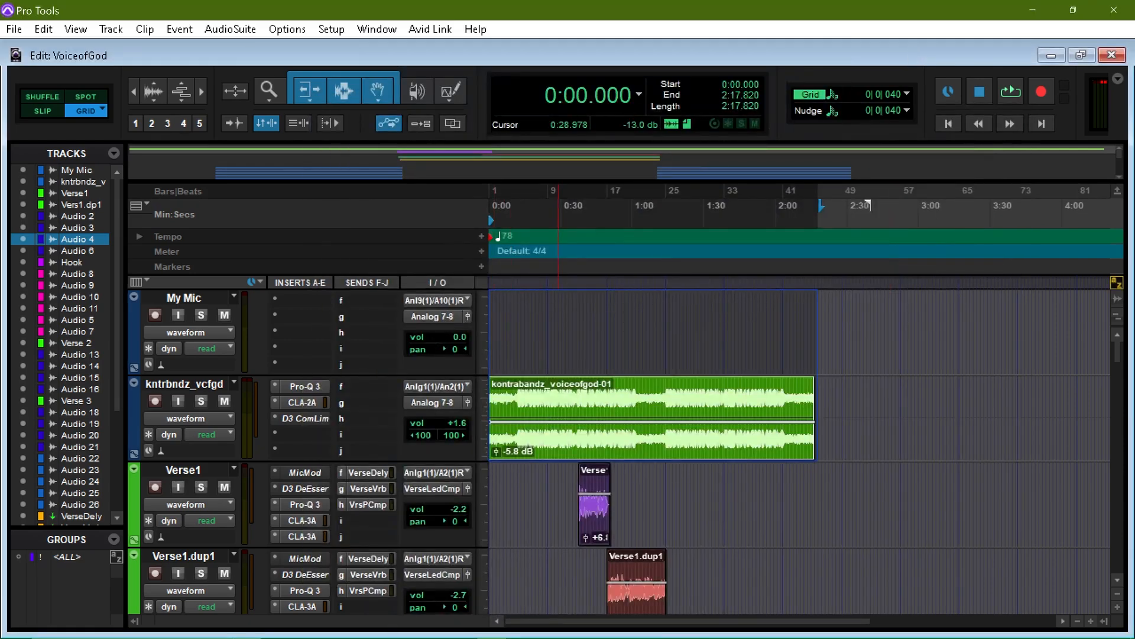
Bring both OBS windows in front of Pro Tools, place them side by side and dock the second instance's floating Sources list
{"action": "left_click", "coordinate": [662, 628]}
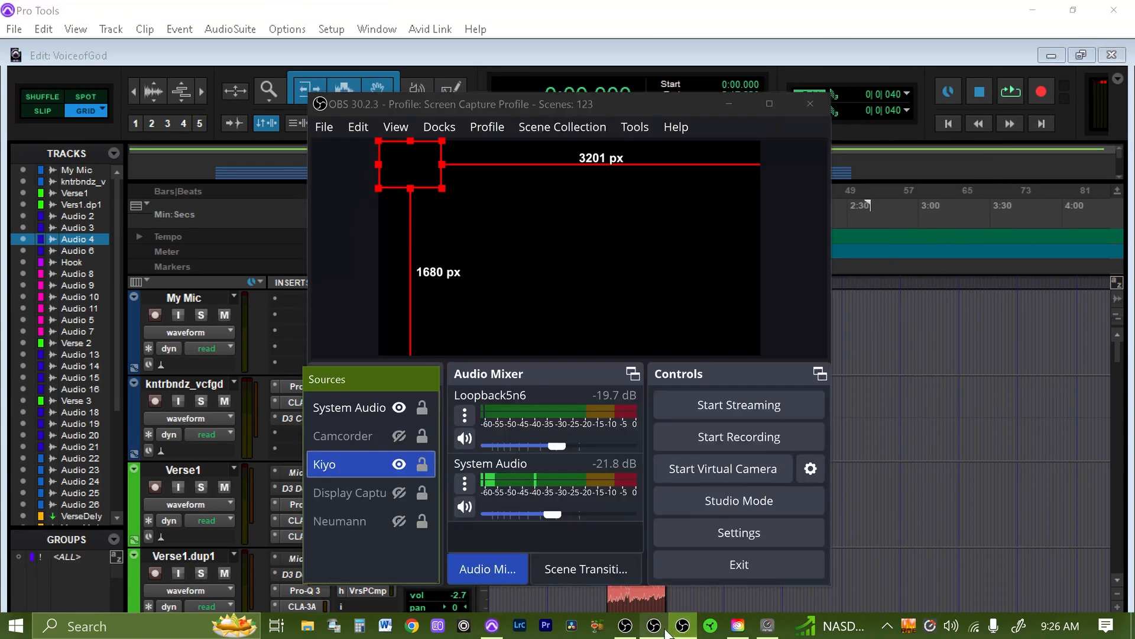
{"action": "left_click", "coordinate": [667, 631]}
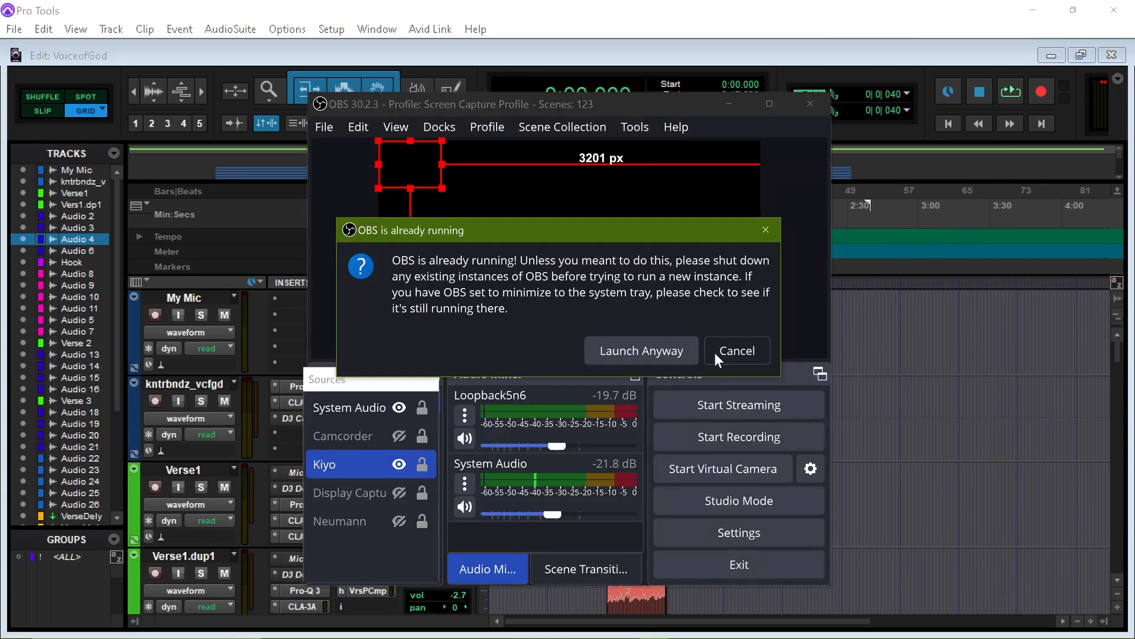
{"action": "left_click", "coordinate": [715, 352]}
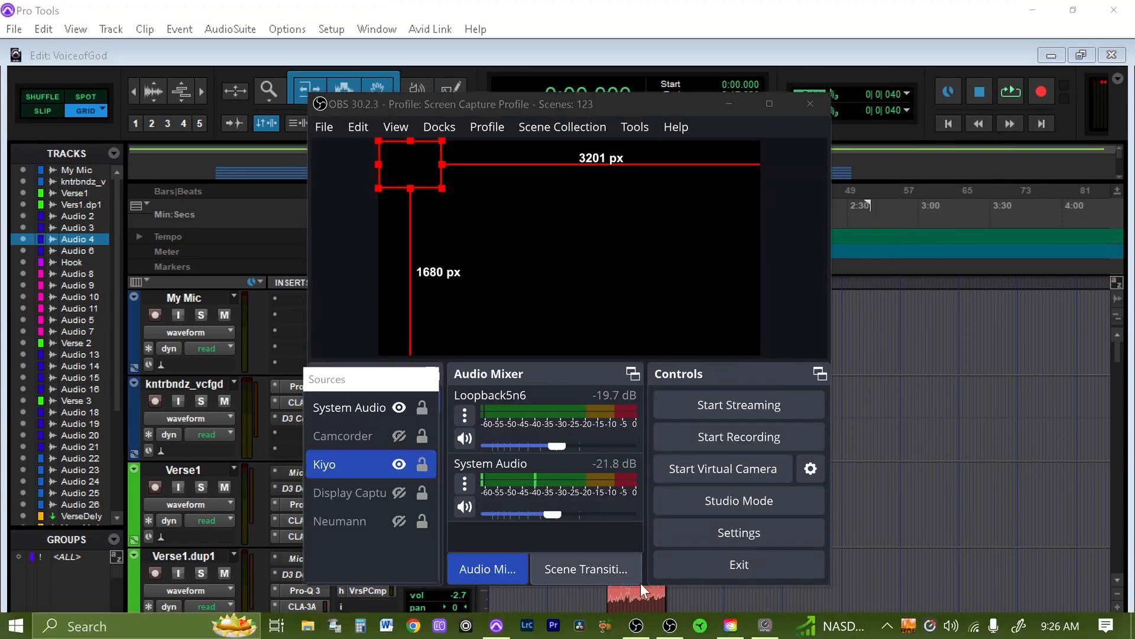
{"action": "left_click", "coordinate": [670, 628]}
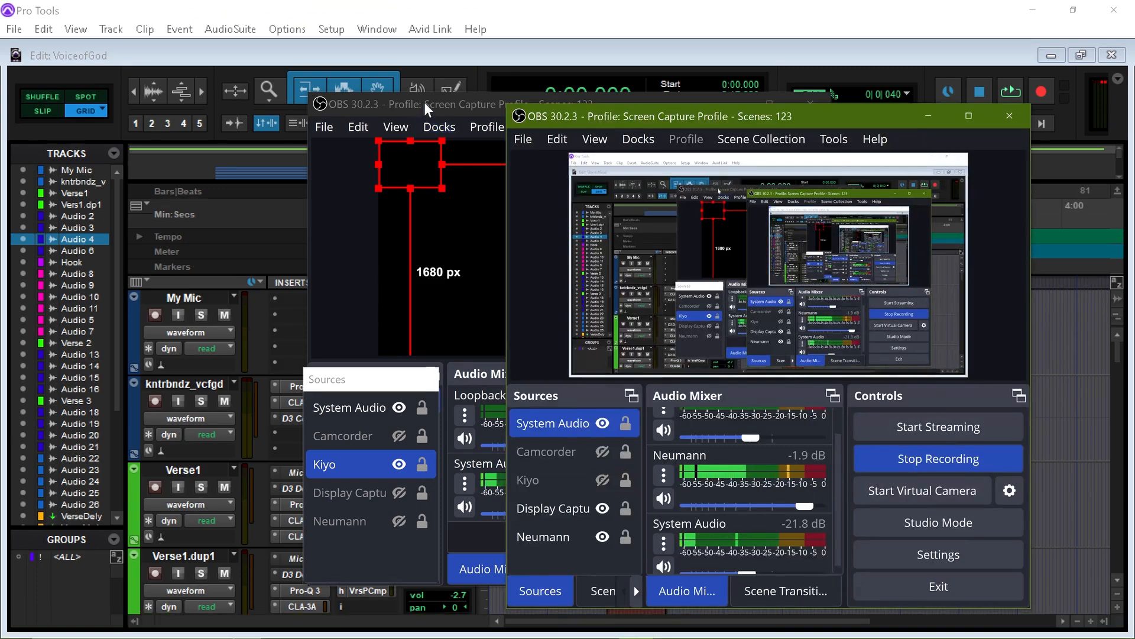
{"action": "left_click_drag", "start_coordinate": [424, 102], "coordinate": [140, 108]}
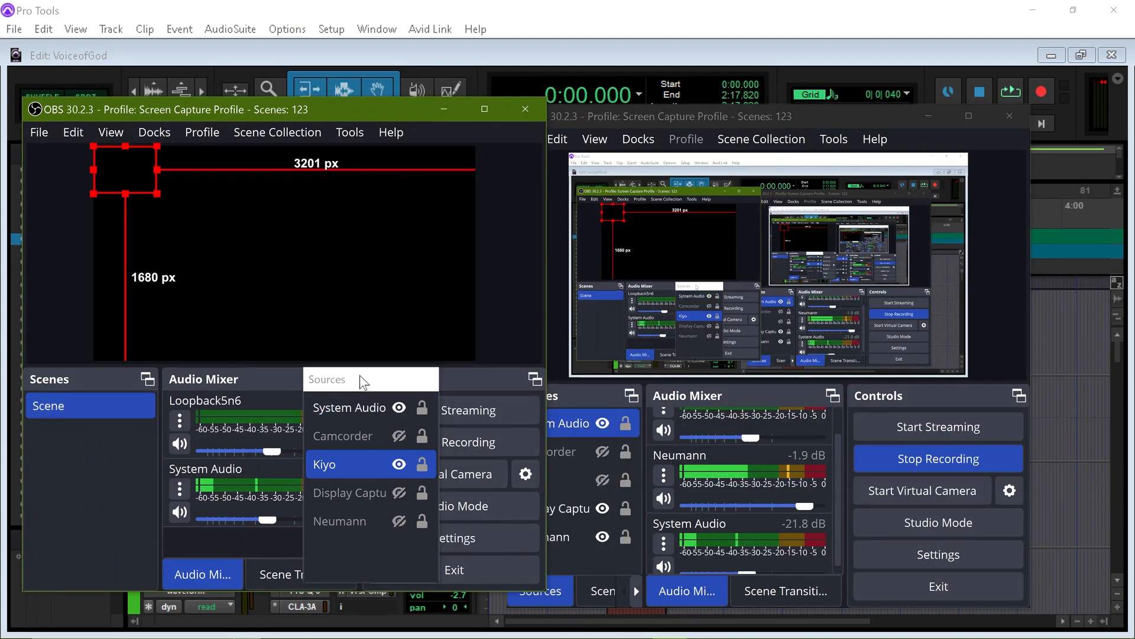
{"action": "left_click_drag", "start_coordinate": [360, 375], "coordinate": [80, 407]}
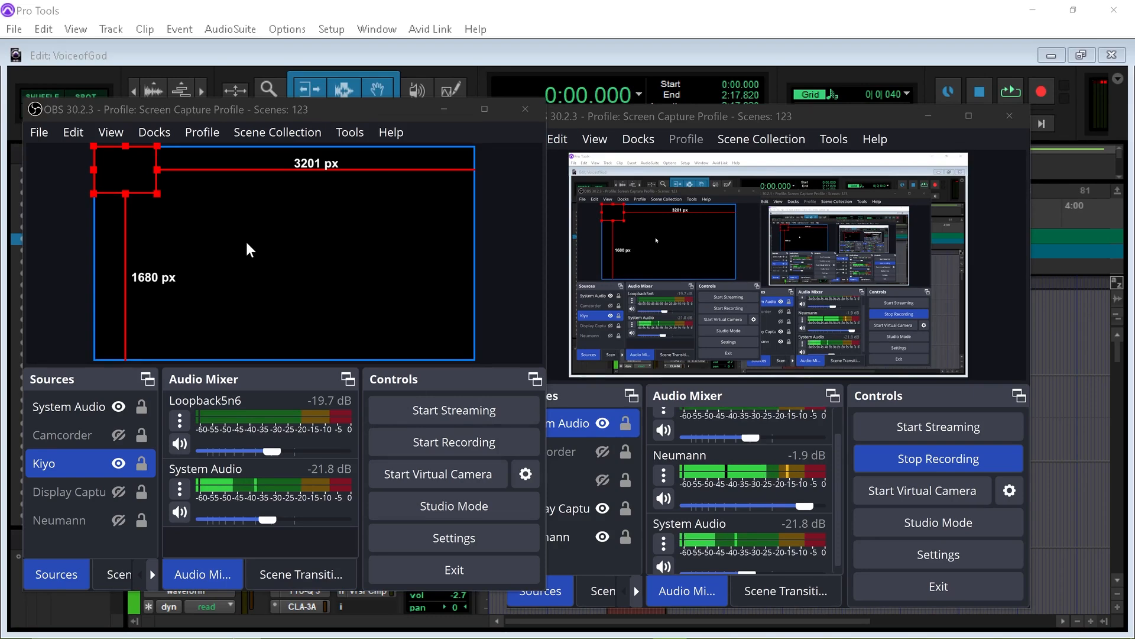
Close the second OBS instance, keeping the recording instance open
{"action": "mouse_move", "coordinate": [625, 634]}
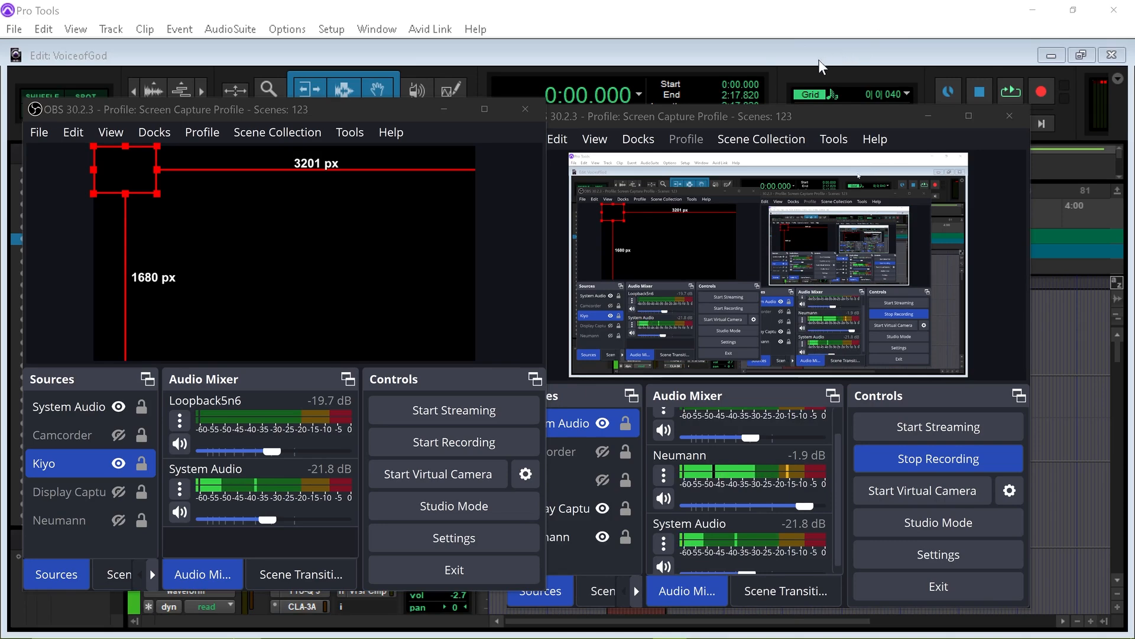
{"action": "left_click", "coordinate": [521, 110]}
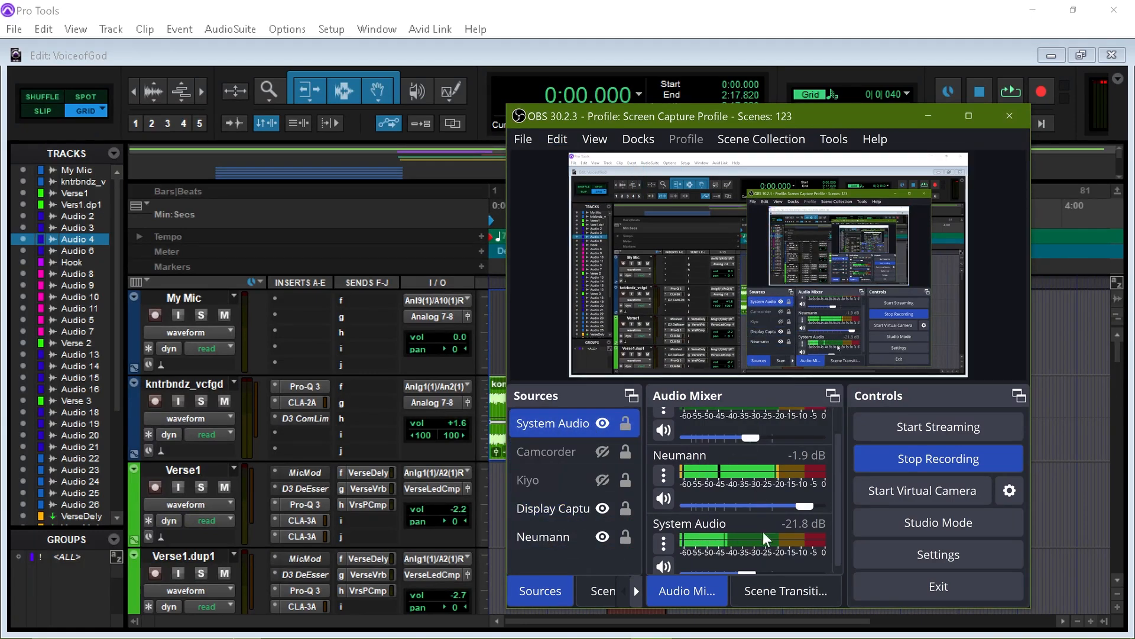
Check which device the Neumann source uses in its properties and close them with the device as it is
{"action": "left_click_drag", "start_coordinate": [836, 440], "coordinate": [842, 470]}
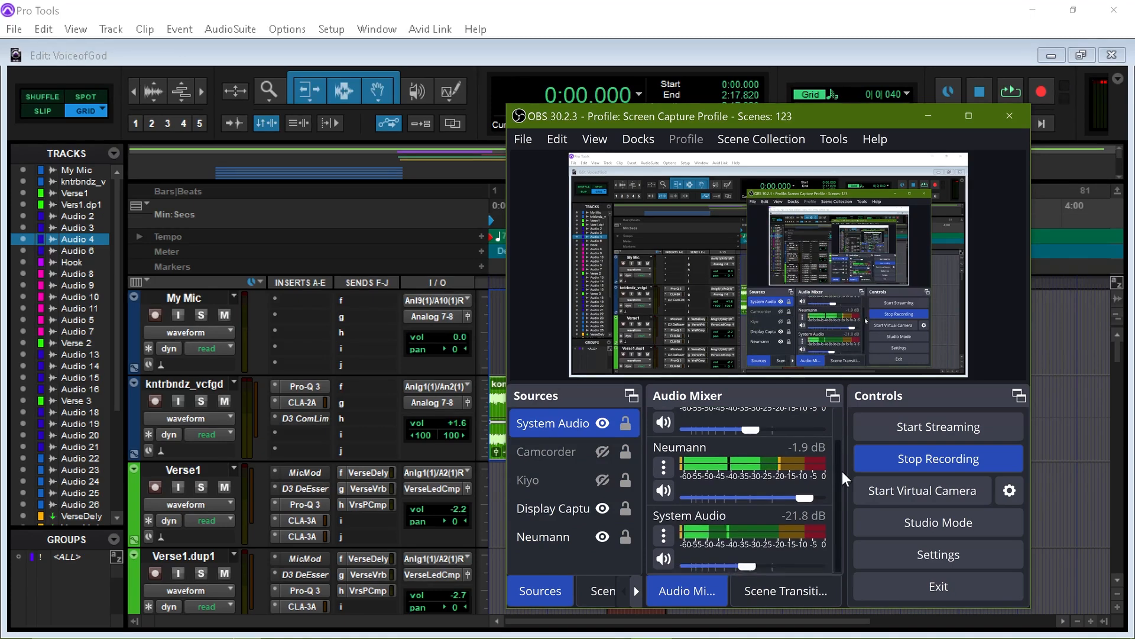
{"action": "left_click", "coordinate": [665, 468]}
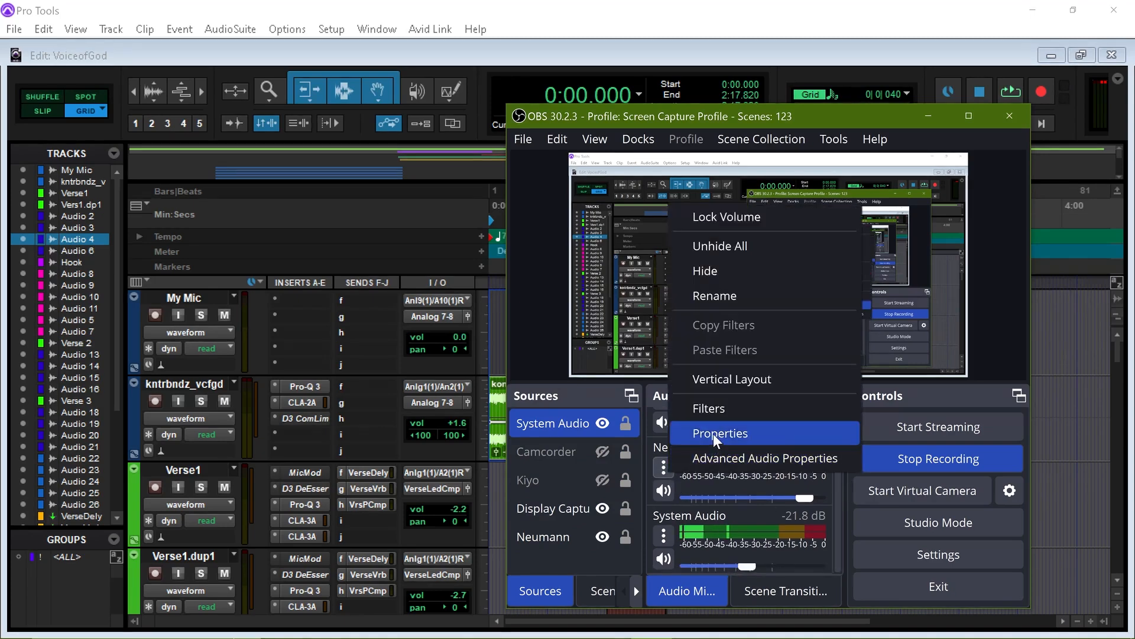
{"action": "left_click", "coordinate": [713, 434]}
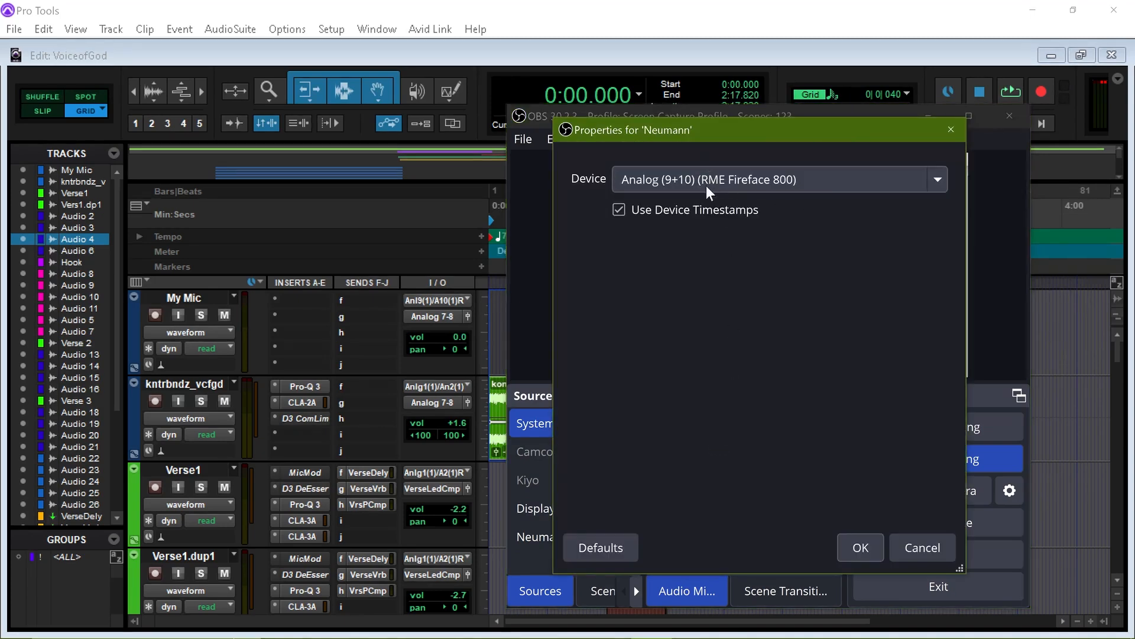
{"action": "left_click", "coordinate": [861, 550]}
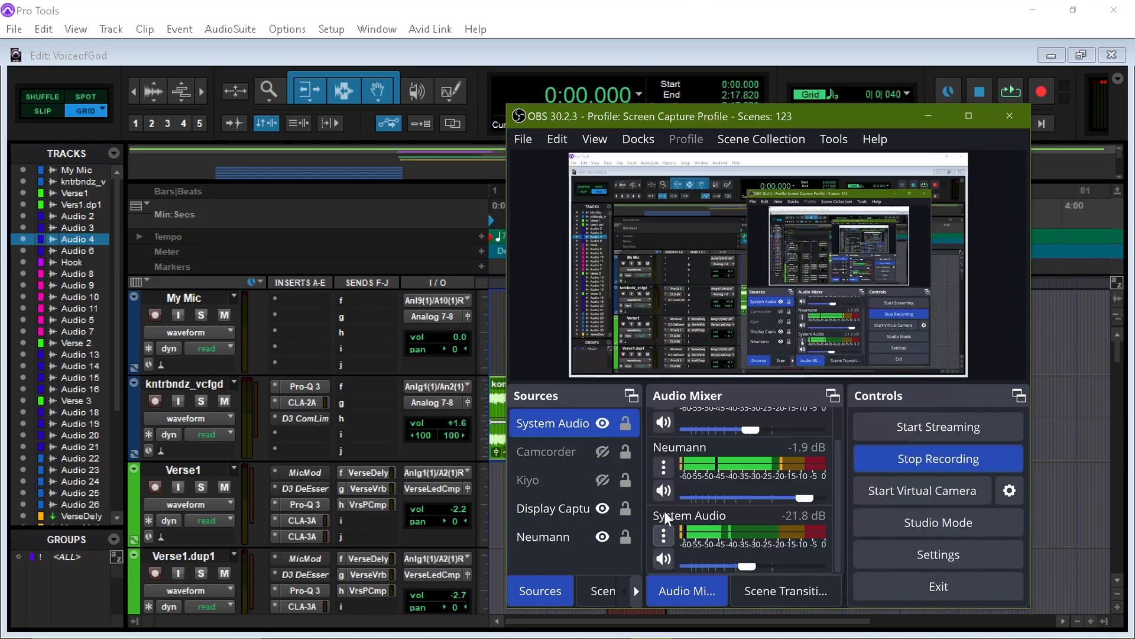
Check Neumann's audio monitoring setting in the Advanced Audio Properties and close the dialog
{"action": "left_click", "coordinate": [668, 463]}
{"action": "left_click", "coordinate": [719, 450]}
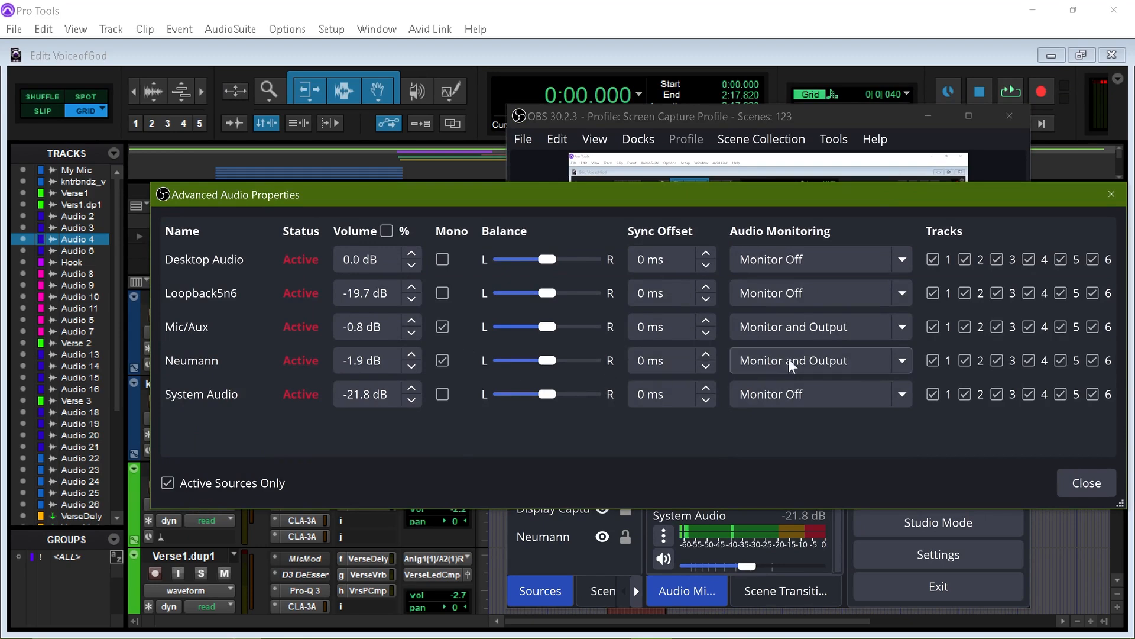
{"action": "left_click", "coordinate": [1084, 479]}
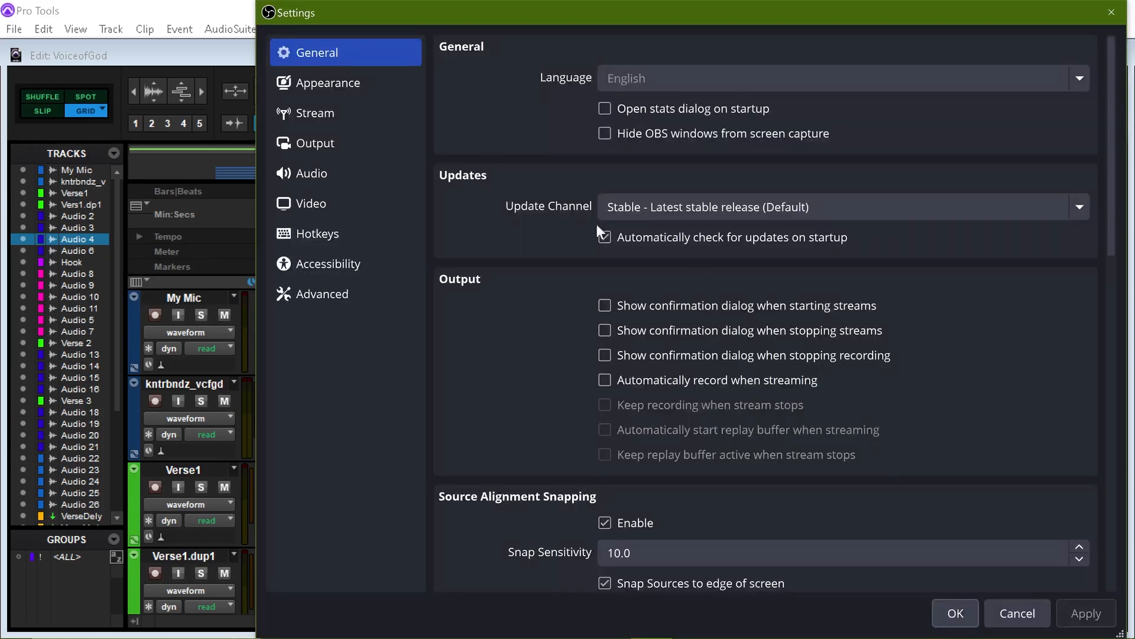
Examine the Video resolution and frame rate settings and the Output streaming and recording options in the OBS settings
{"action": "left_click", "coordinate": [312, 207]}
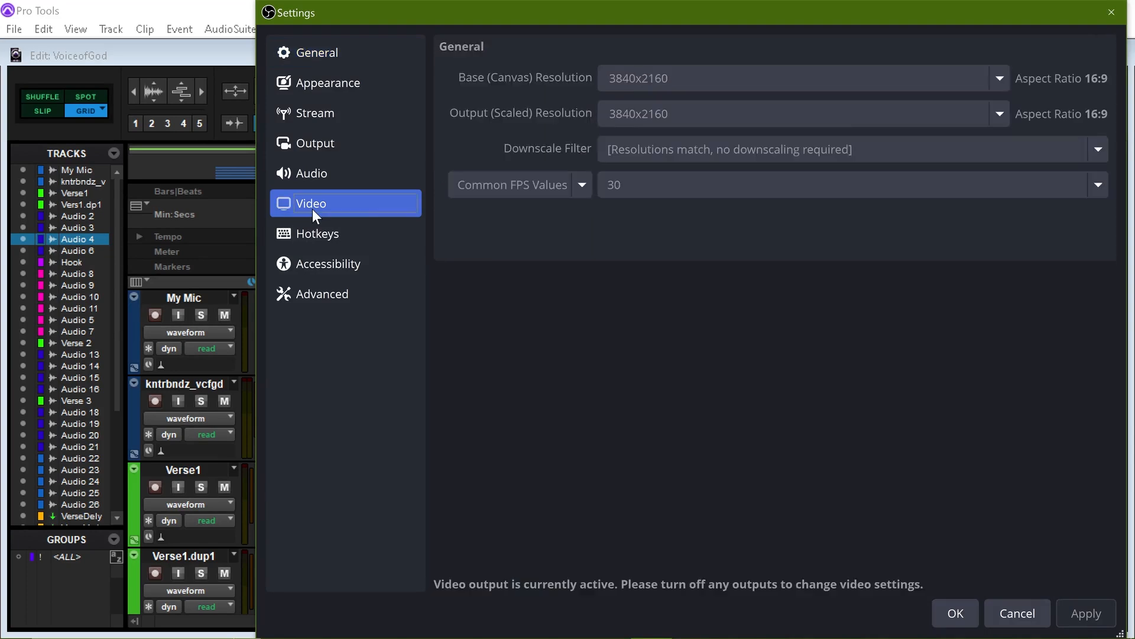
{"action": "left_click", "coordinate": [363, 148]}
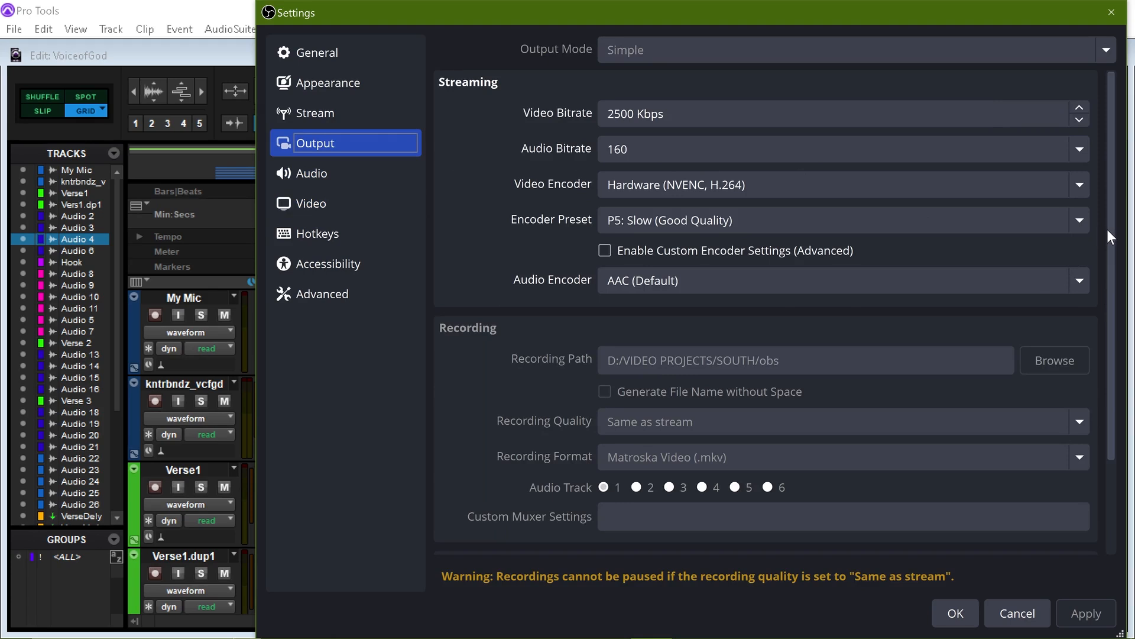
{"action": "left_click_drag", "start_coordinate": [1109, 242], "coordinate": [1098, 208]}
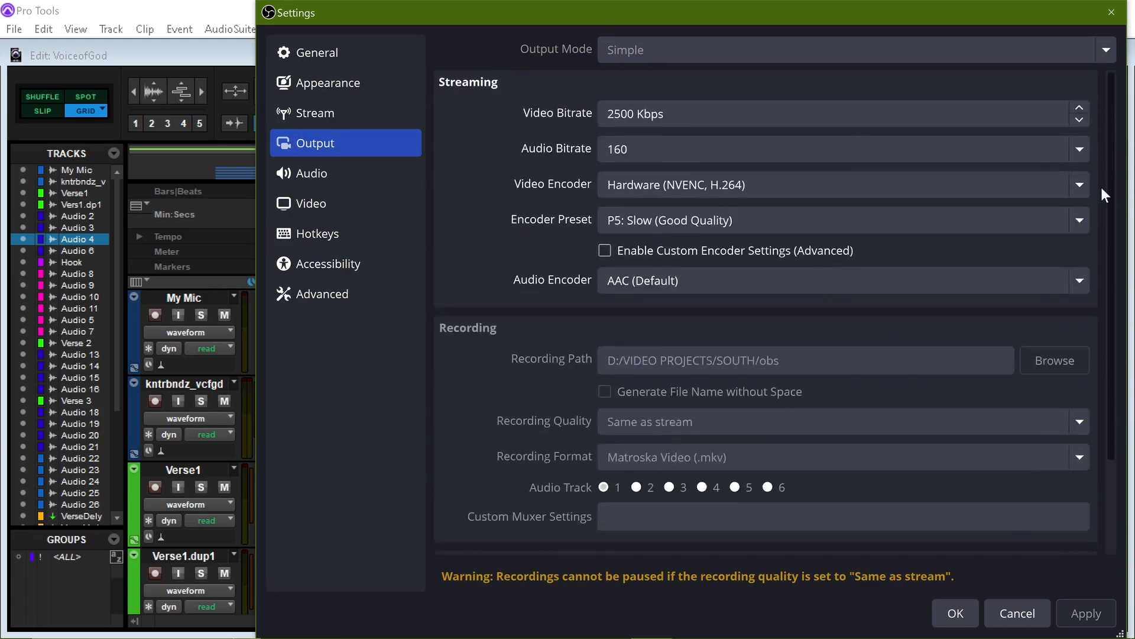
Check the available video encoders and the recording and replay buffer options in the Output settings
{"action": "left_click", "coordinate": [1087, 187]}
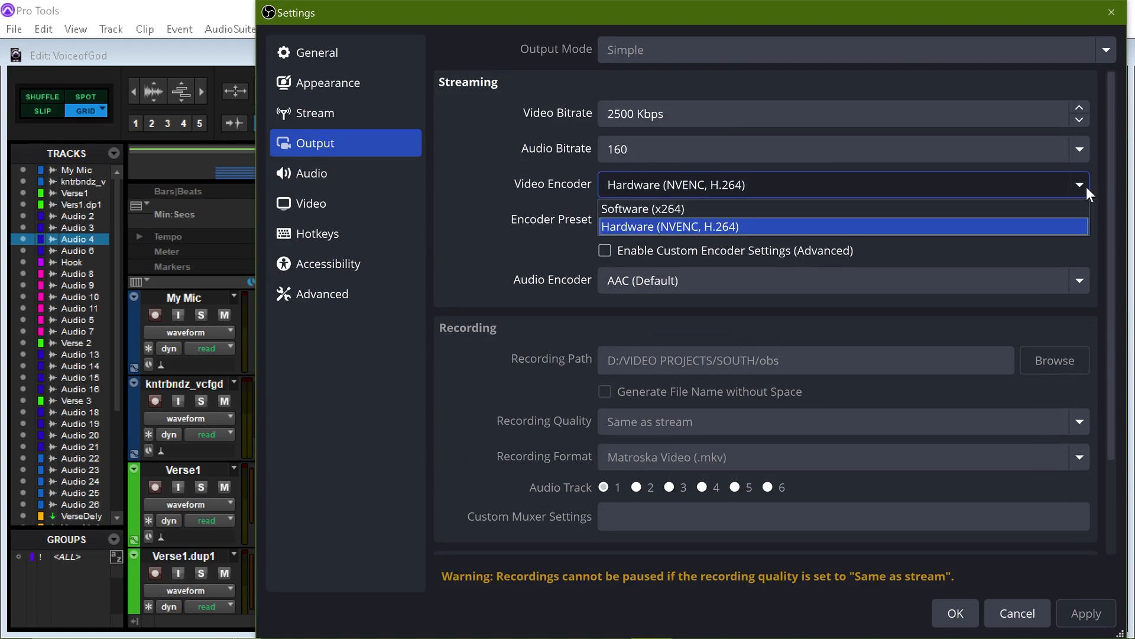
{"action": "left_click", "coordinate": [1087, 187]}
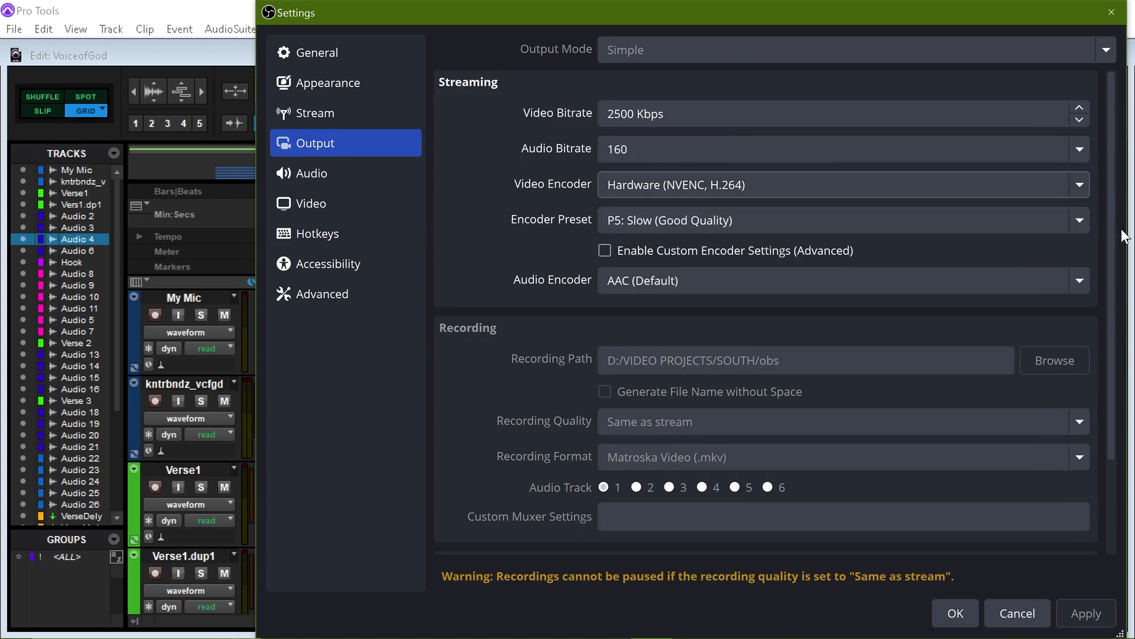
{"action": "scroll", "coordinate": [1102, 301], "scroll_direction": "down", "scroll_amount": 2}
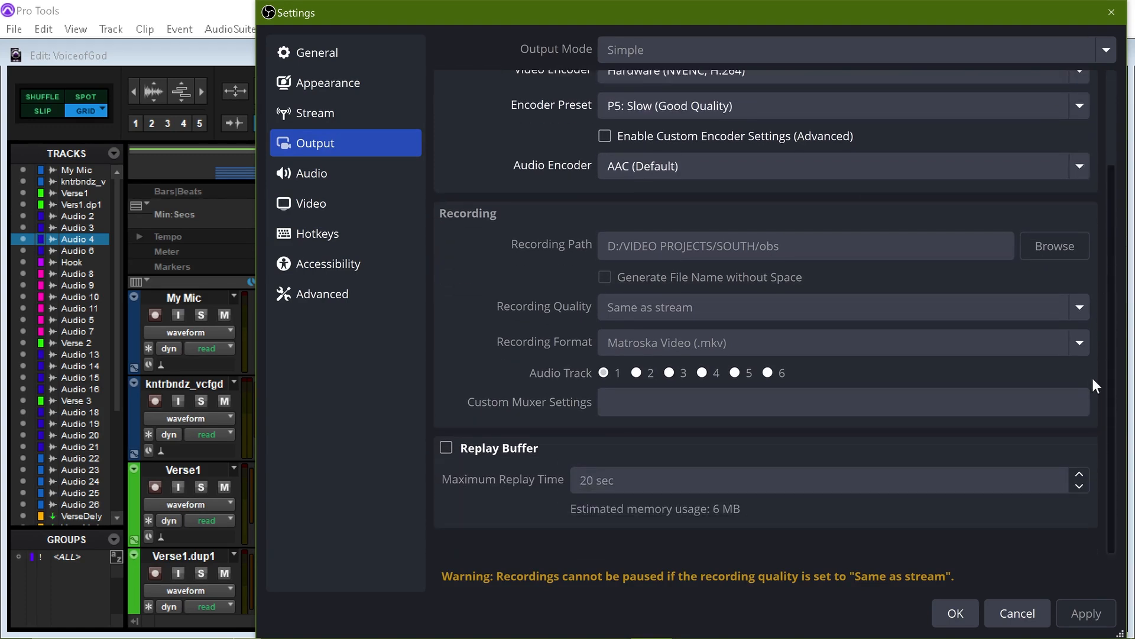
{"action": "scroll", "coordinate": [1087, 232], "scroll_direction": "up", "scroll_amount": 1}
{"action": "scroll", "coordinate": [1087, 232], "scroll_direction": "up", "scroll_amount": 1}
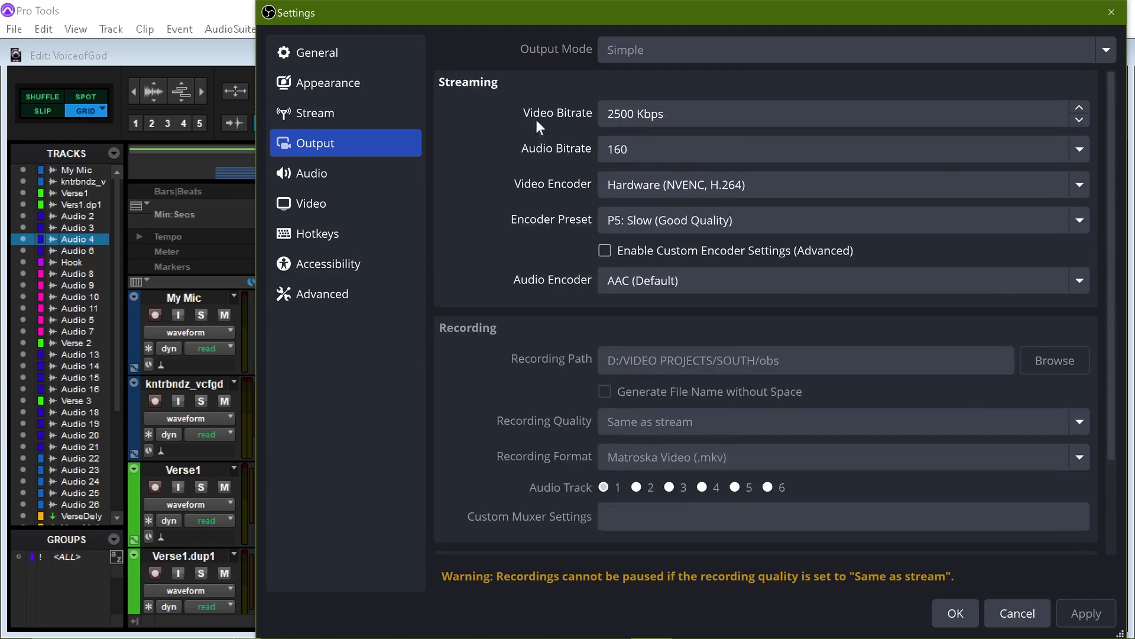
Compare the General, Video and Audio settings and return to the Output settings
{"action": "left_click", "coordinate": [338, 62]}
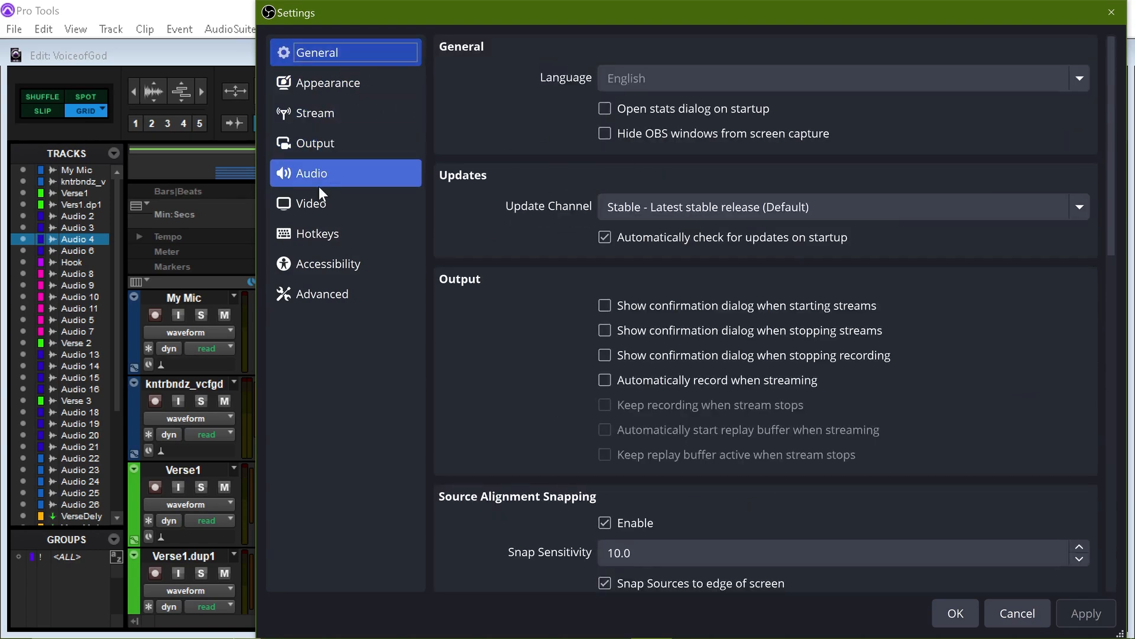
{"action": "left_click", "coordinate": [314, 145]}
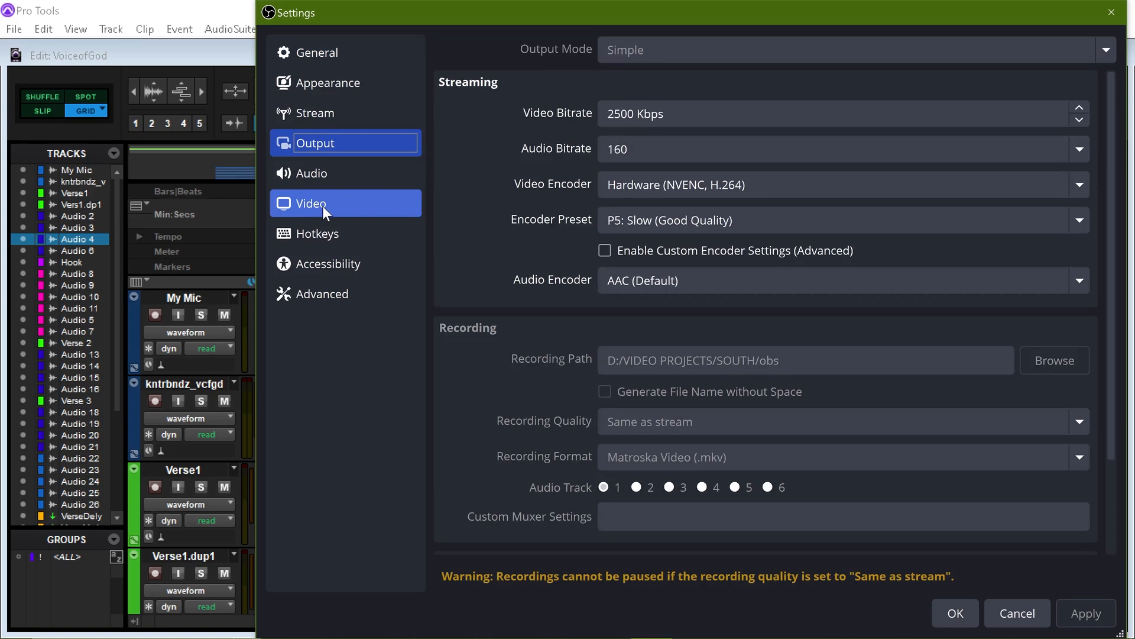
{"action": "left_click", "coordinate": [324, 210]}
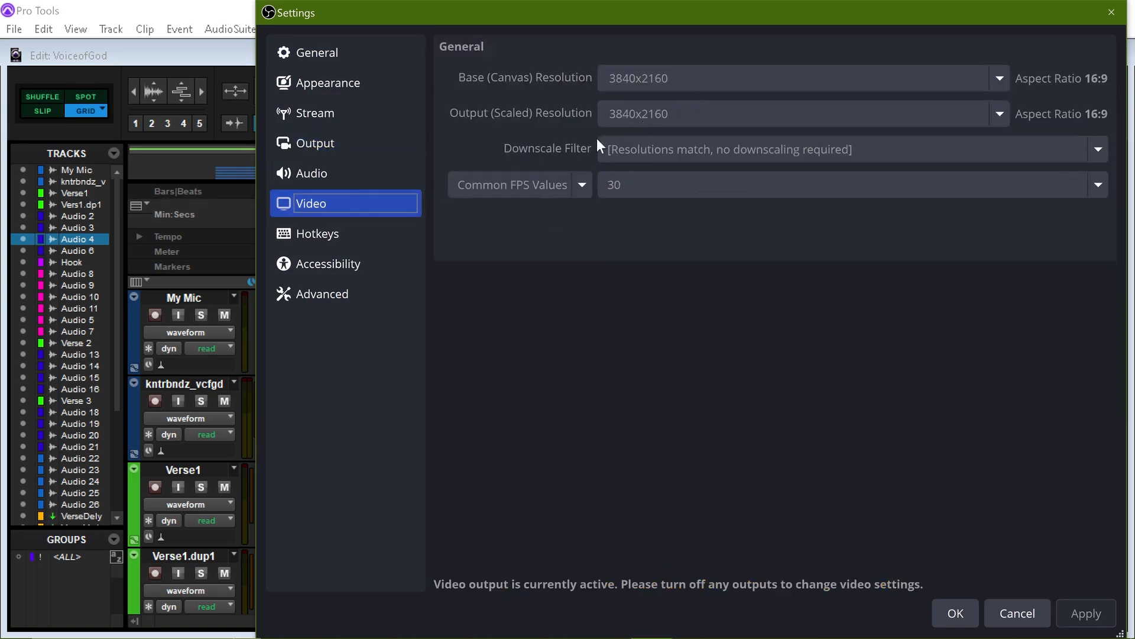
{"action": "left_click", "coordinate": [324, 170]}
{"action": "left_click", "coordinate": [323, 143]}
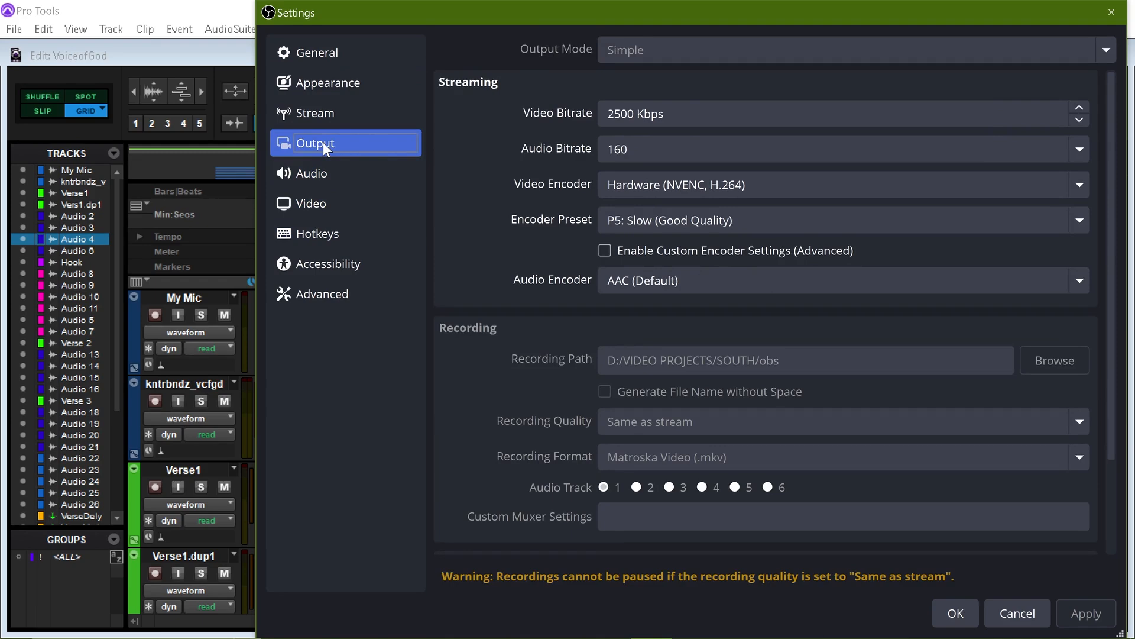
Look through the General settings down to Multiview, the Advanced recording and network options, and the Appearance and Stream settings
{"action": "left_click", "coordinate": [337, 55]}
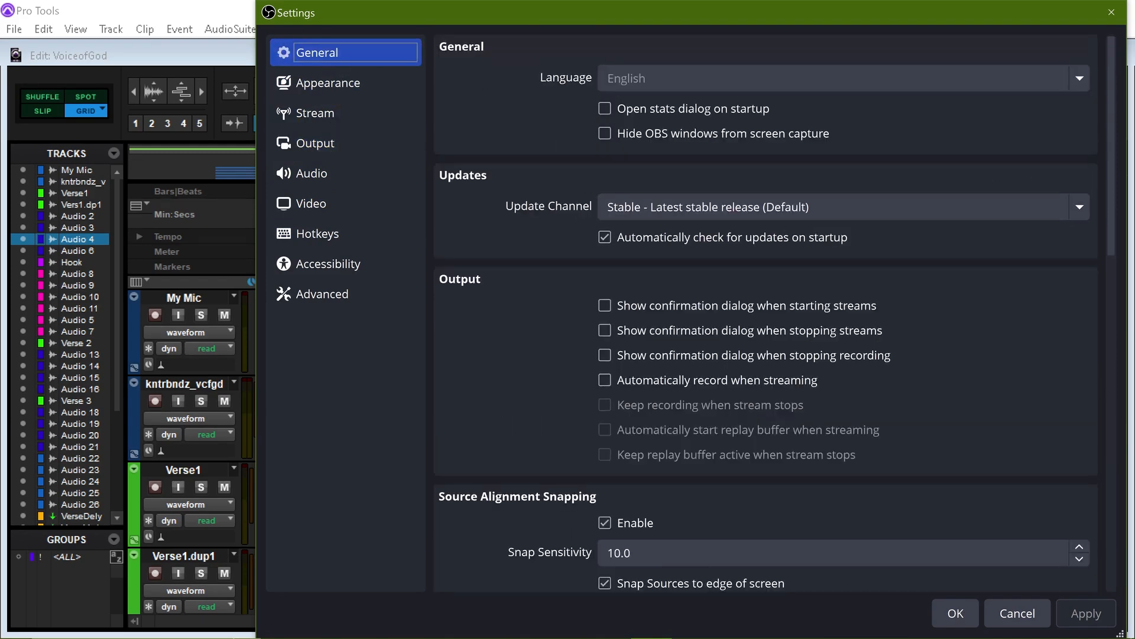
{"action": "left_click_drag", "start_coordinate": [1111, 221], "coordinate": [1051, 553]}
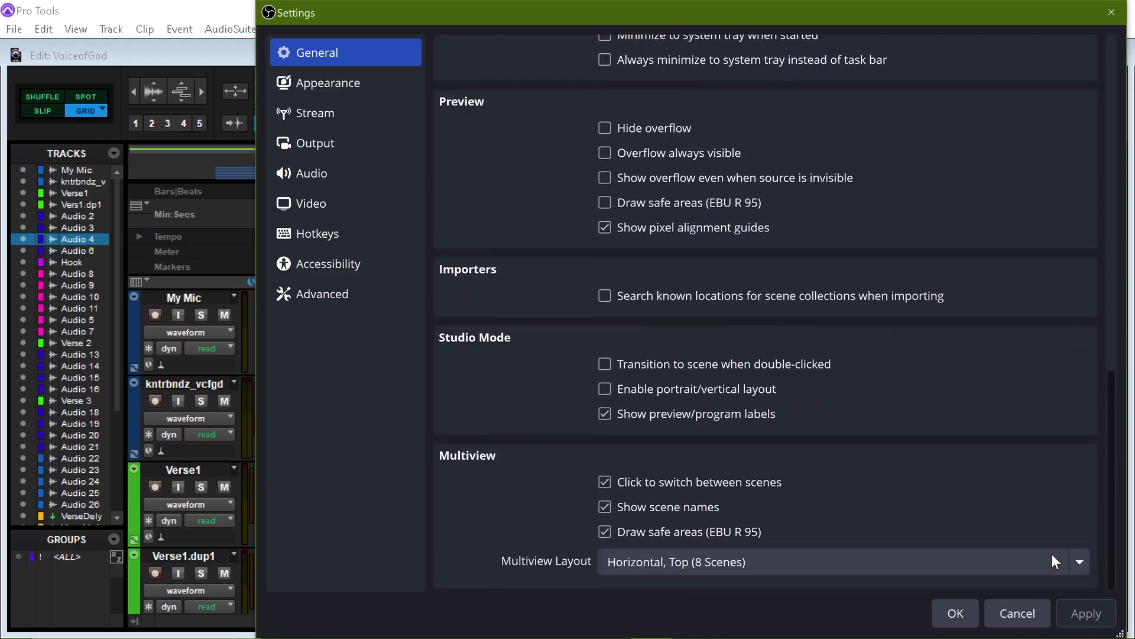
{"action": "left_click", "coordinate": [341, 296]}
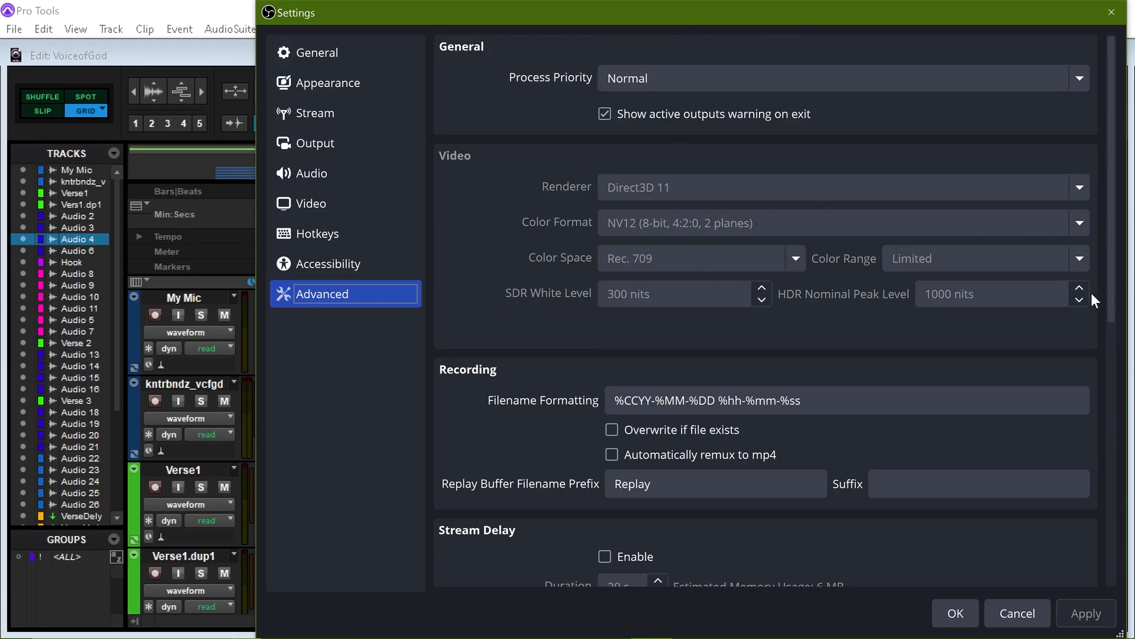
{"action": "left_click_drag", "start_coordinate": [1109, 283], "coordinate": [1101, 502]}
{"action": "right_click", "coordinate": [1116, 366]}
{"action": "left_click", "coordinate": [1119, 440]}
{"action": "scroll", "coordinate": [1090, 442], "scroll_direction": "up", "scroll_amount": 1}
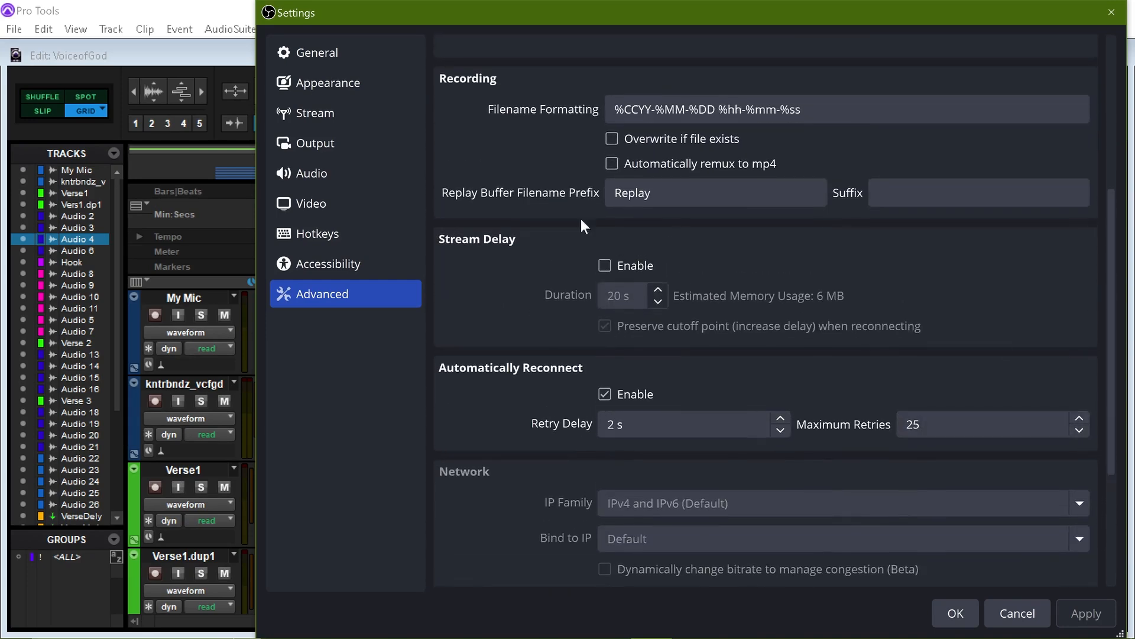
{"action": "left_click", "coordinate": [313, 54]}
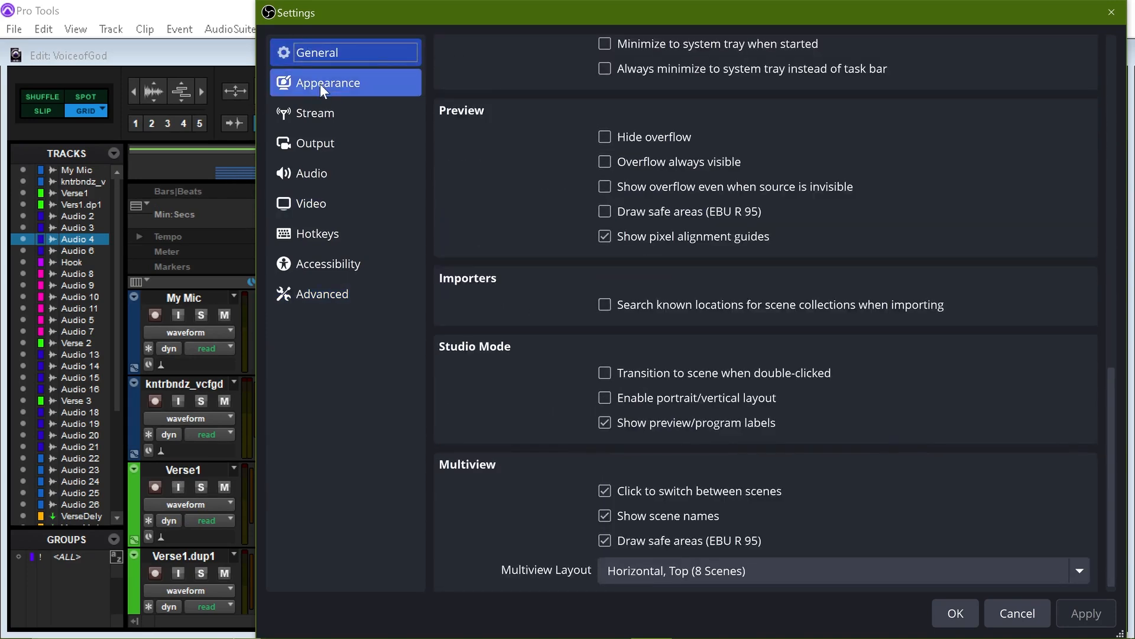
{"action": "left_click", "coordinate": [321, 86]}
{"action": "left_click", "coordinate": [343, 122]}
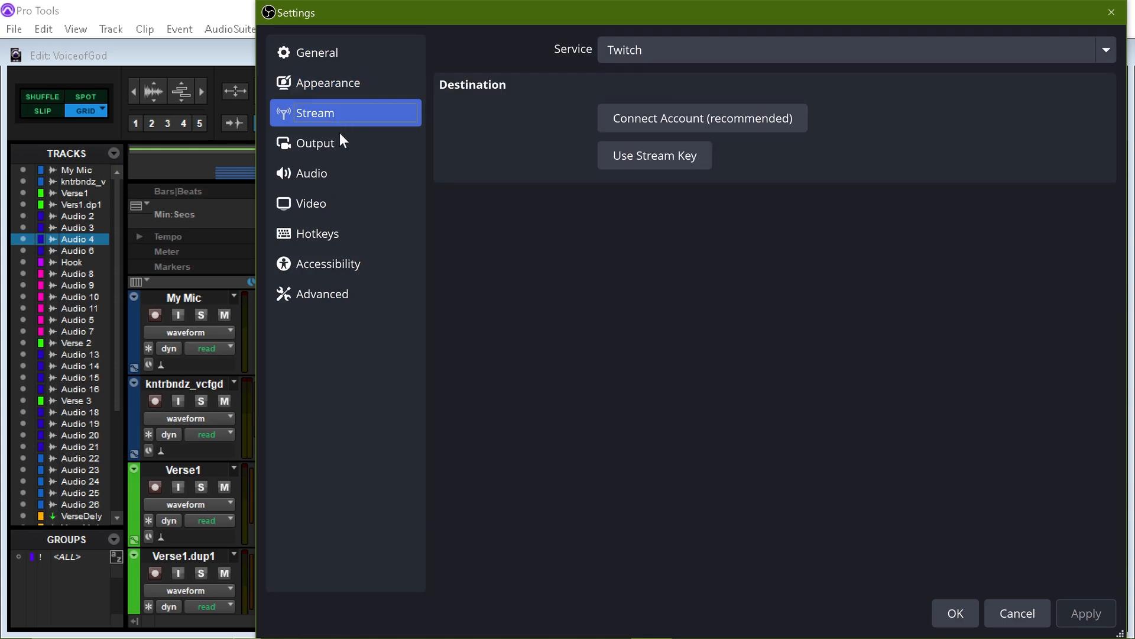
Recheck the Output encoder and recording options and the Video resolution and frame rate, and close the settings
{"action": "left_click", "coordinate": [341, 141]}
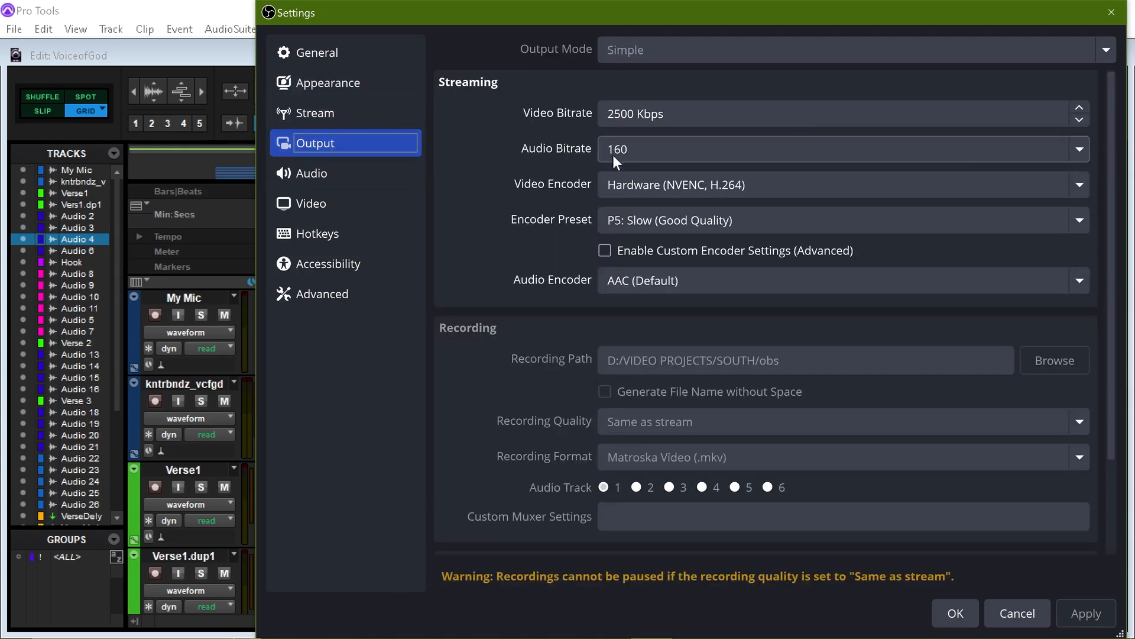
{"action": "left_click", "coordinate": [1078, 179]}
{"action": "left_click", "coordinate": [1078, 179]}
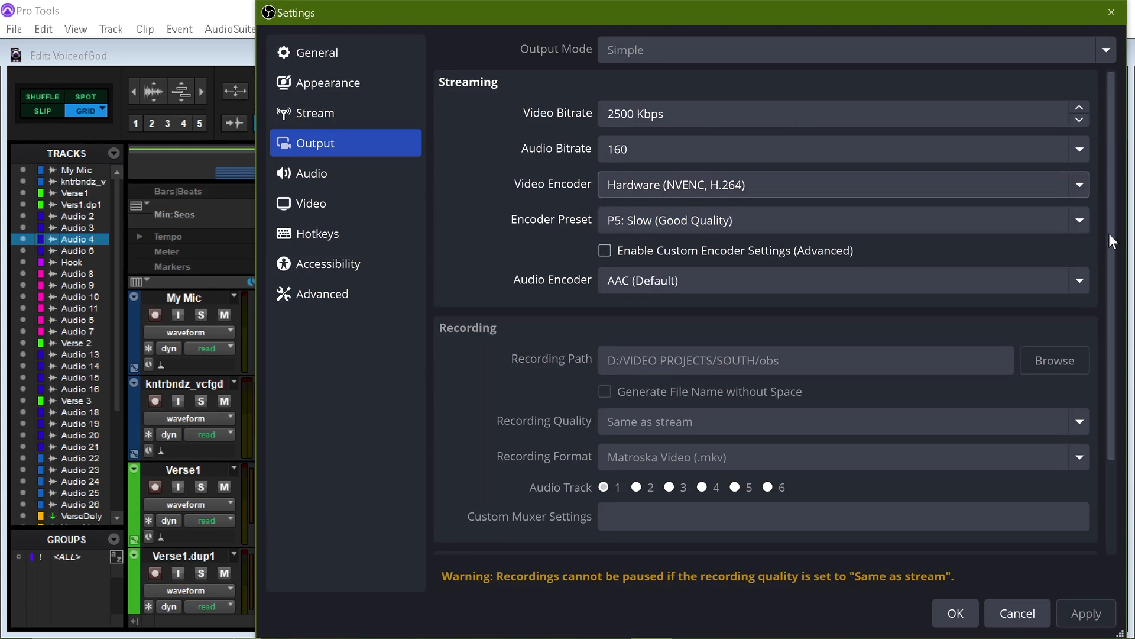
{"action": "scroll", "coordinate": [1109, 233], "scroll_direction": "down", "scroll_amount": 3}
{"action": "scroll", "coordinate": [537, 231], "scroll_direction": "up", "scroll_amount": 1}
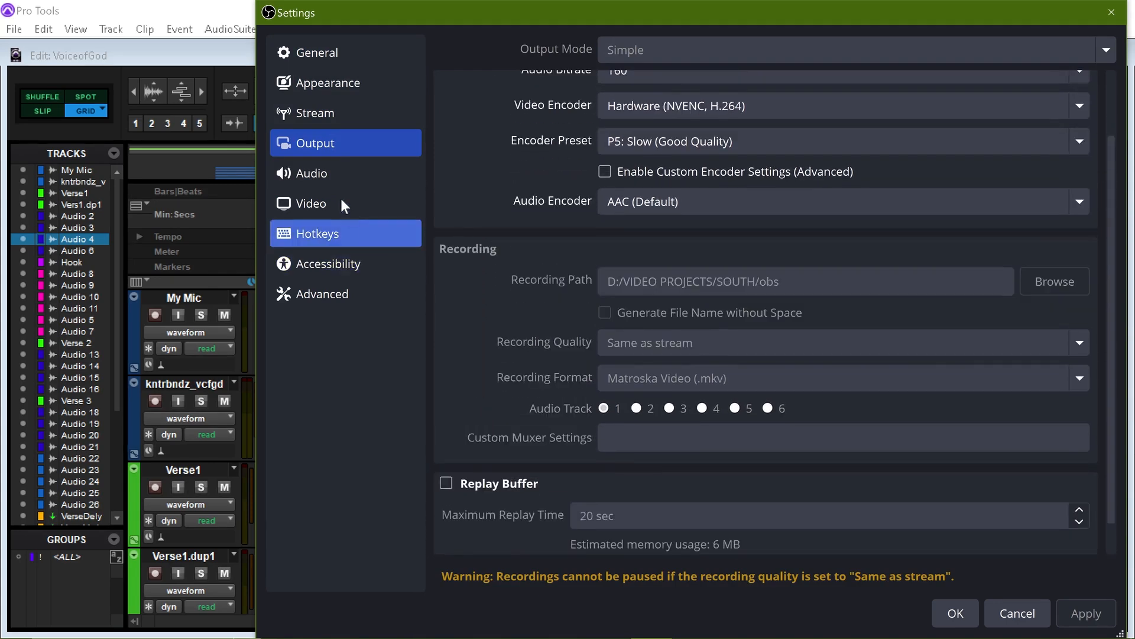
{"action": "left_click", "coordinate": [315, 203]}
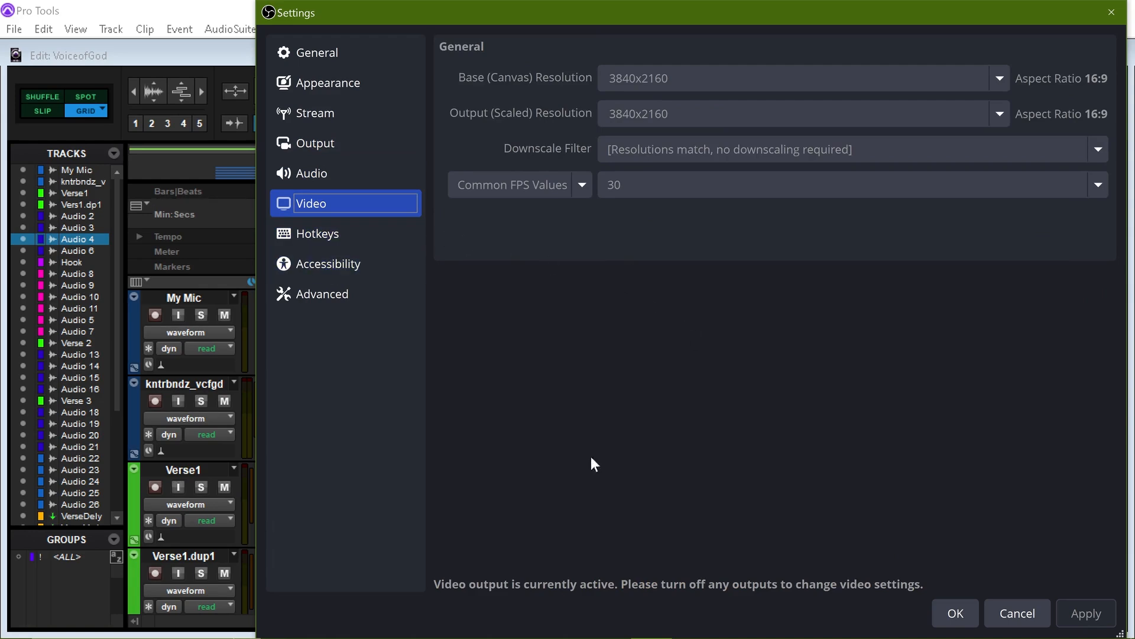
{"action": "left_click", "coordinate": [967, 616]}
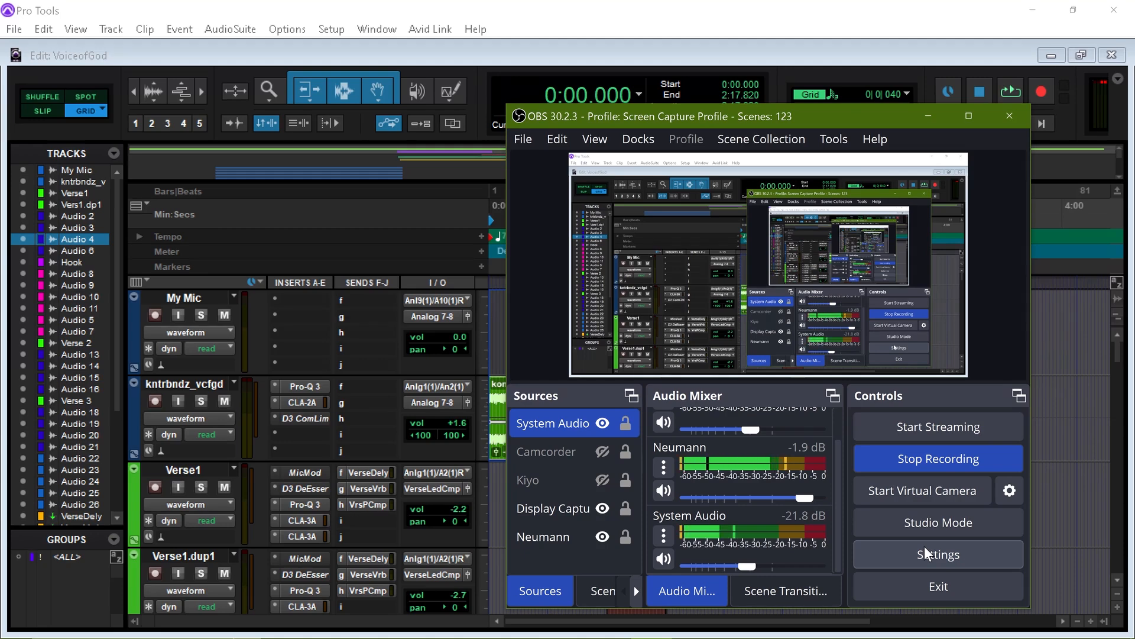
Check the capture method and display in the Display Capture source's properties and cancel the dialog
{"action": "left_click", "coordinate": [569, 518]}
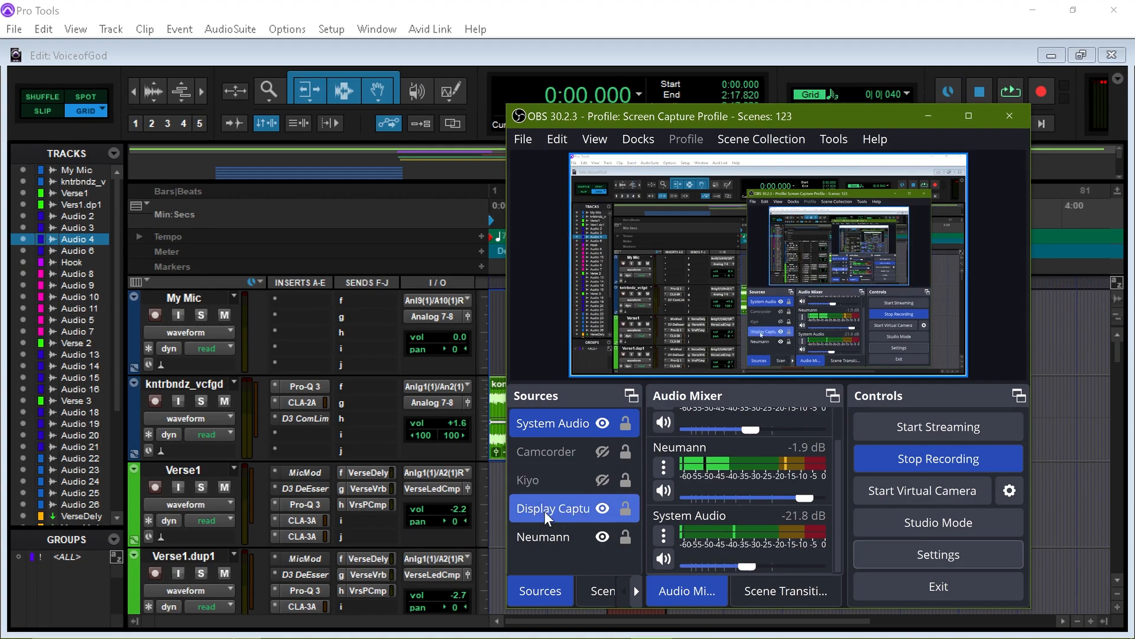
{"action": "right_click", "coordinate": [544, 511]}
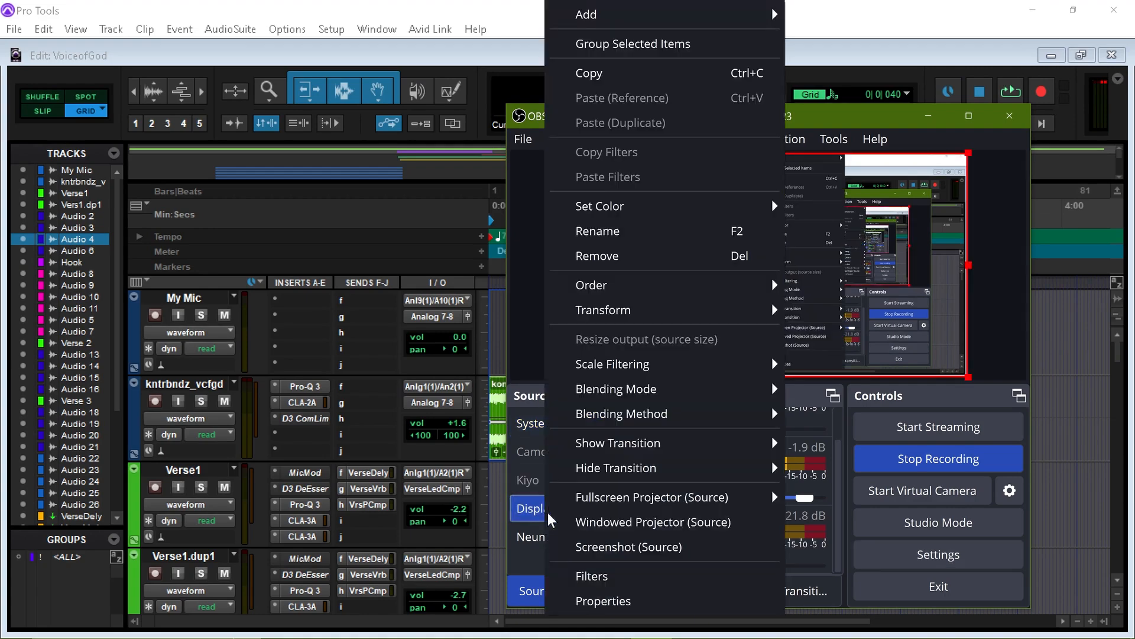
{"action": "left_click", "coordinate": [605, 599]}
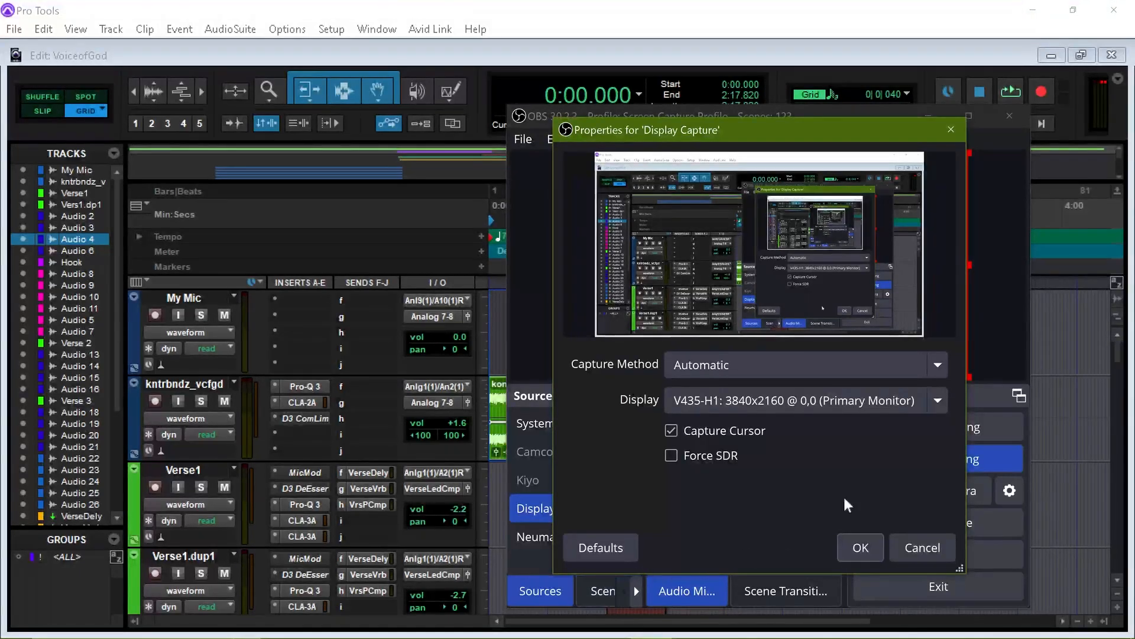
{"action": "left_click", "coordinate": [911, 544]}
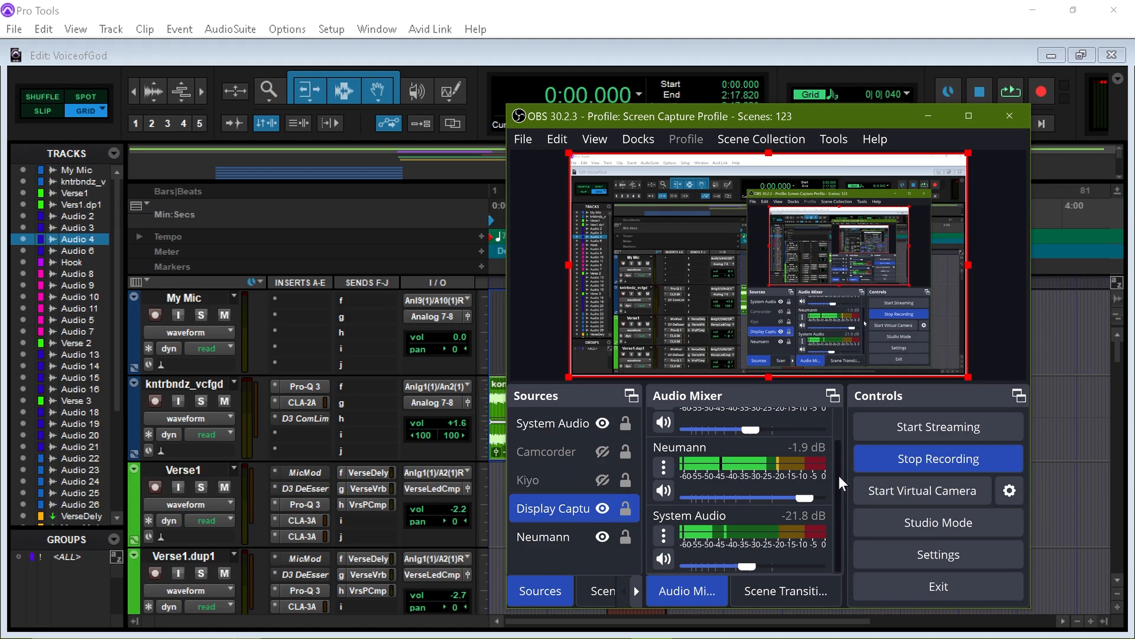
{"action": "scroll", "coordinate": [838, 475], "scroll_direction": "up", "scroll_amount": 1}
{"action": "scroll", "coordinate": [834, 491], "scroll_direction": "down", "scroll_amount": 1}
{"action": "scroll", "coordinate": [840, 473], "scroll_direction": "up", "scroll_amount": 2}
{"action": "scroll", "coordinate": [839, 459], "scroll_direction": "down", "scroll_amount": 2}
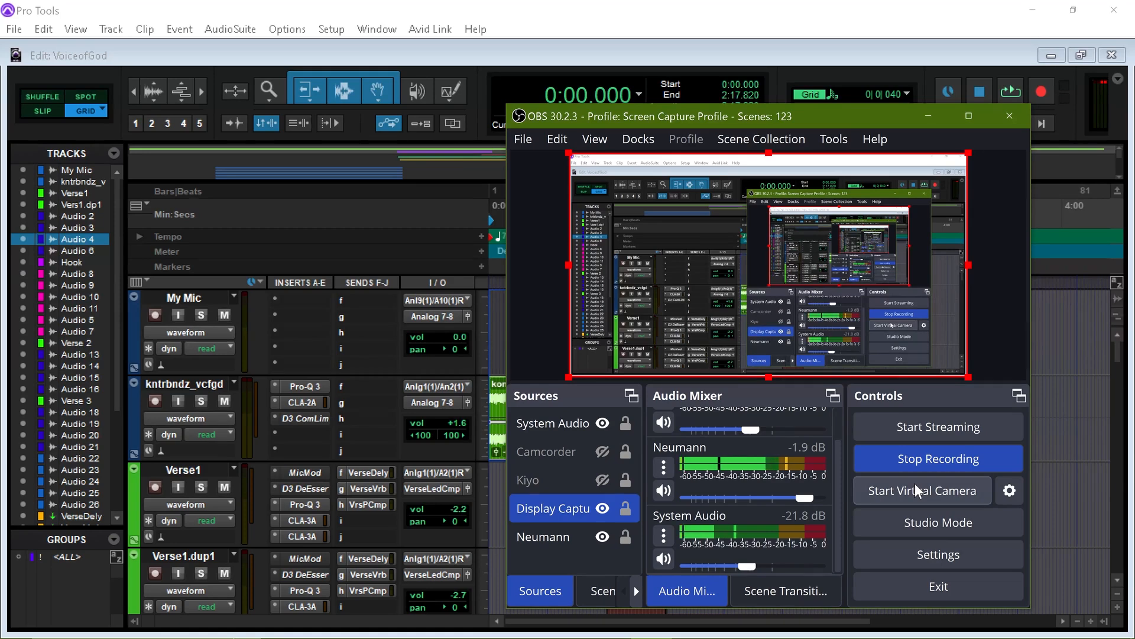
{"action": "left_click", "coordinate": [448, 420]}
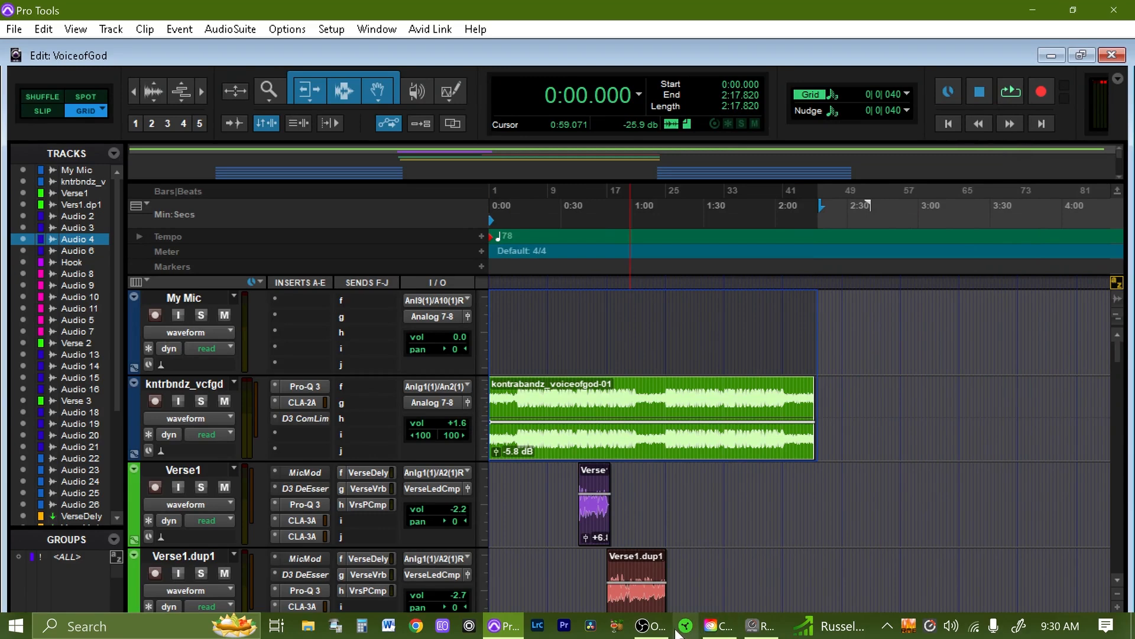
{"action": "left_click", "coordinate": [651, 626]}
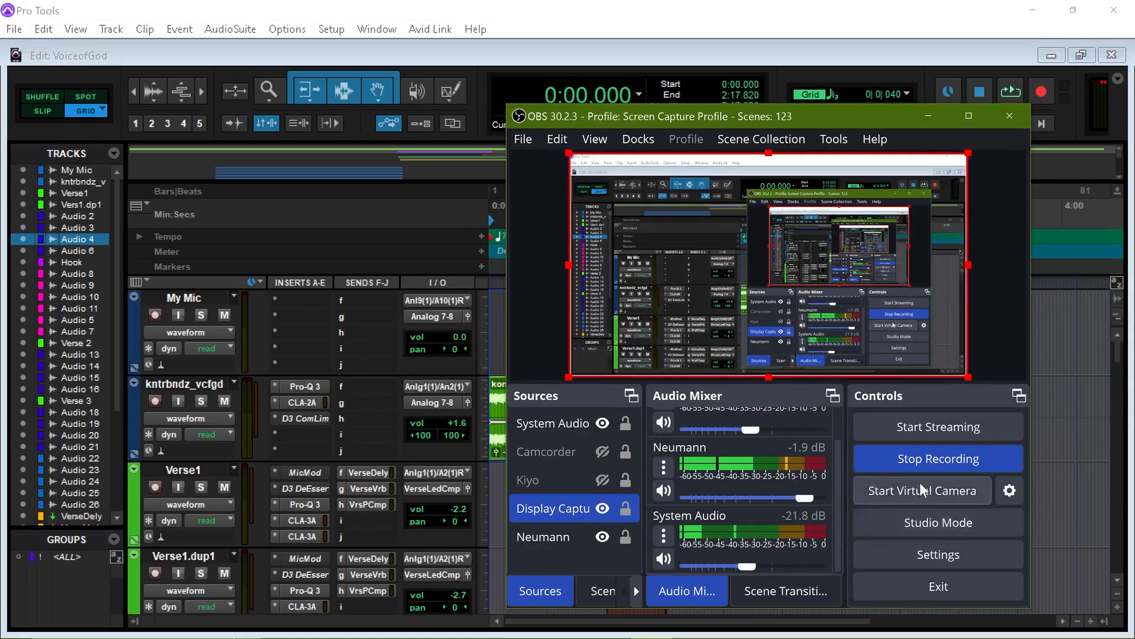